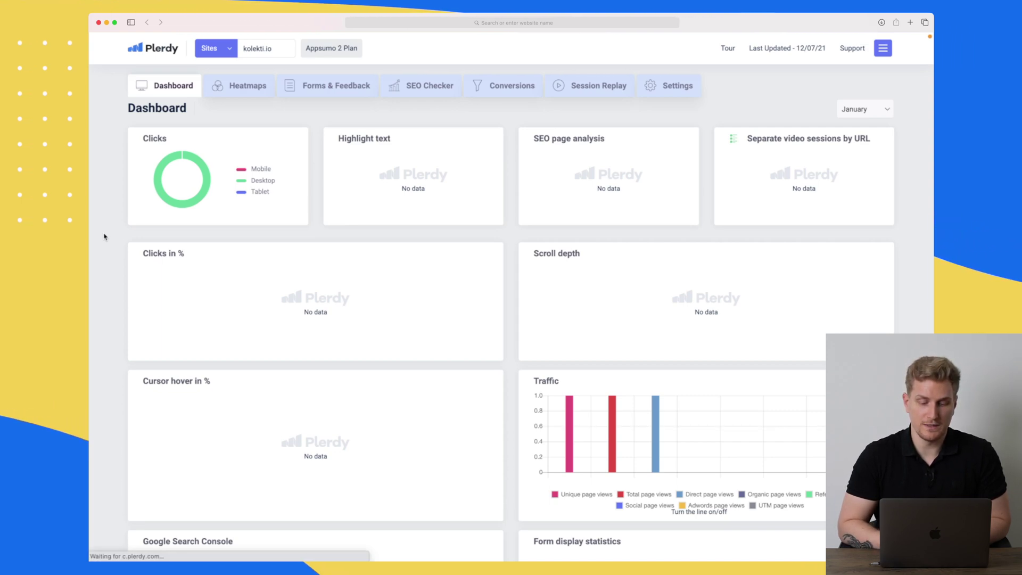
scroll(104, 236, "down", 3)
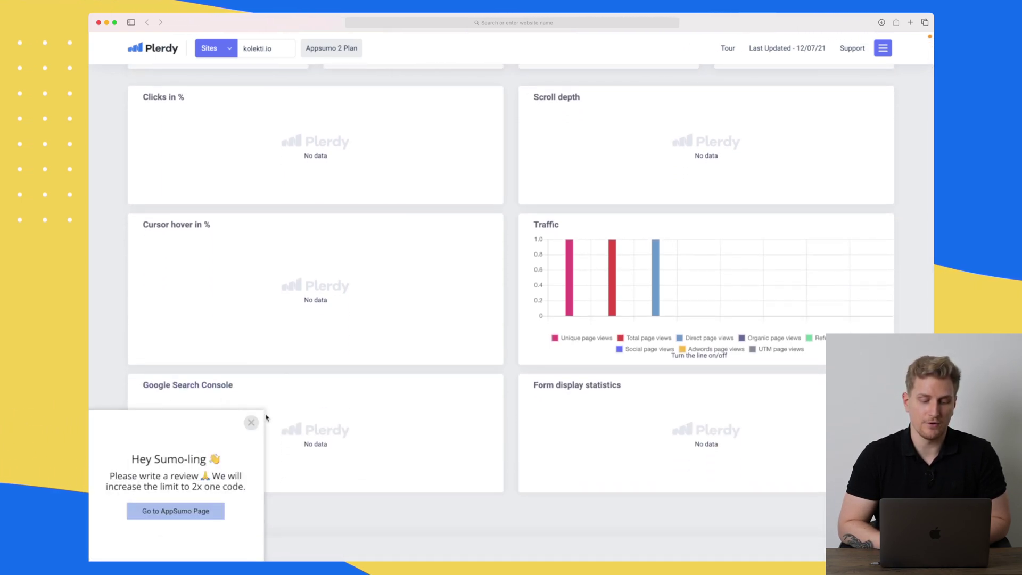
left_click(251, 424)
scroll(251, 427, "up", 3)
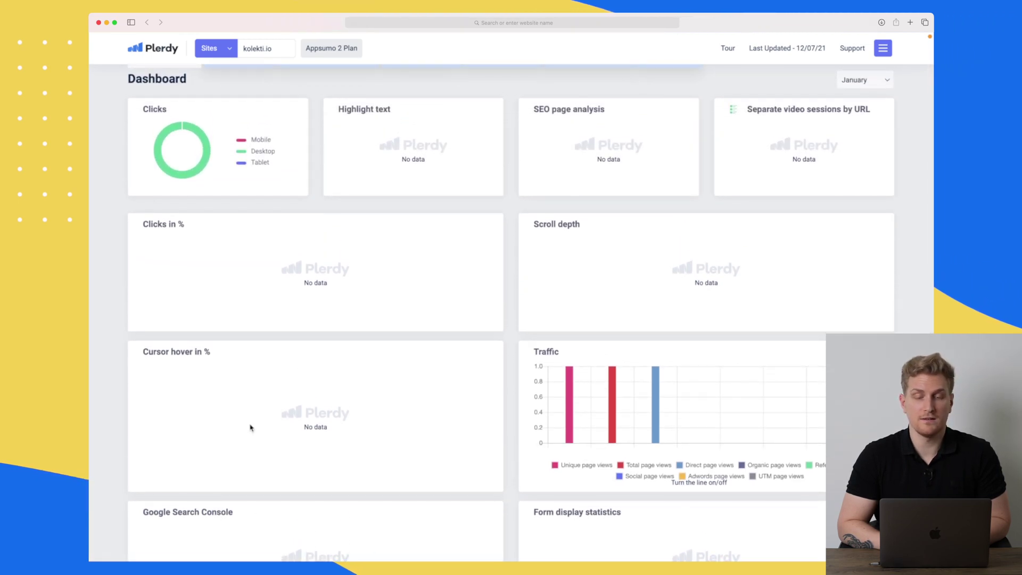
scroll(251, 428, "up", 1)
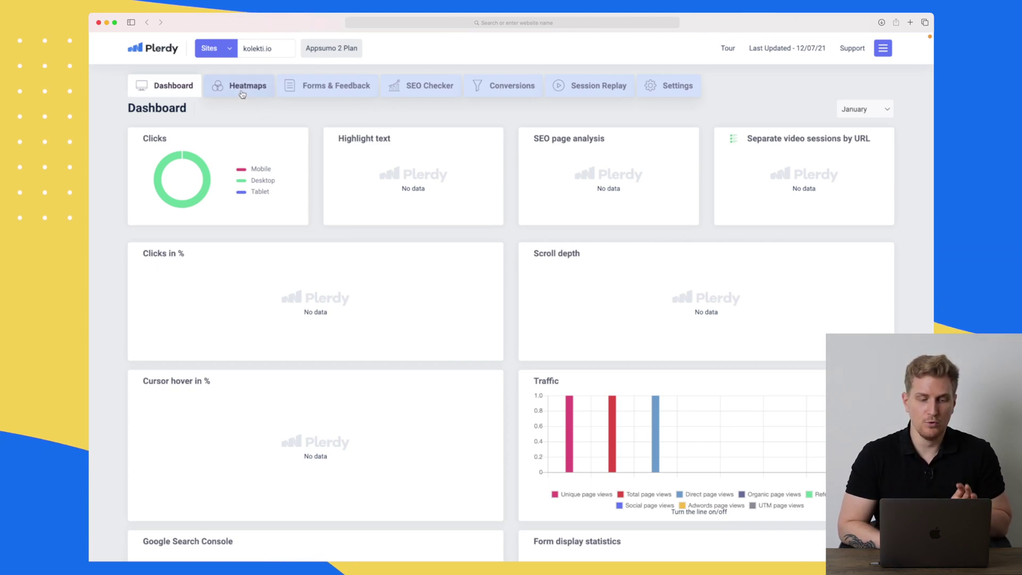
Step: View the Heatmaps Clicks report, try Clicks in %, then review the 36-click table
mouse_move(243, 94)
left_click(161, 109)
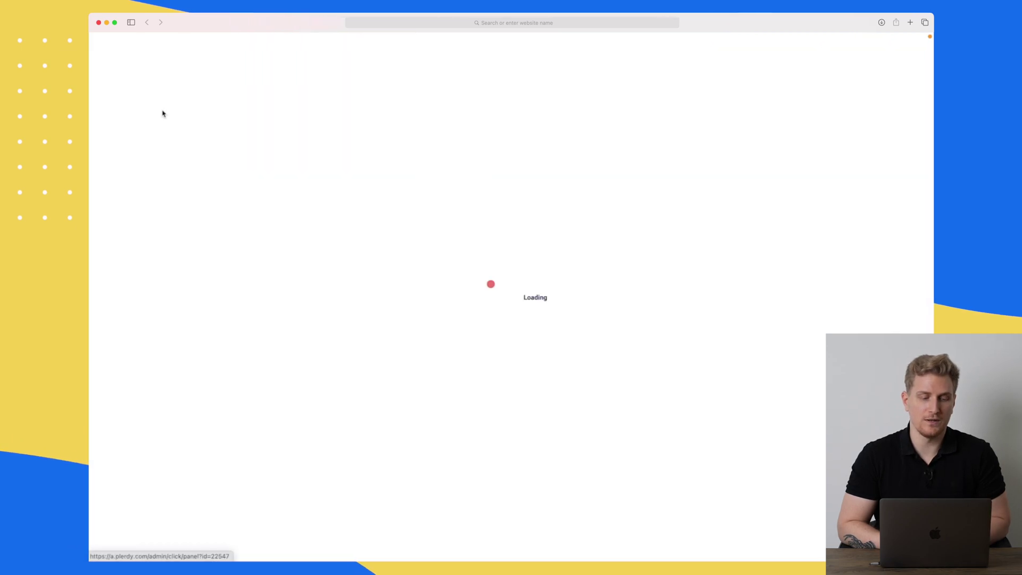
scroll(163, 113, "down", 2)
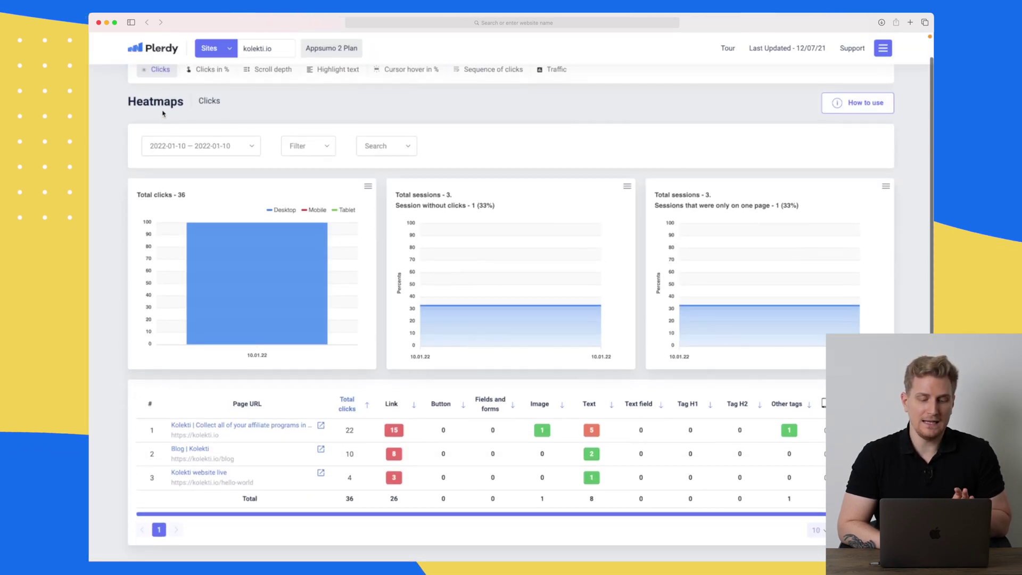
scroll(194, 121, "up", 2)
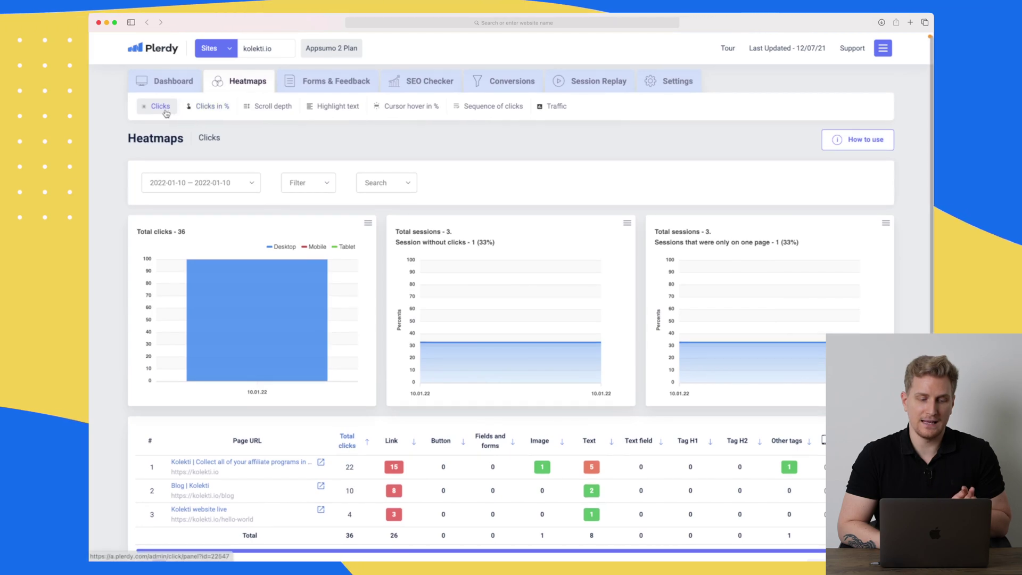
left_click(209, 108)
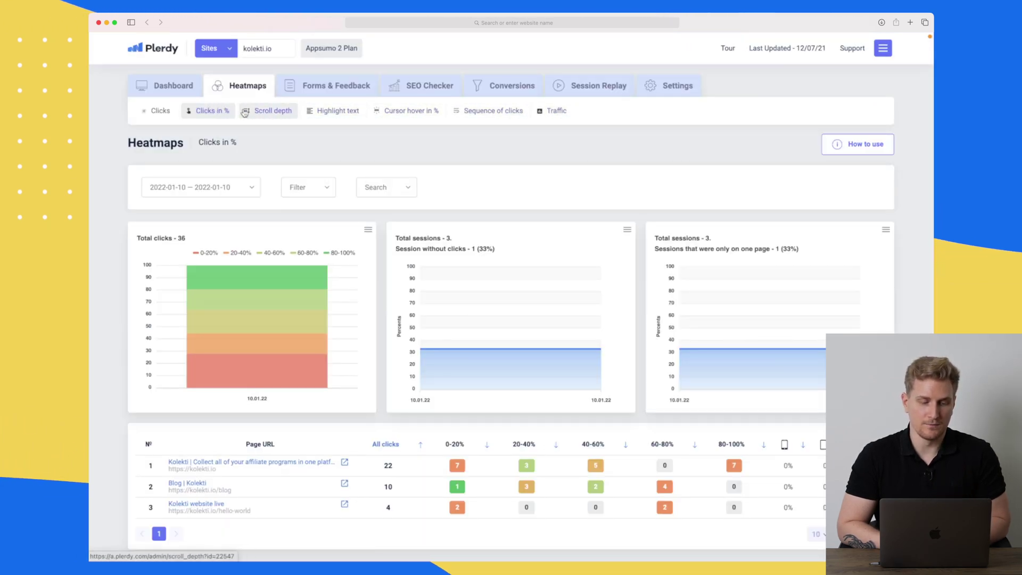
left_click(167, 114)
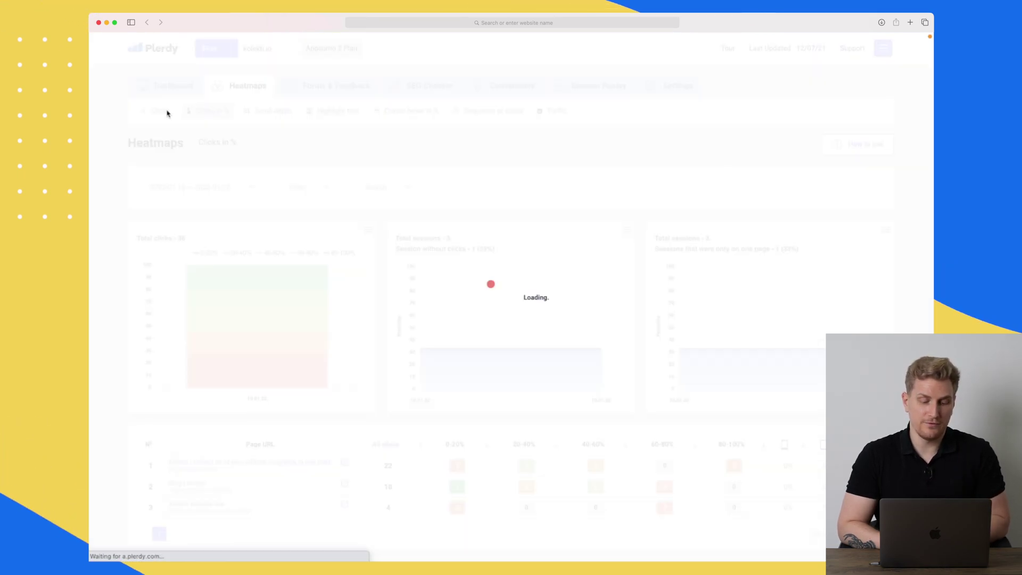
scroll(378, 334, "down", 3)
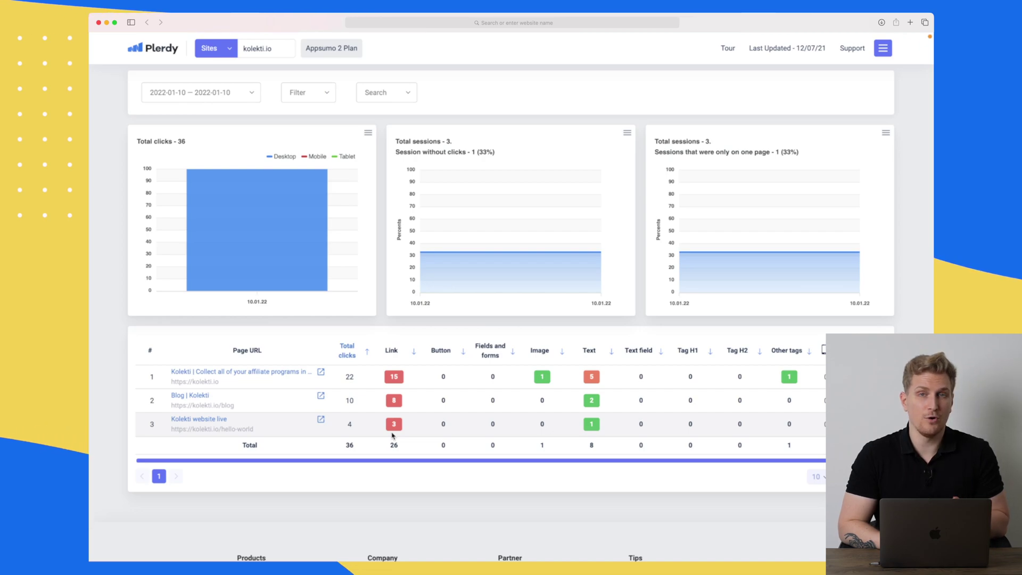
scroll(392, 436, "up", 3)
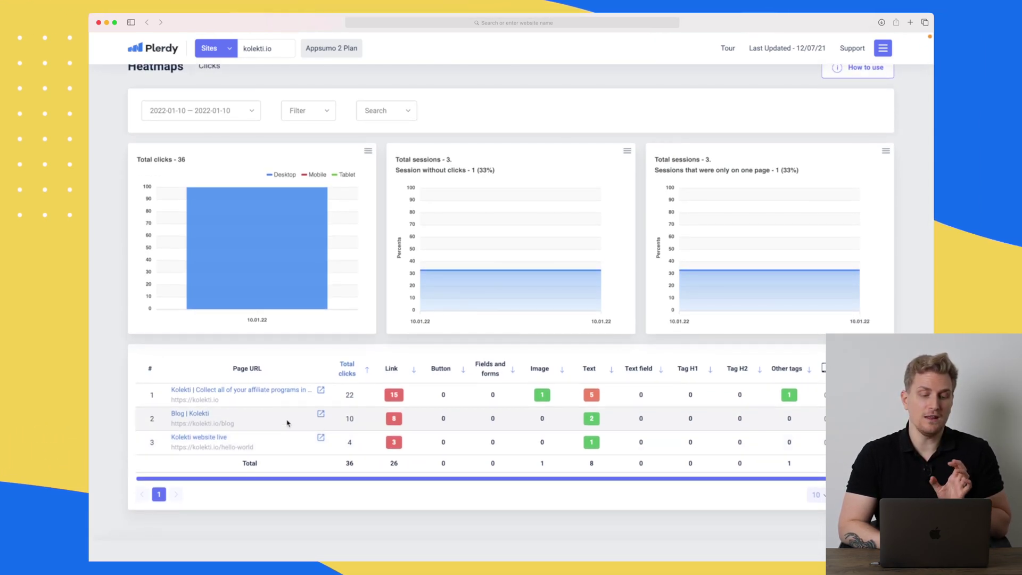
Step: Open the kolekti.io home page with its heatmap, keeping the Today date range
left_click(241, 391)
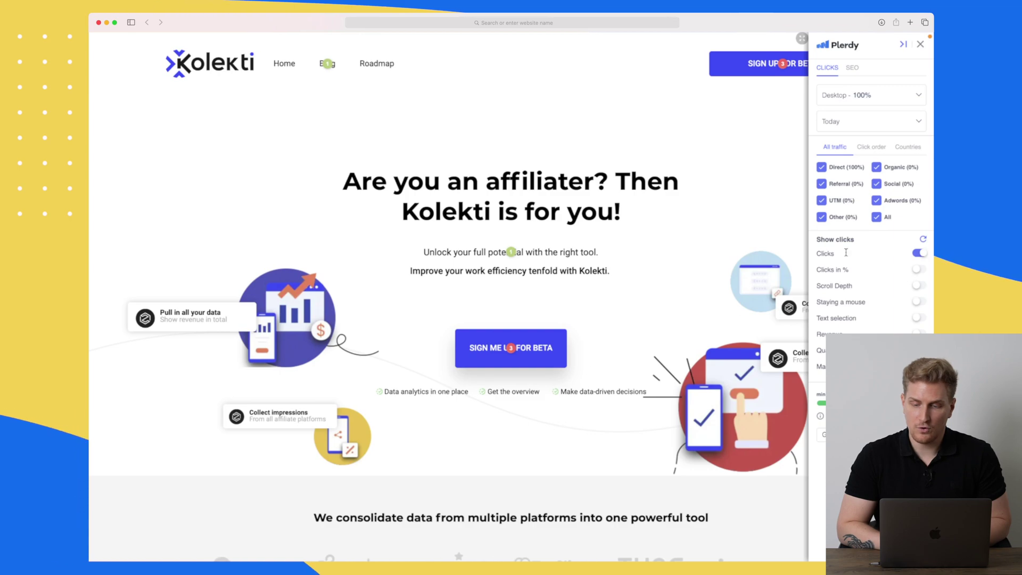
left_click(887, 114)
left_click(887, 113)
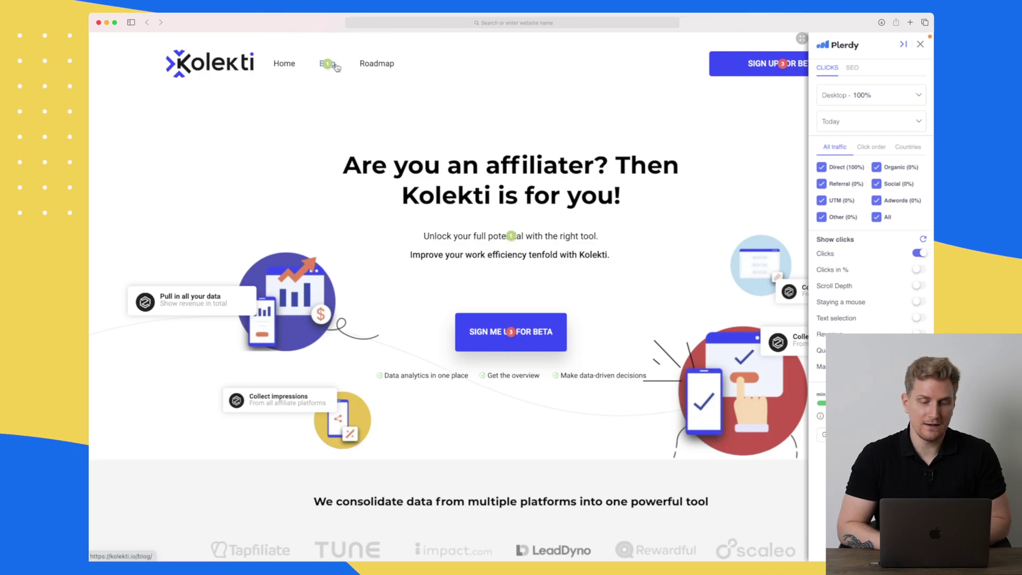
Step: Scroll the homepage to review click-count badges on Blog and the beta sign-up buttons
mouse_move(511, 236)
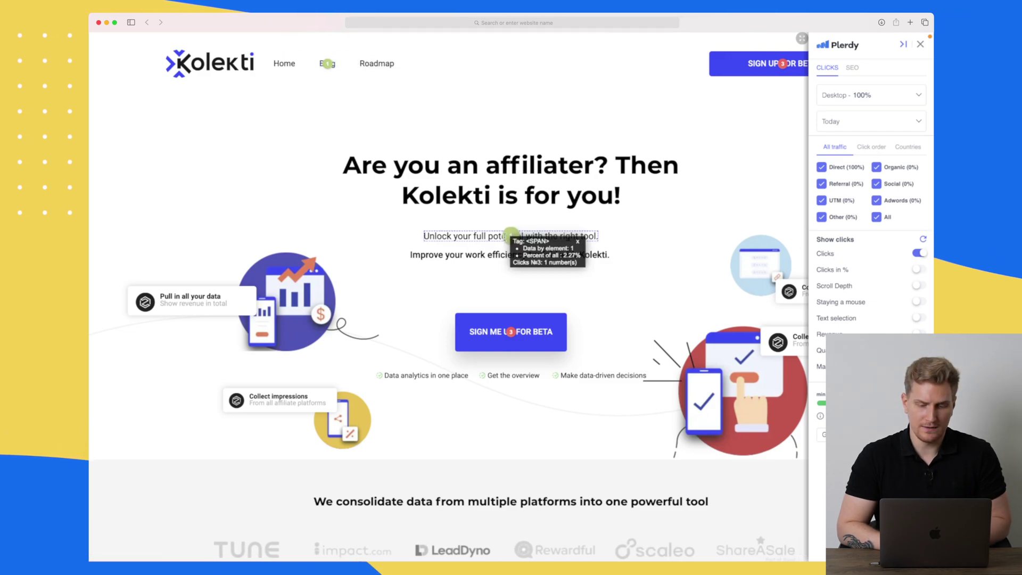
scroll(511, 236, "down", 3)
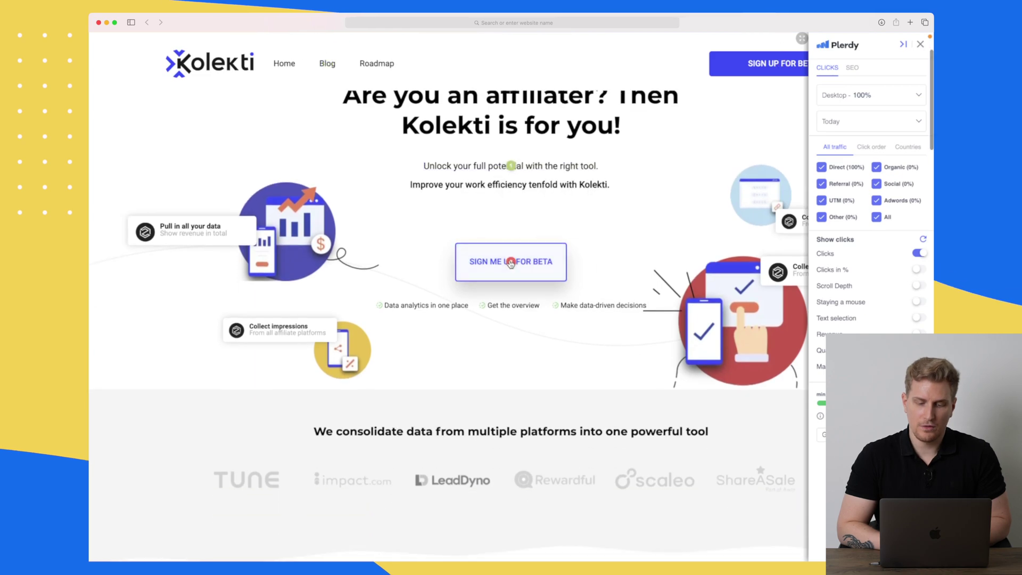
scroll(511, 265, "down", 15)
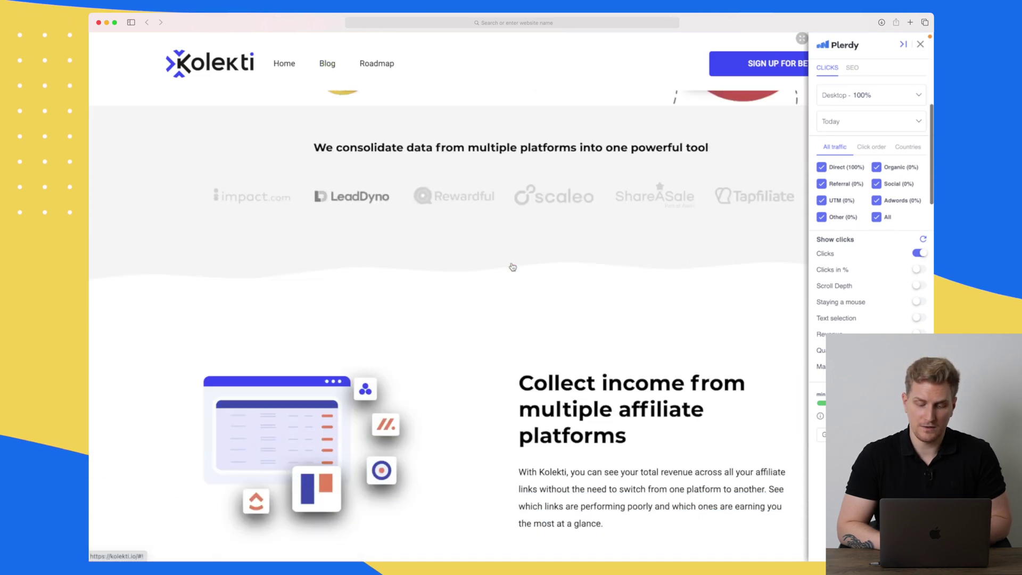
scroll(511, 263, "down", 15)
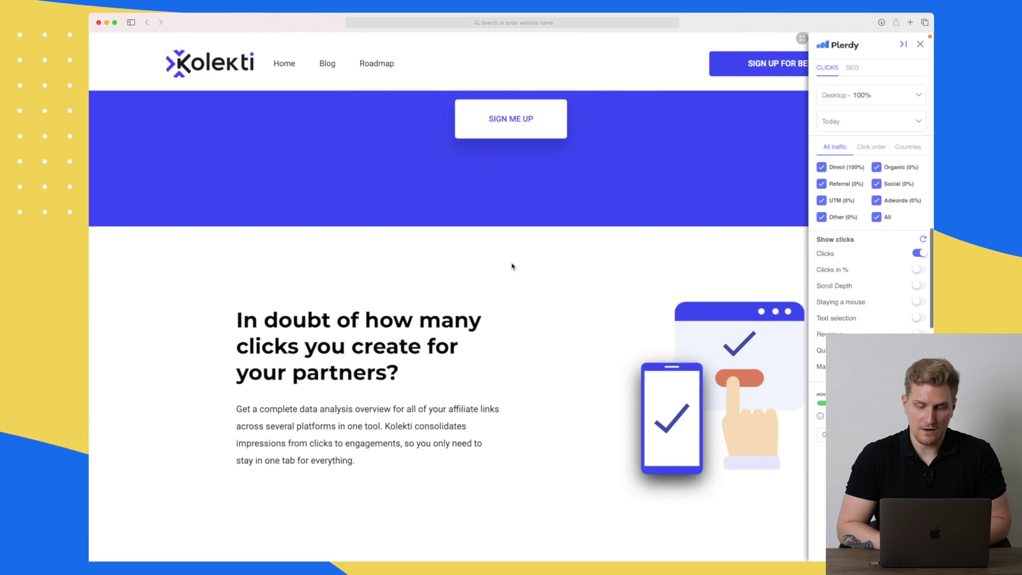
scroll(512, 266, "down", 9)
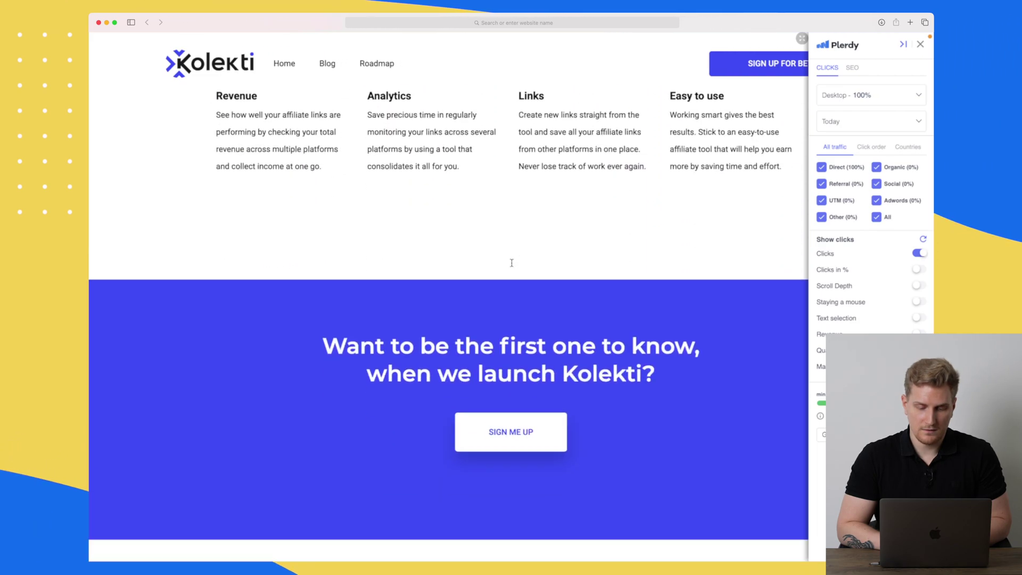
scroll(513, 266, "up", 8)
scroll(513, 266, "up", 15)
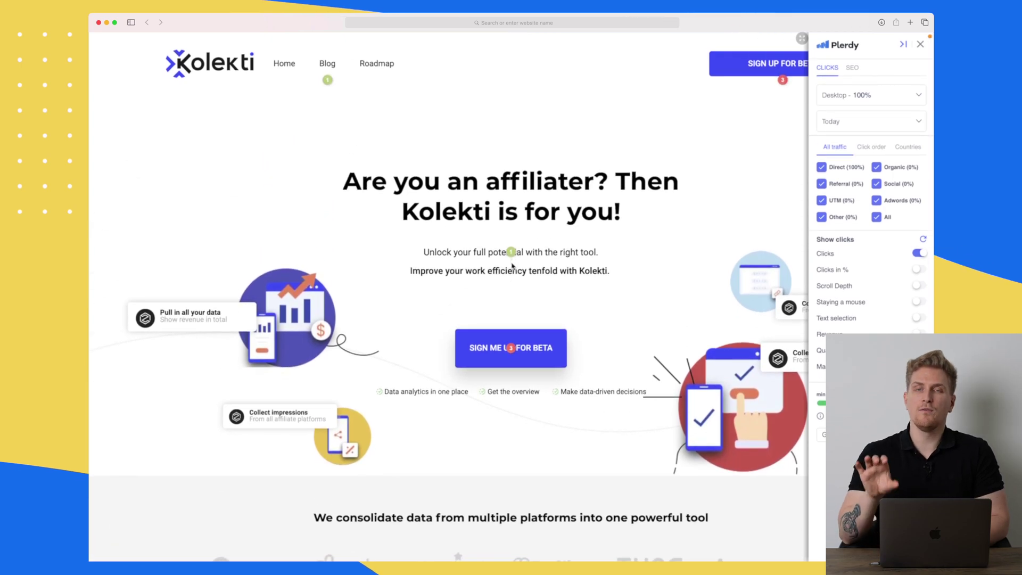
scroll(512, 266, "down", 12)
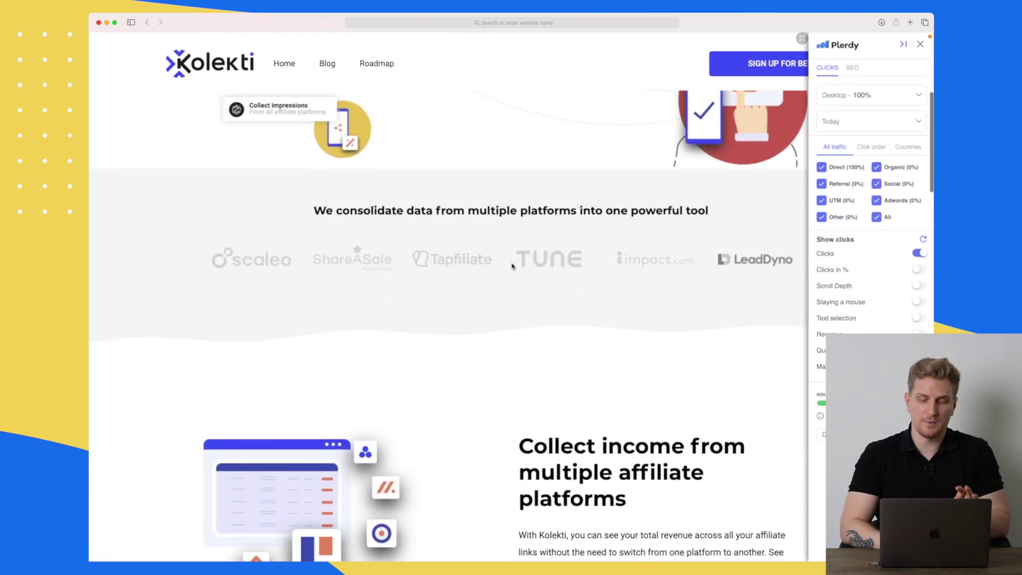
scroll(512, 266, "down", 5)
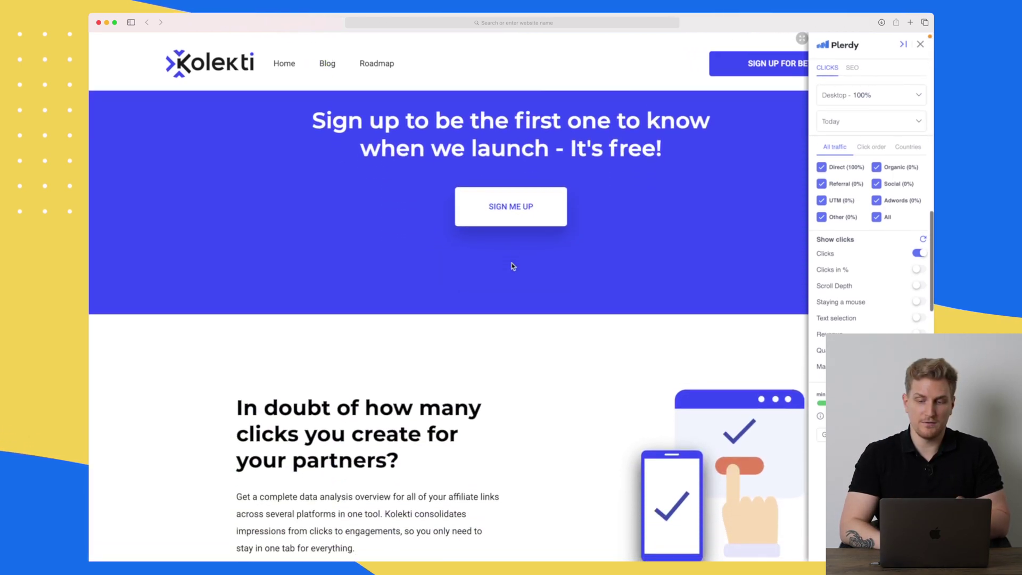
scroll(513, 266, "up", 15)
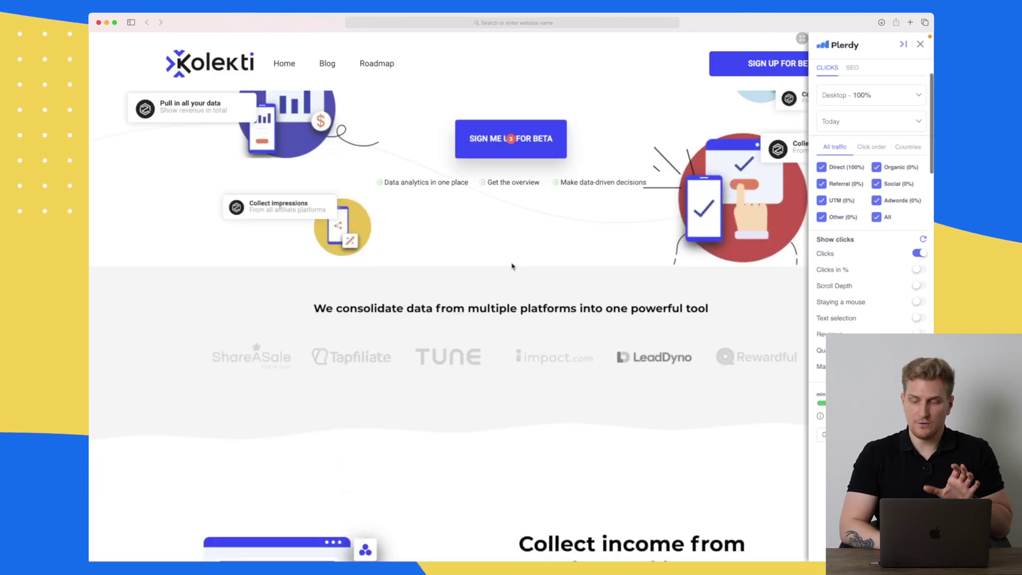
Step: Switch the page overlay to Clicks in % and scroll through shares like 5 (22.7%)
left_click(918, 270)
scroll(559, 299, "down", 15)
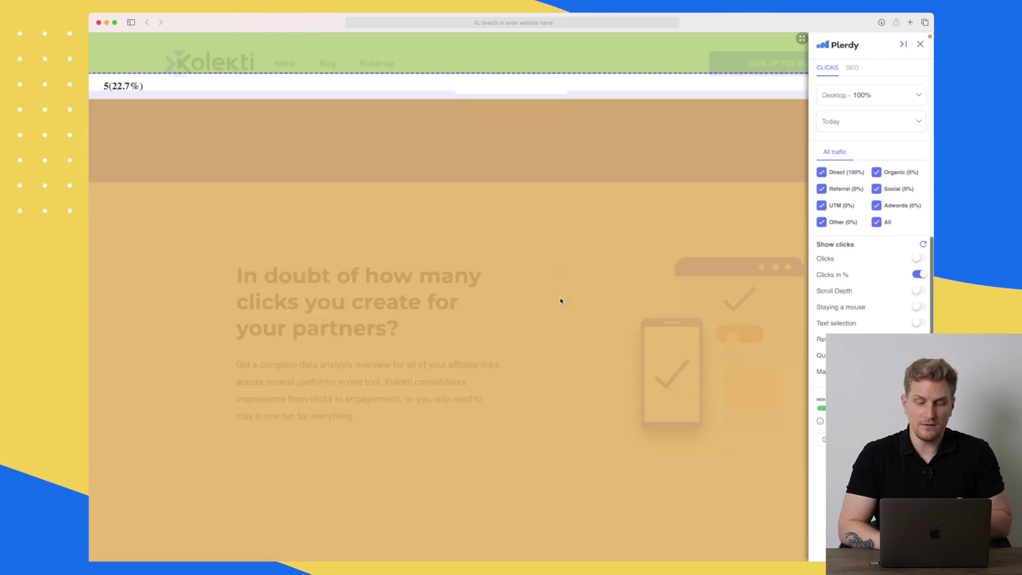
scroll(560, 299, "up", 10)
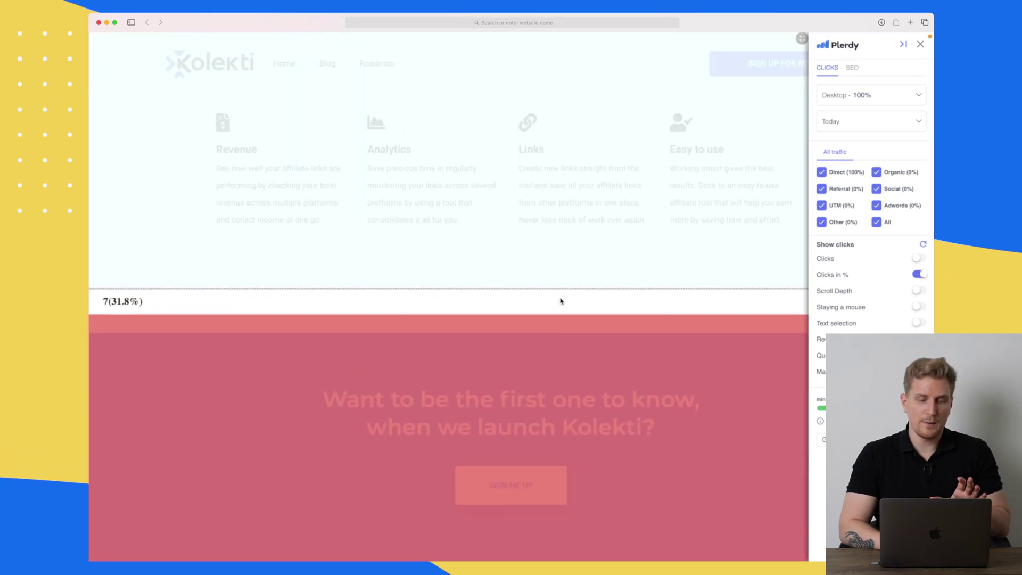
scroll(560, 299, "up", 5)
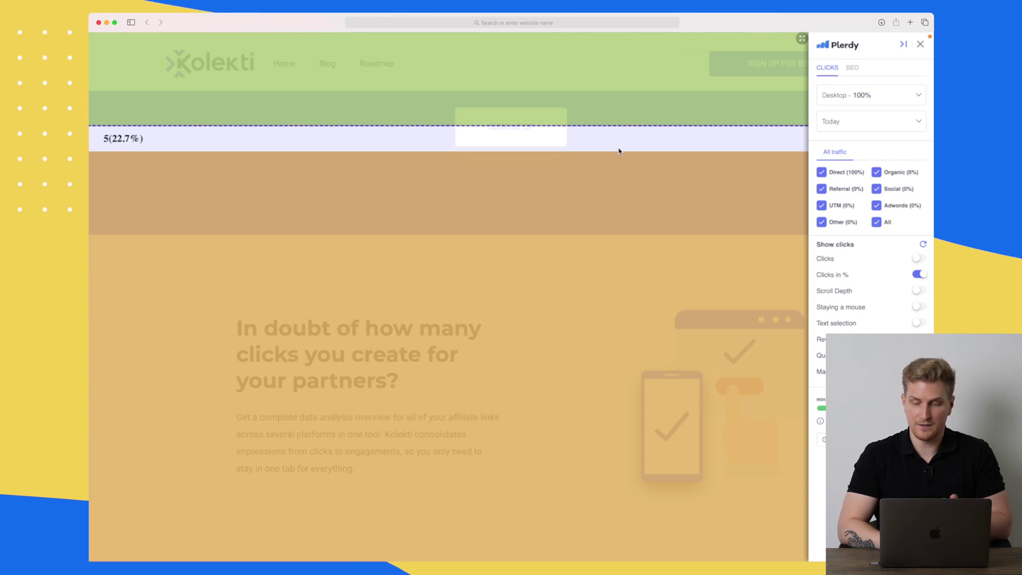
left_click(916, 292)
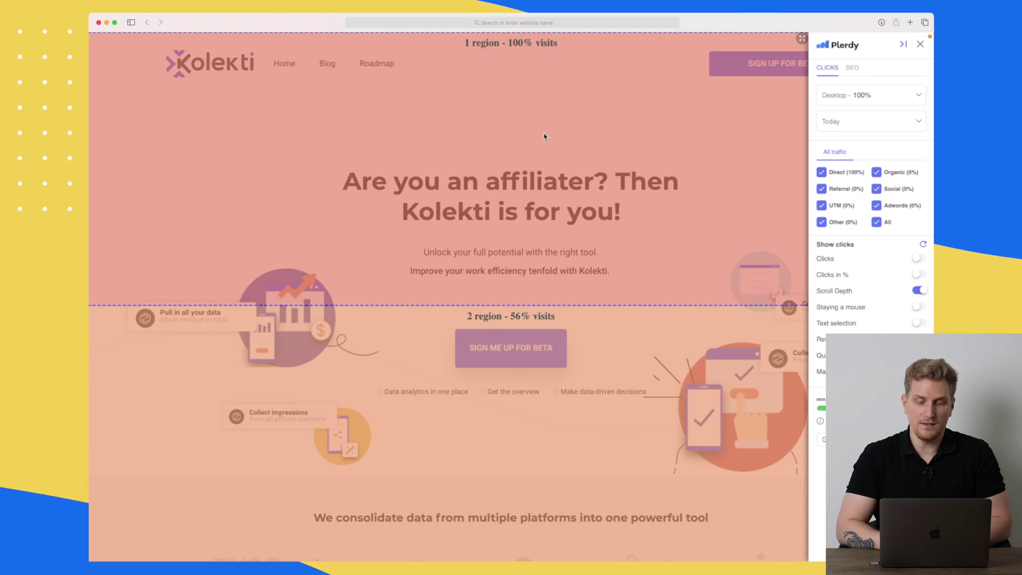
scroll(532, 186, "down", 3)
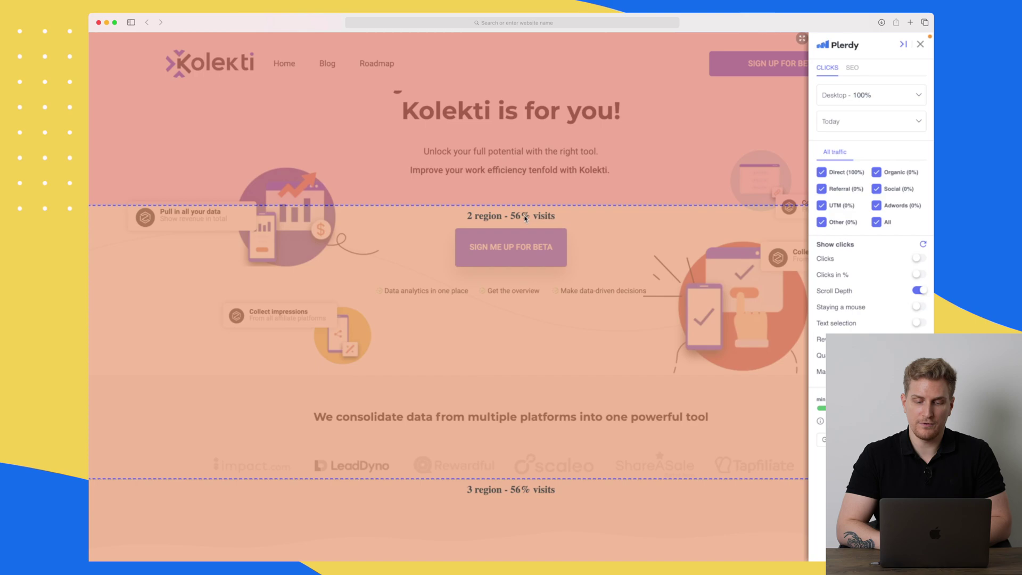
scroll(527, 218, "down", 12)
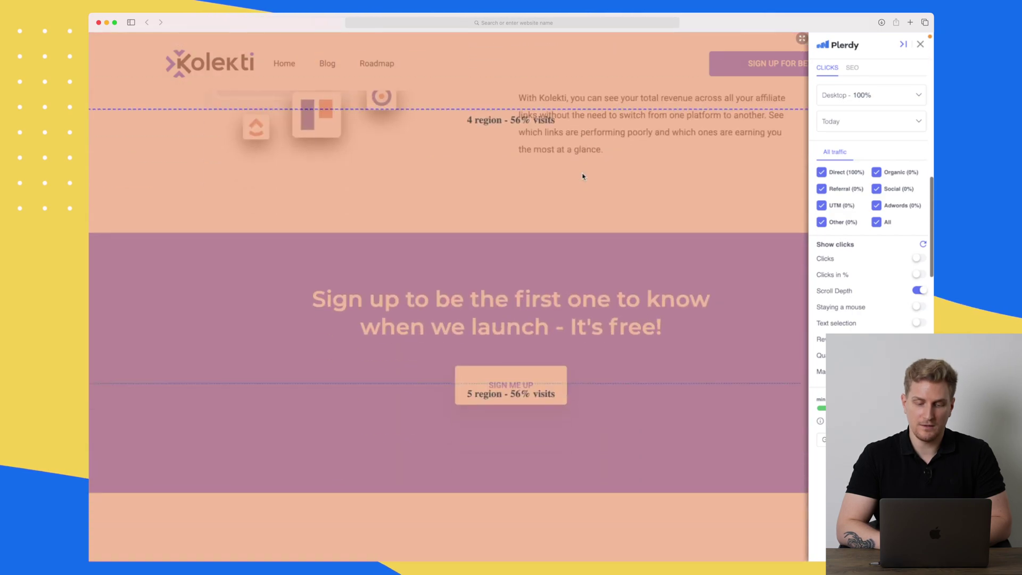
scroll(565, 160, "down", 5)
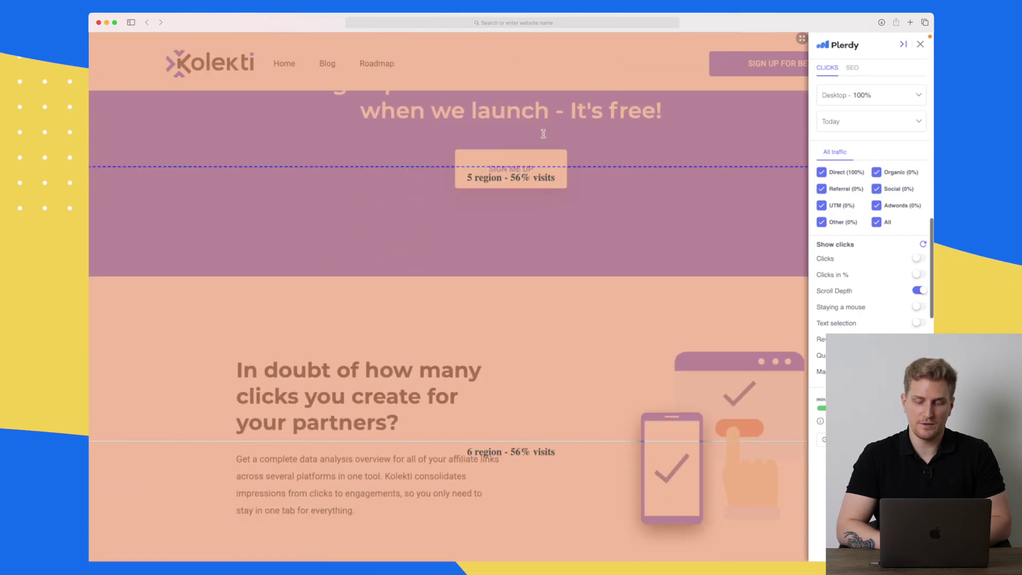
scroll(543, 133, "down", 10)
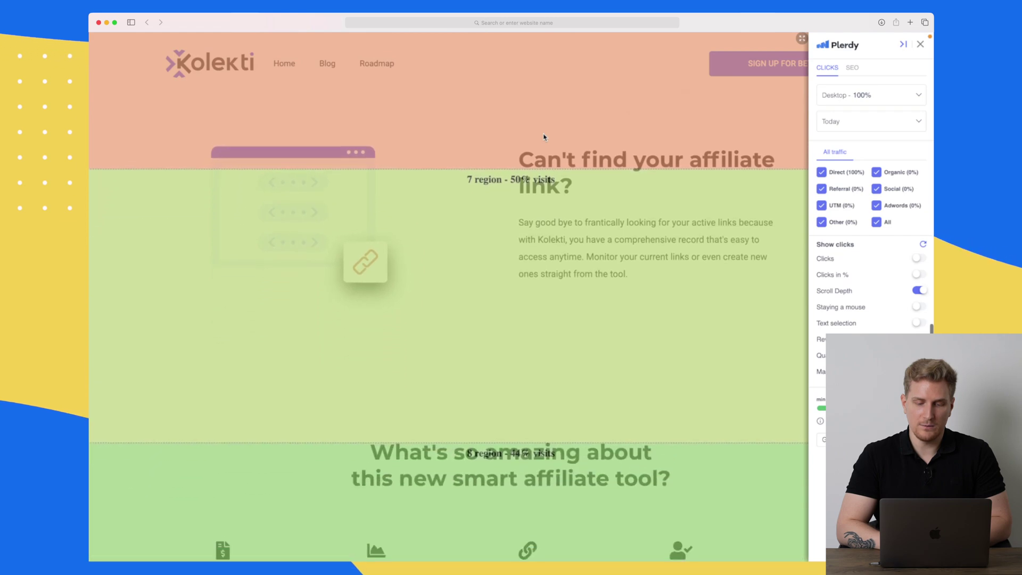
scroll(543, 137, "down", 4)
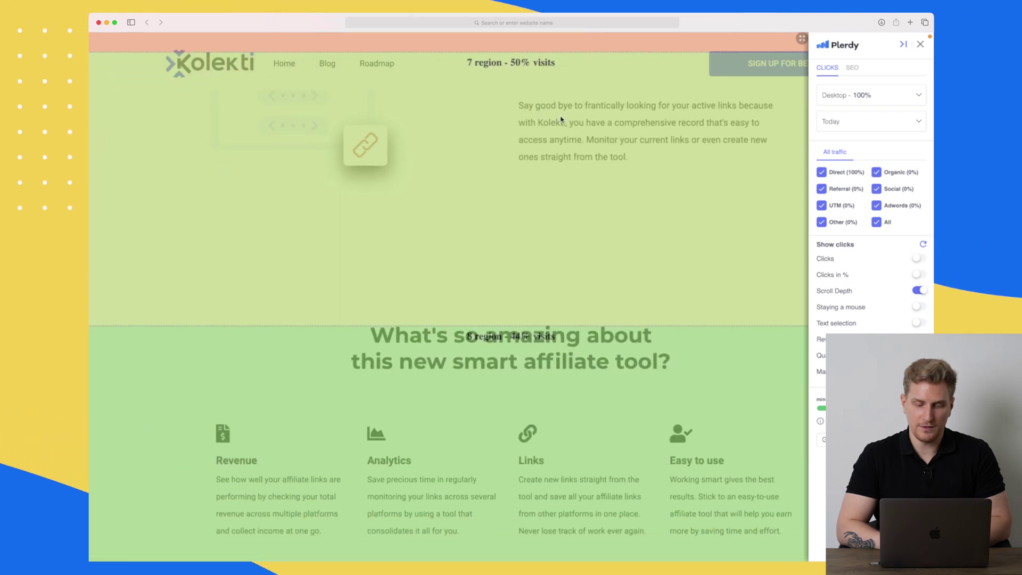
scroll(562, 120, "down", 3)
scroll(562, 120, "down", 2)
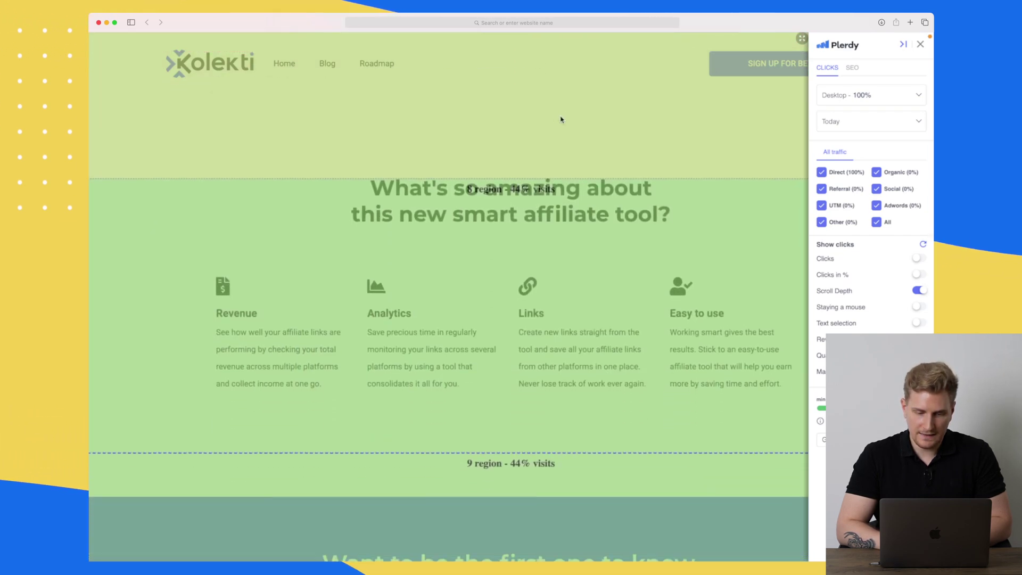
scroll(512, 192, "down", 3)
scroll(511, 192, "down", 12)
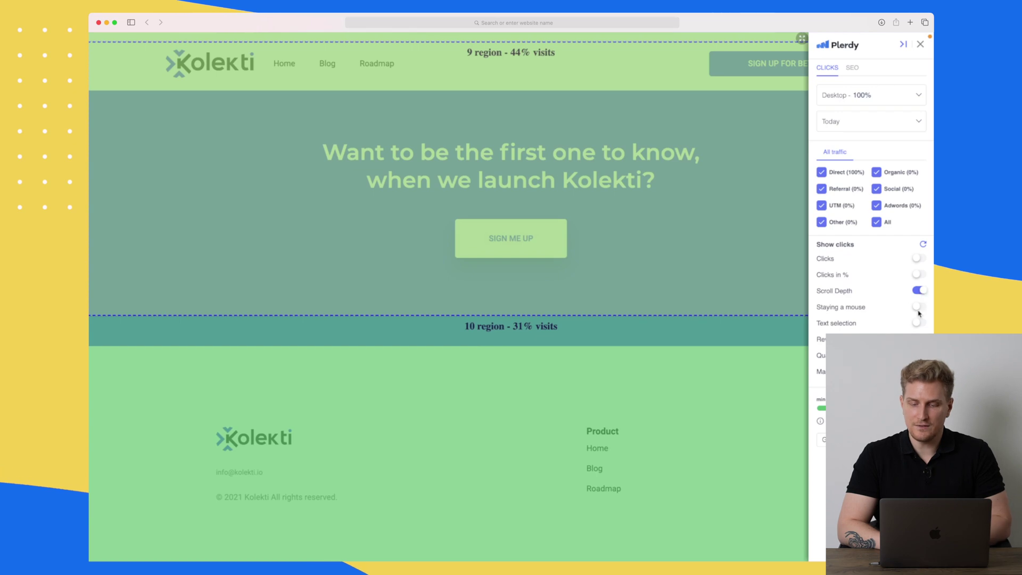
scroll(588, 320, "up", 15)
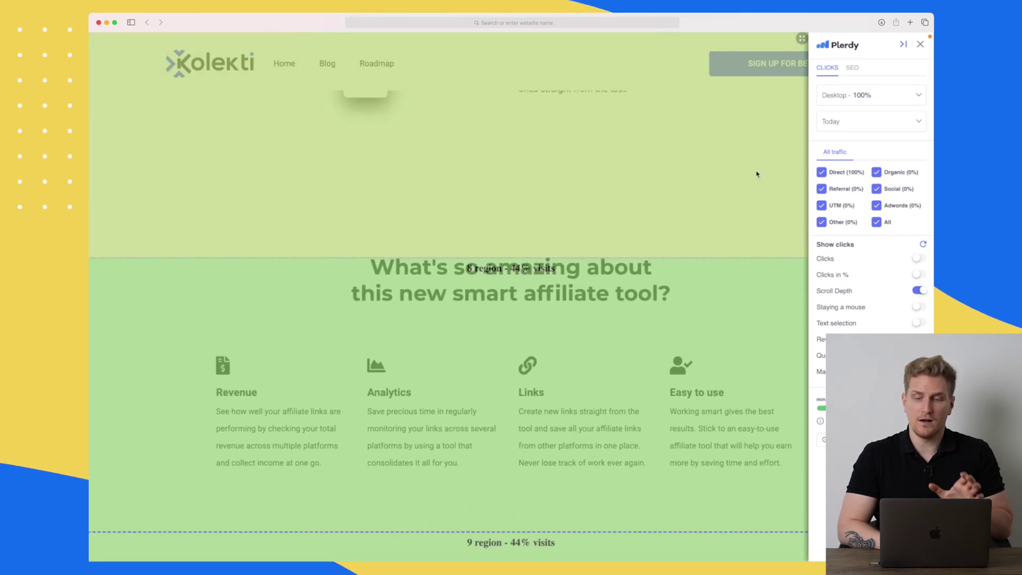
Step: In the SEO word statistics, highlight occurrences of 'affiliate' and 'platforms' on the Kolekti page
left_click(854, 68)
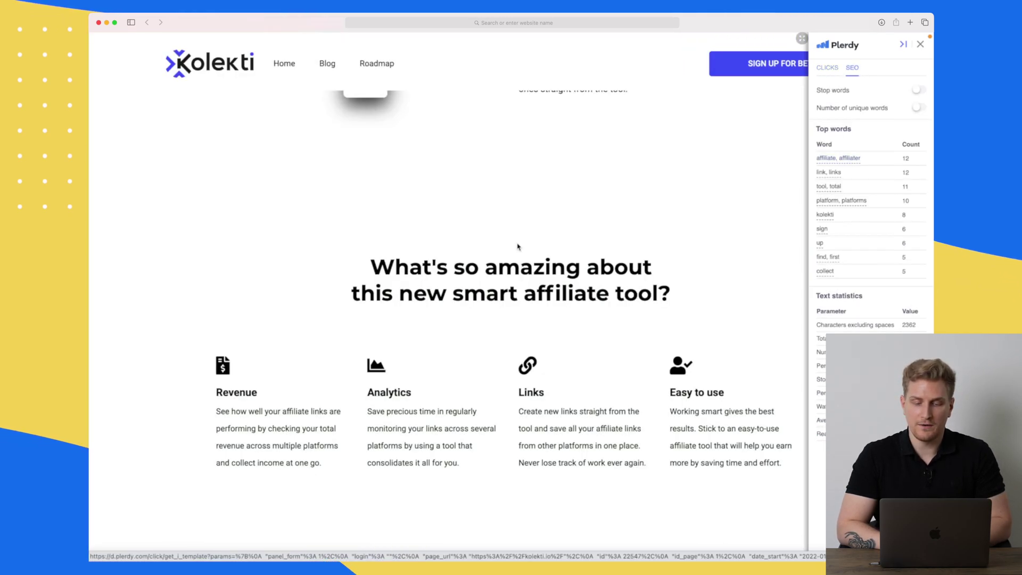
scroll(518, 247, "up", 20)
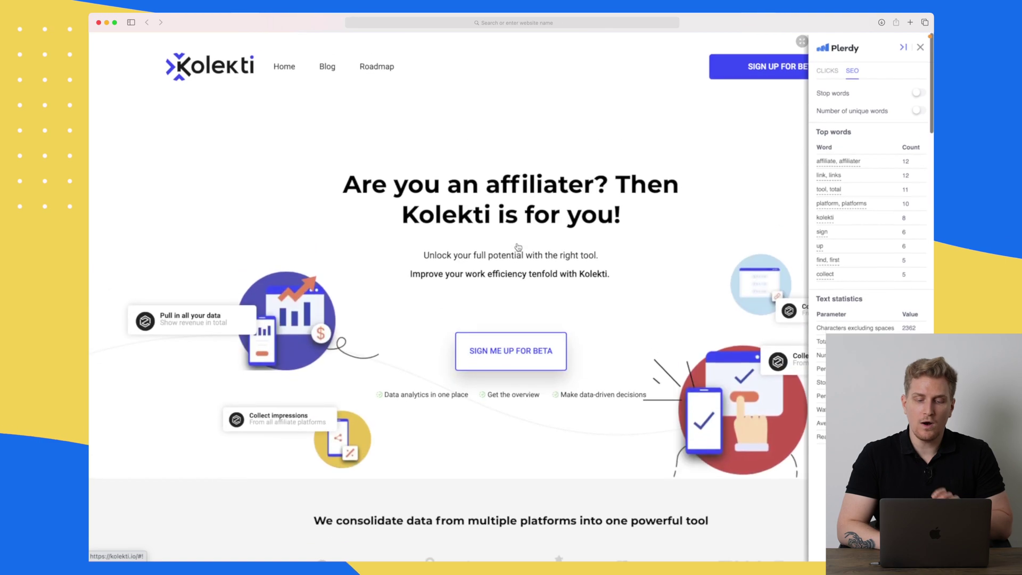
left_click(833, 159)
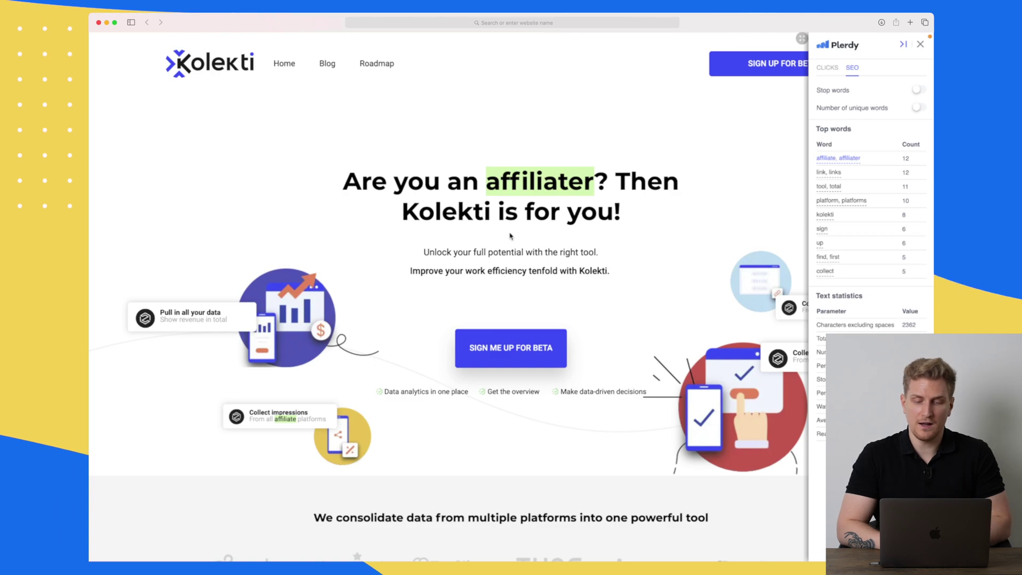
scroll(554, 174, "down", 10)
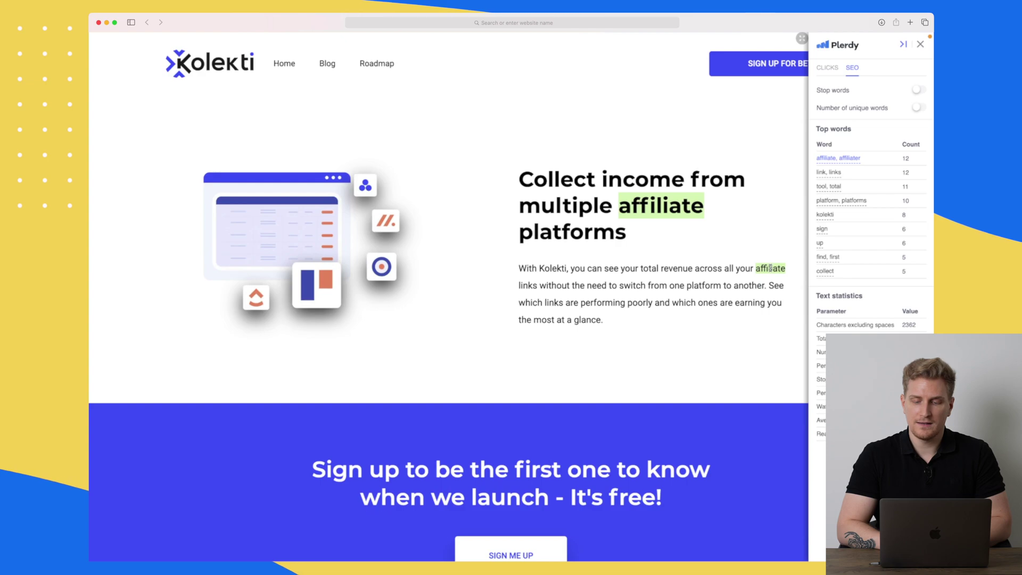
scroll(692, 240, "up", 10)
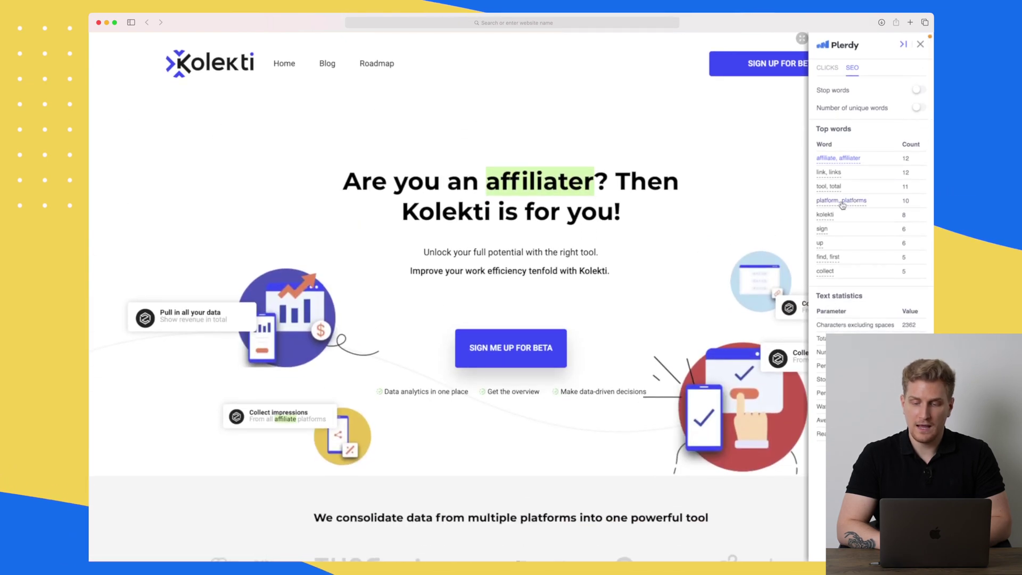
left_click(849, 201)
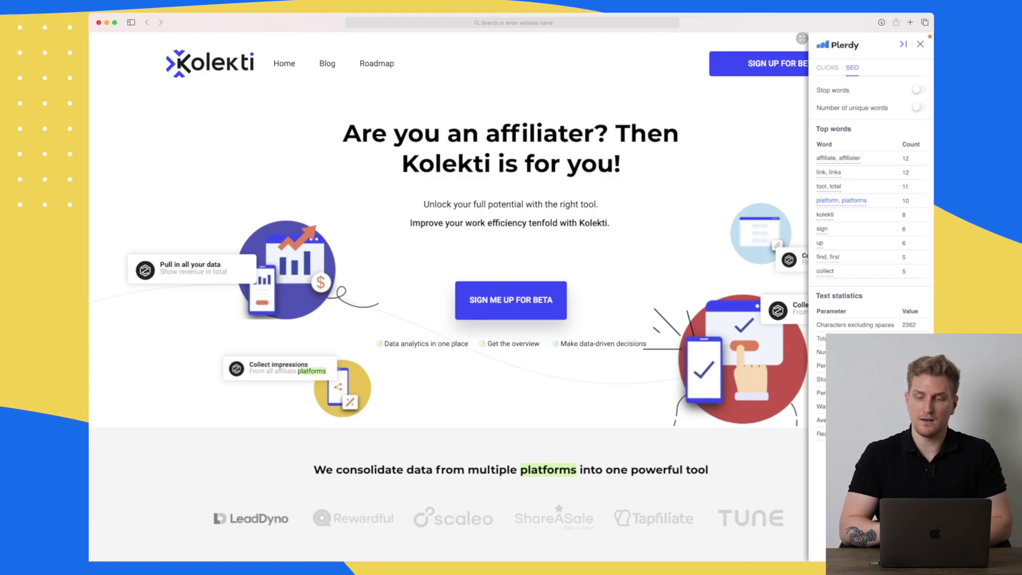
Step: Highlight the stop words, then the unique words, and scroll through the page
left_click(916, 91)
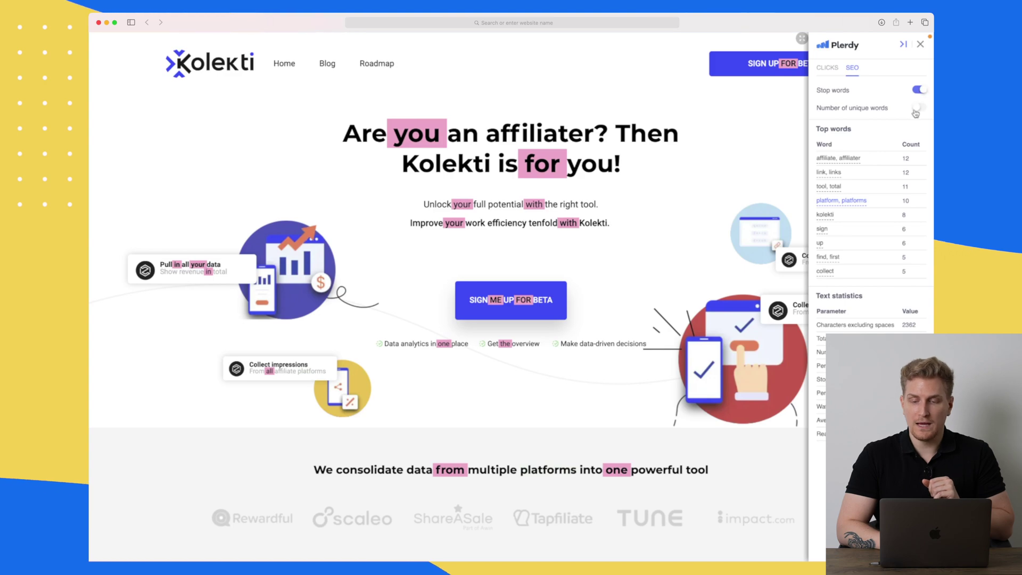
left_click(916, 110)
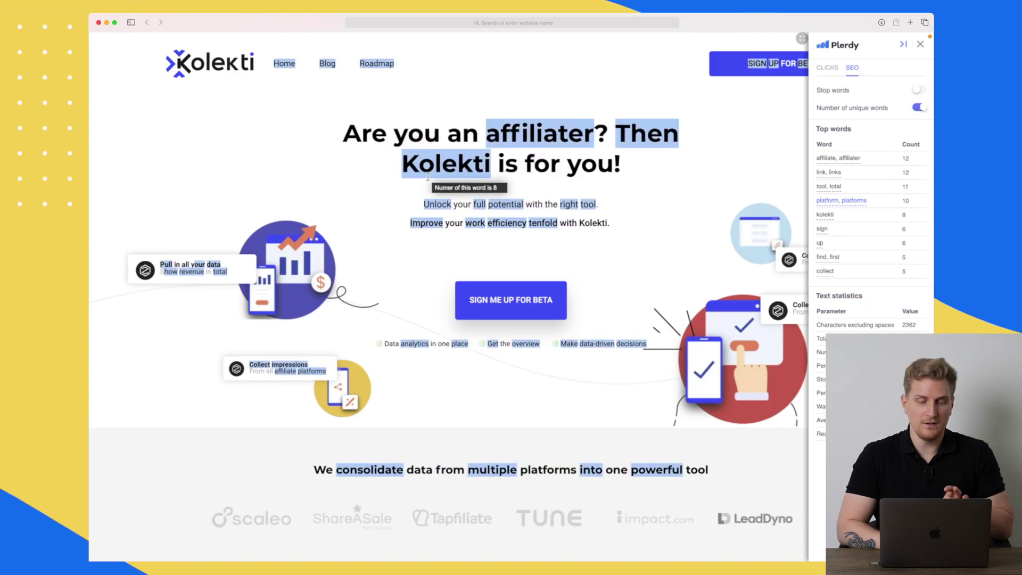
scroll(433, 181, "down", 1)
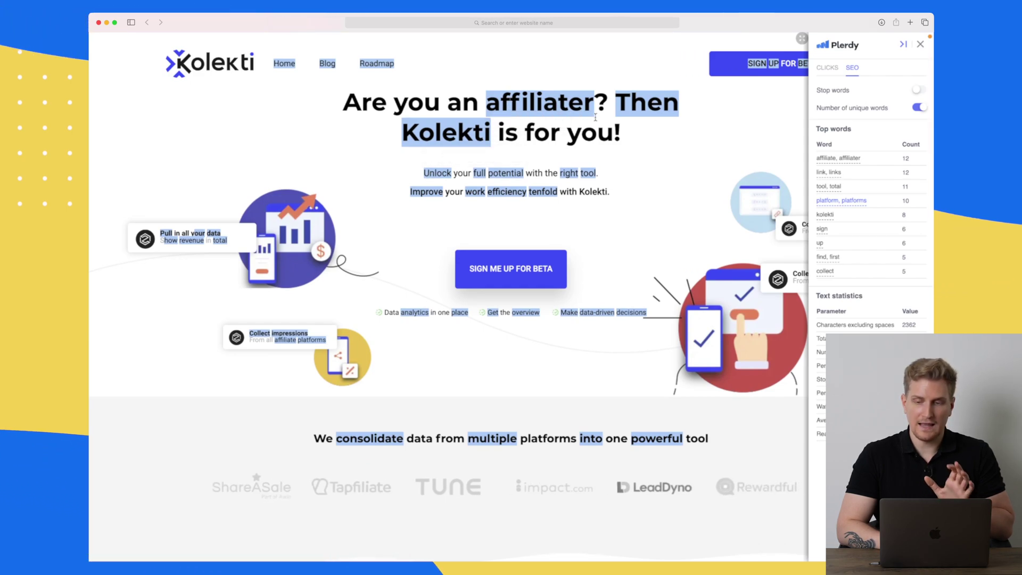
scroll(595, 117, "down", 5)
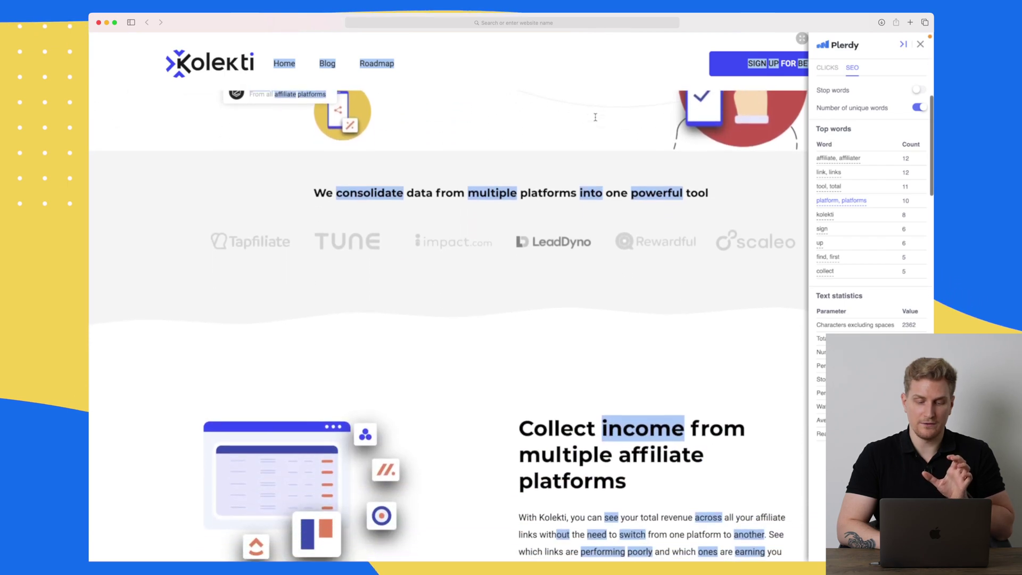
scroll(595, 121, "down", 8)
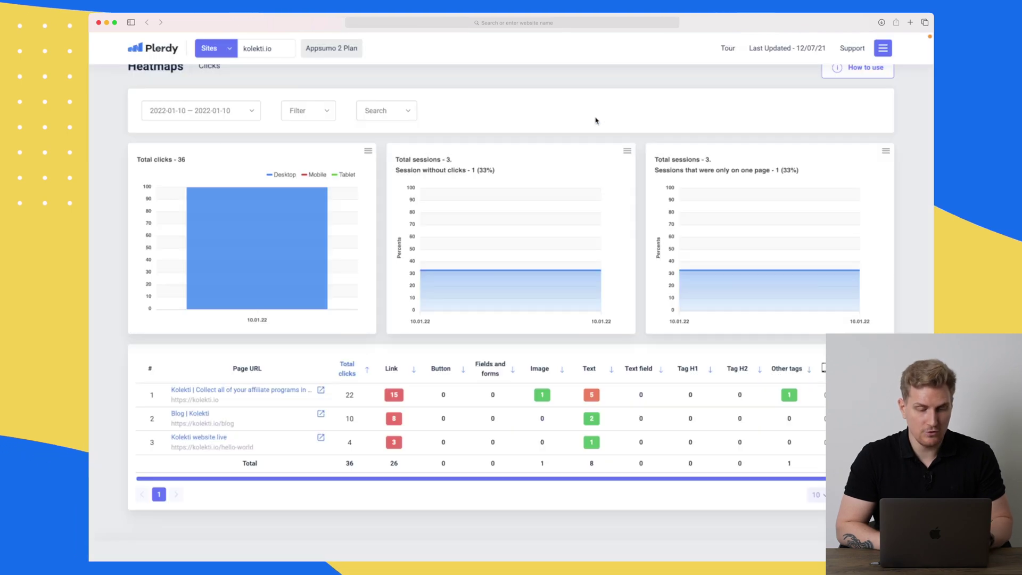
Step: Review the kolekti.io Traffic sources report
scroll(564, 114, "up", 2)
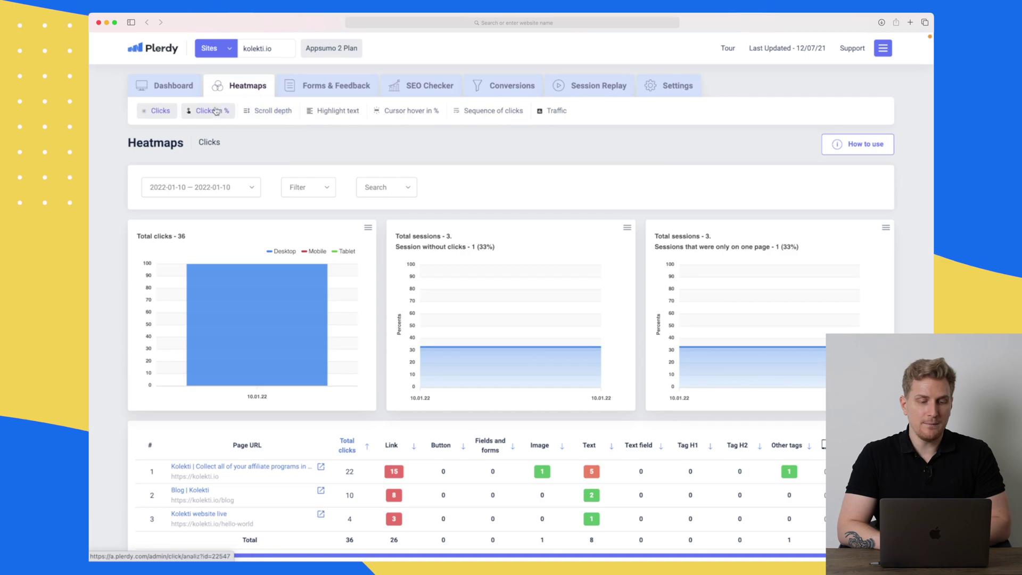
left_click(549, 110)
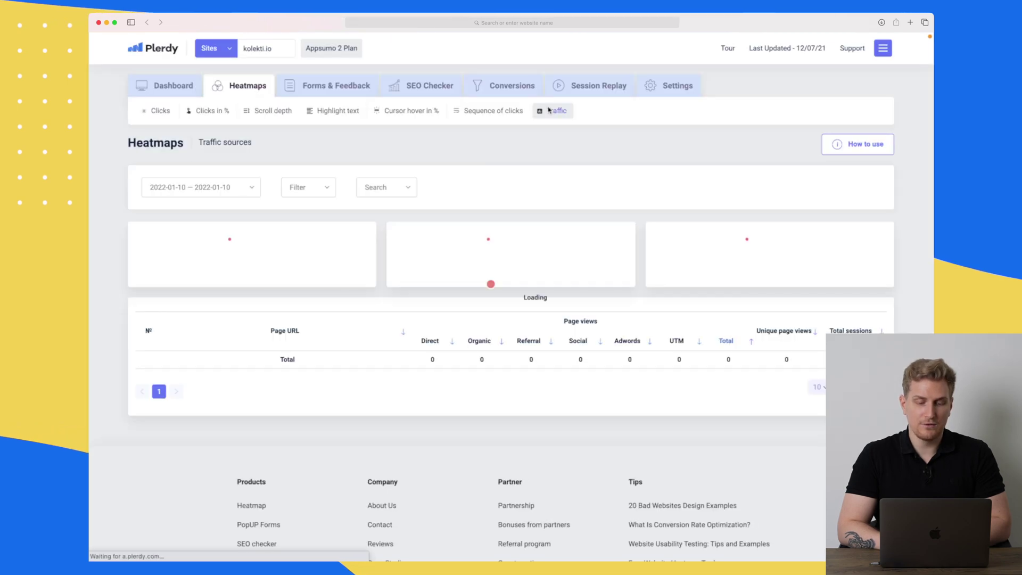
scroll(461, 171, "down", 3)
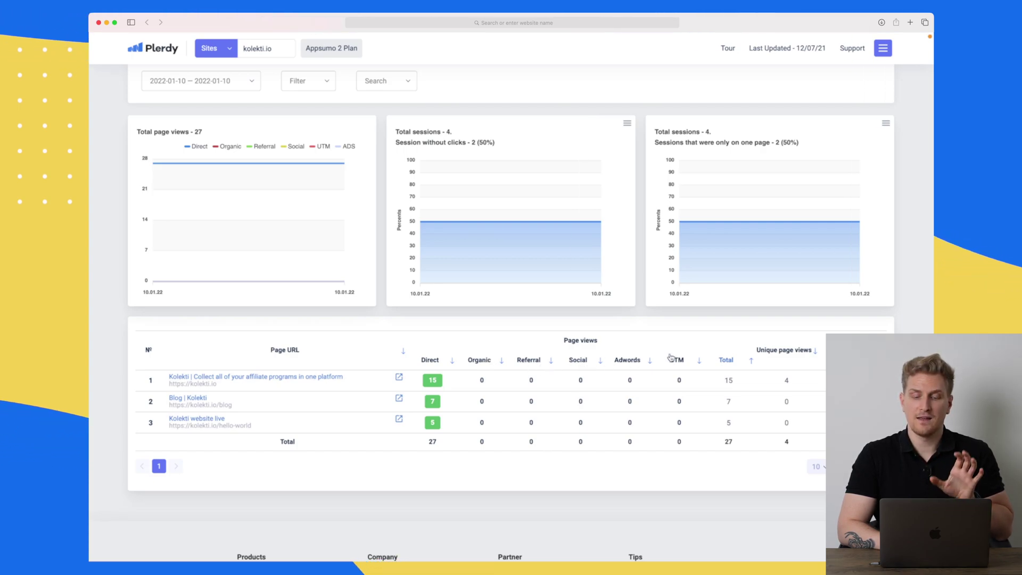
scroll(672, 359, "up", 3)
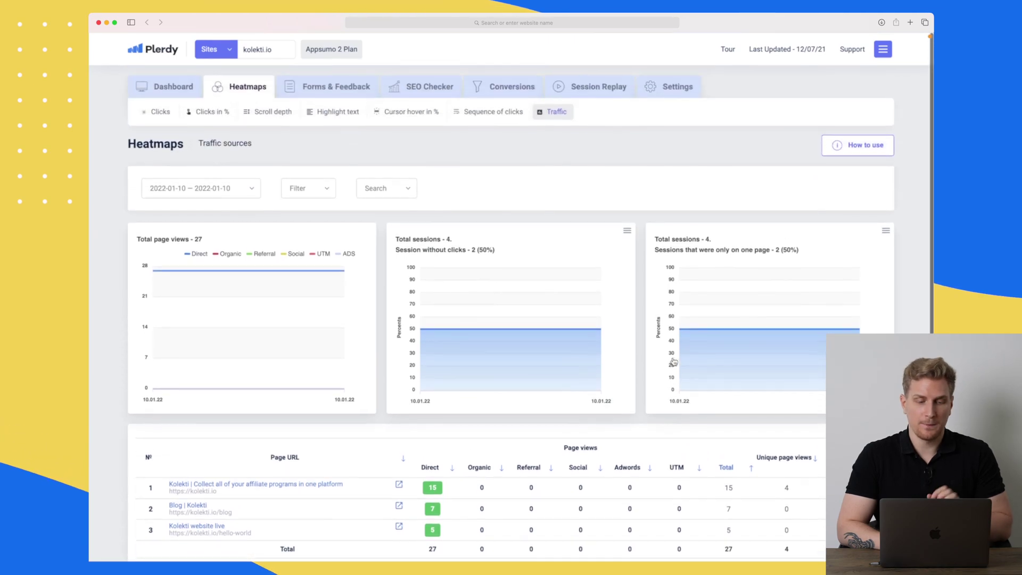
Step: View the Sequence of clicks, Cursor hover in %, Highlight text and Scroll depth reports
left_click(500, 111)
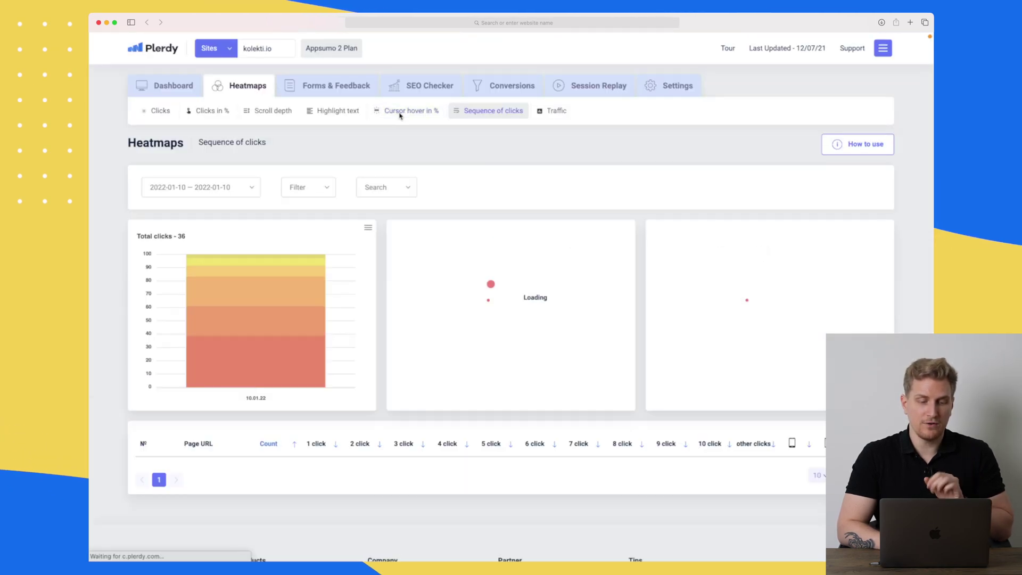
left_click(401, 110)
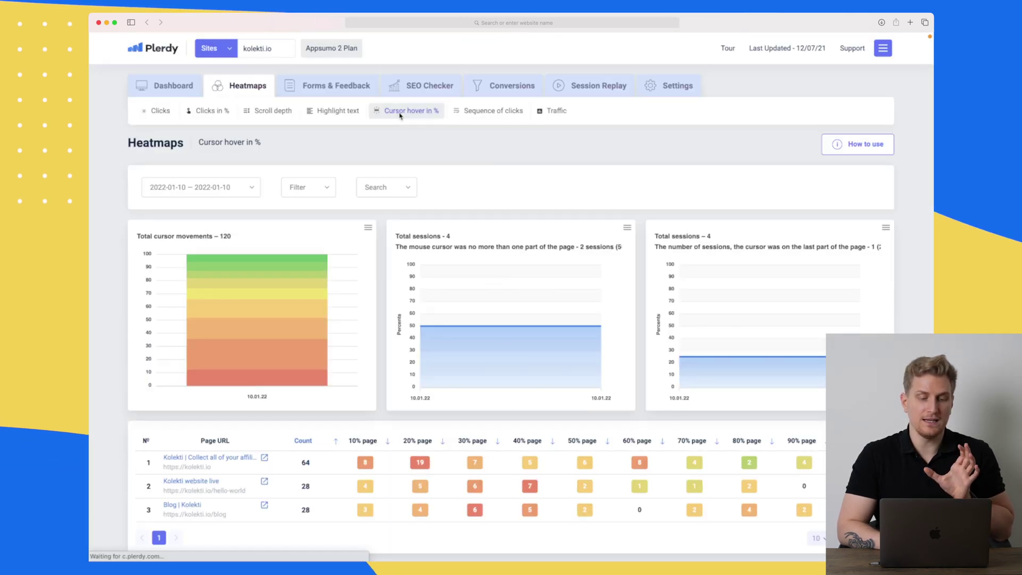
left_click(336, 114)
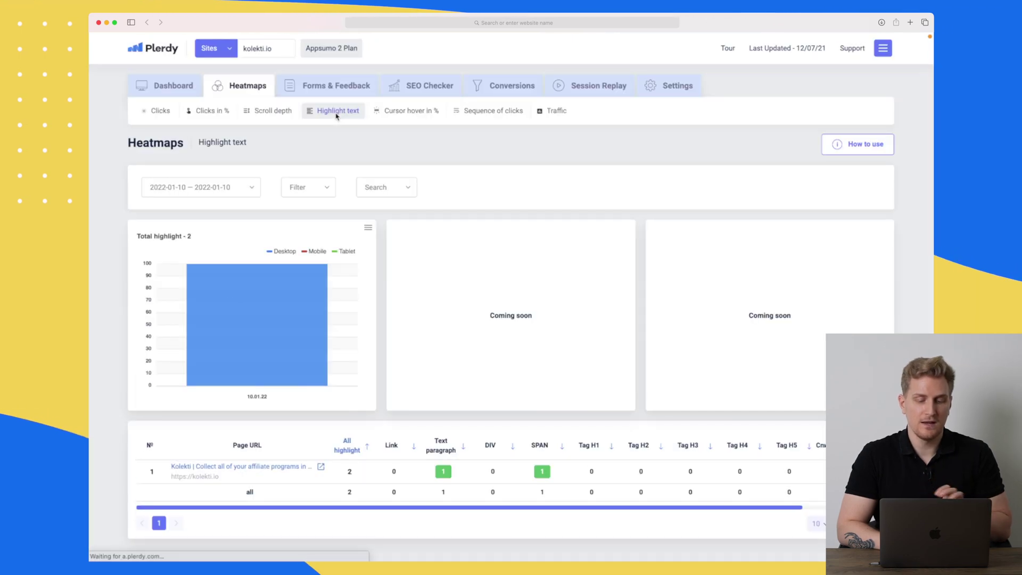
left_click(273, 113)
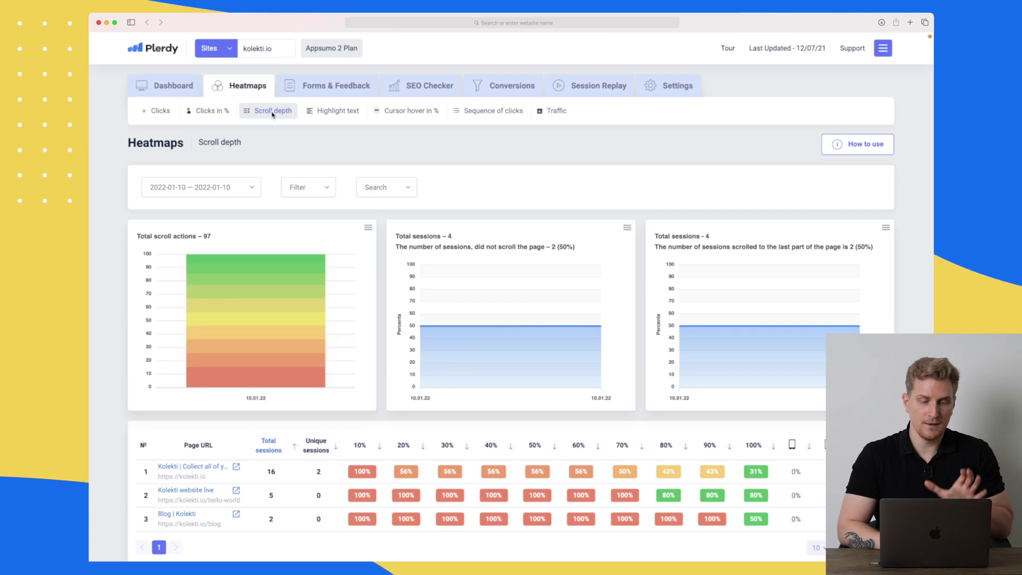
left_click(322, 90)
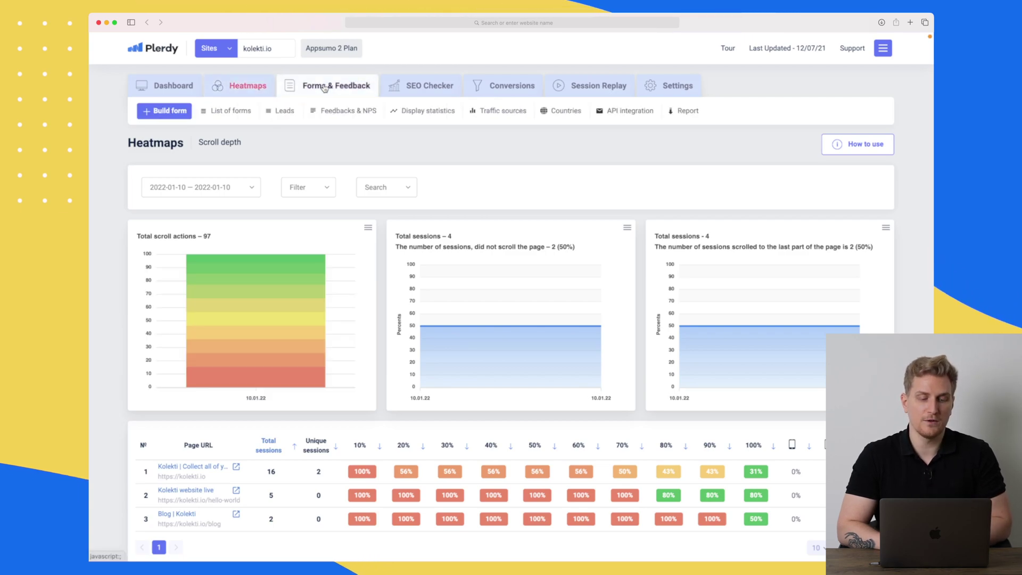
Step: Check the active forms, feedback results, Leads and Display statistics, then reach the Build form templates
left_click(238, 112)
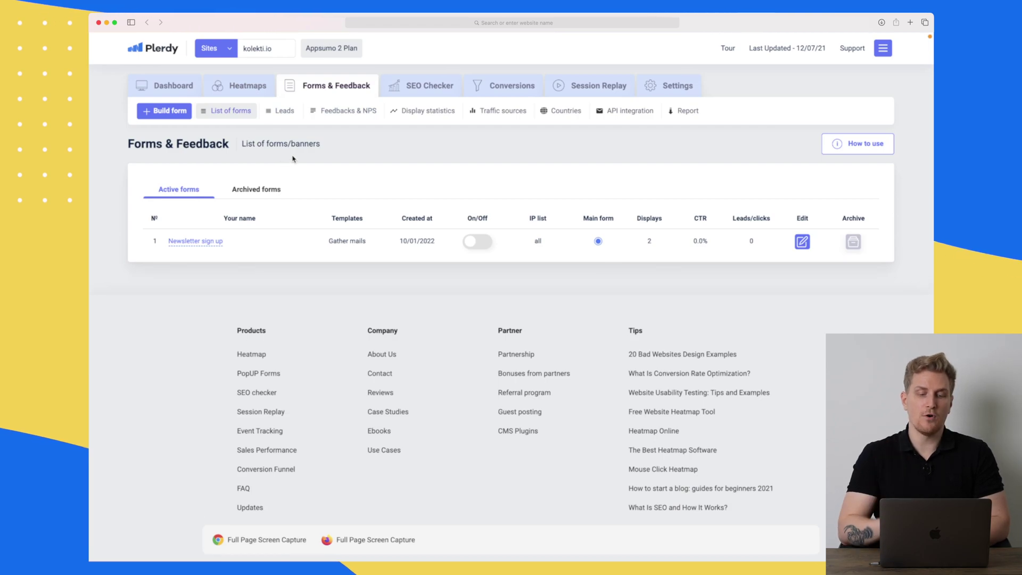
left_click(319, 116)
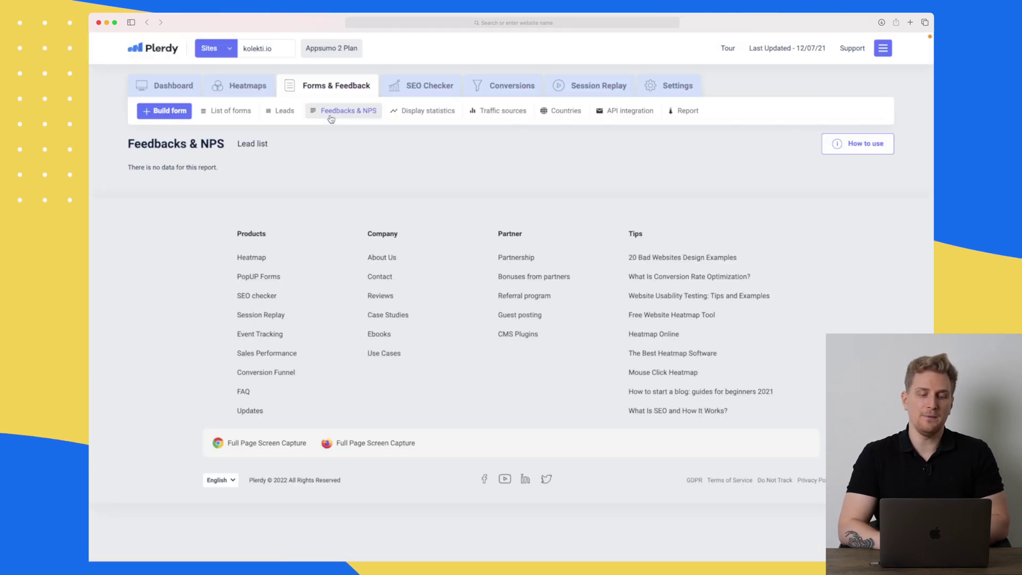
left_click(284, 112)
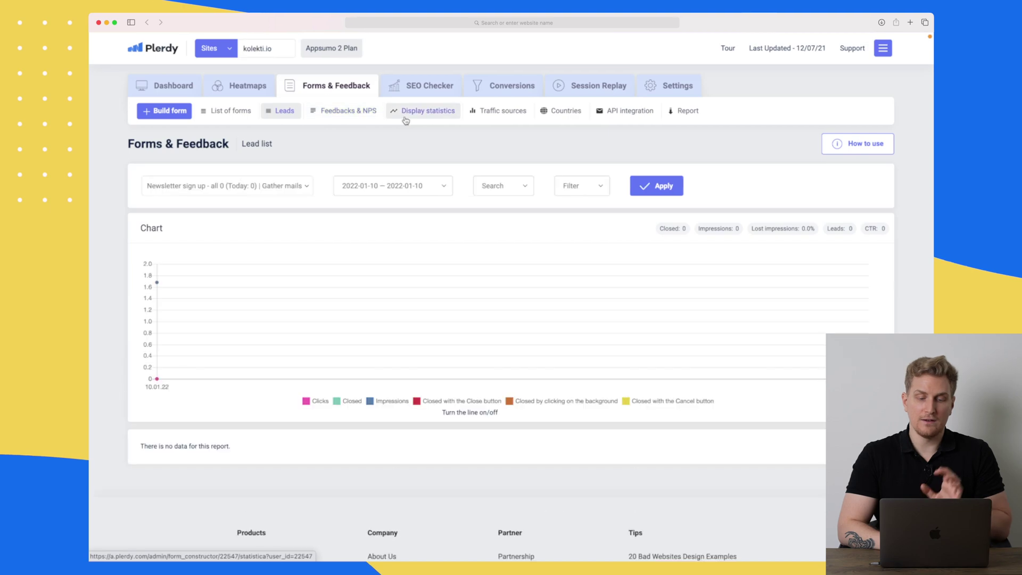
left_click(406, 112)
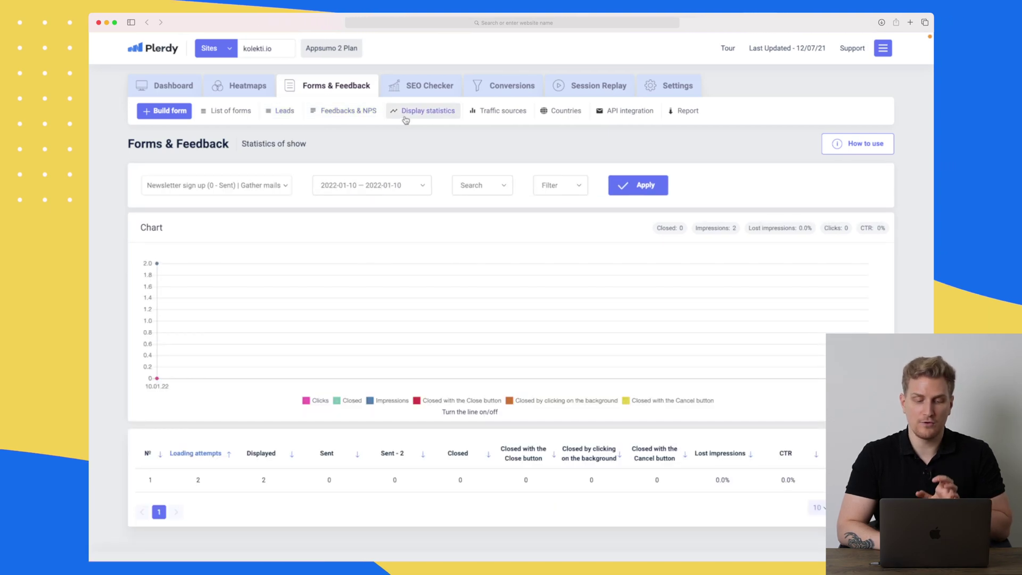
left_click(184, 115)
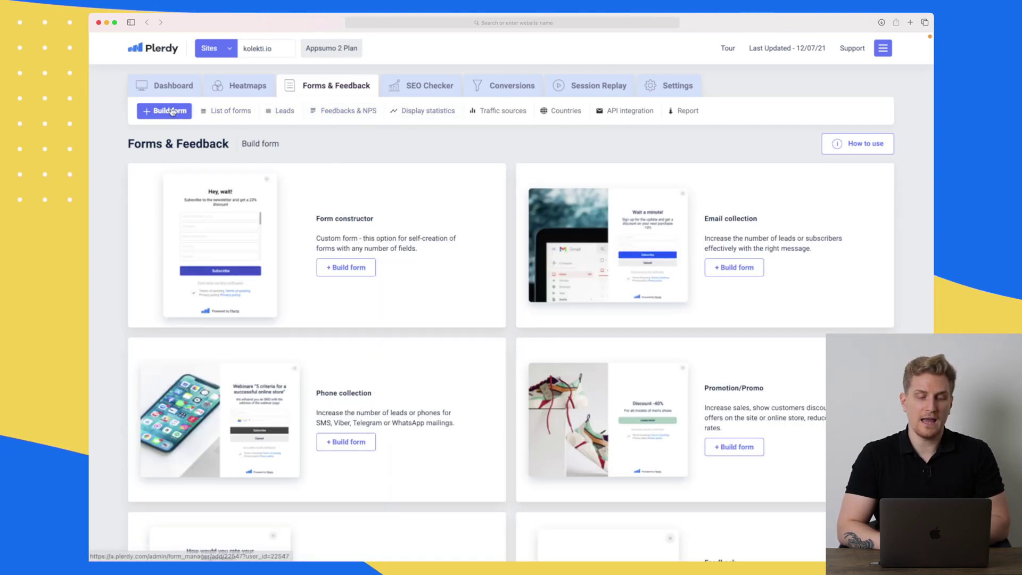
Step: Create a form named 'Feedback' from the Feedback template
scroll(451, 293, "down", 6)
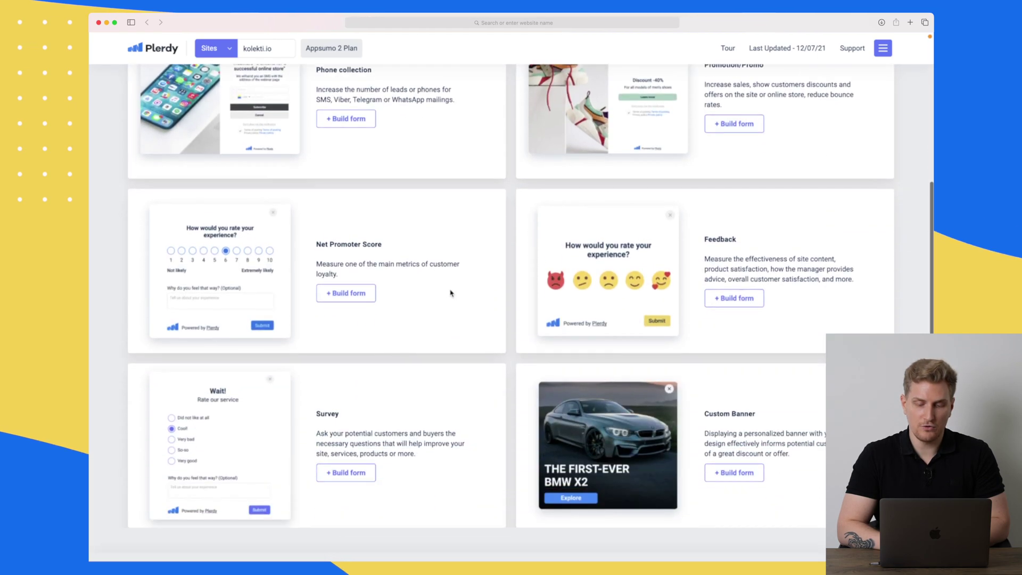
left_click(744, 300)
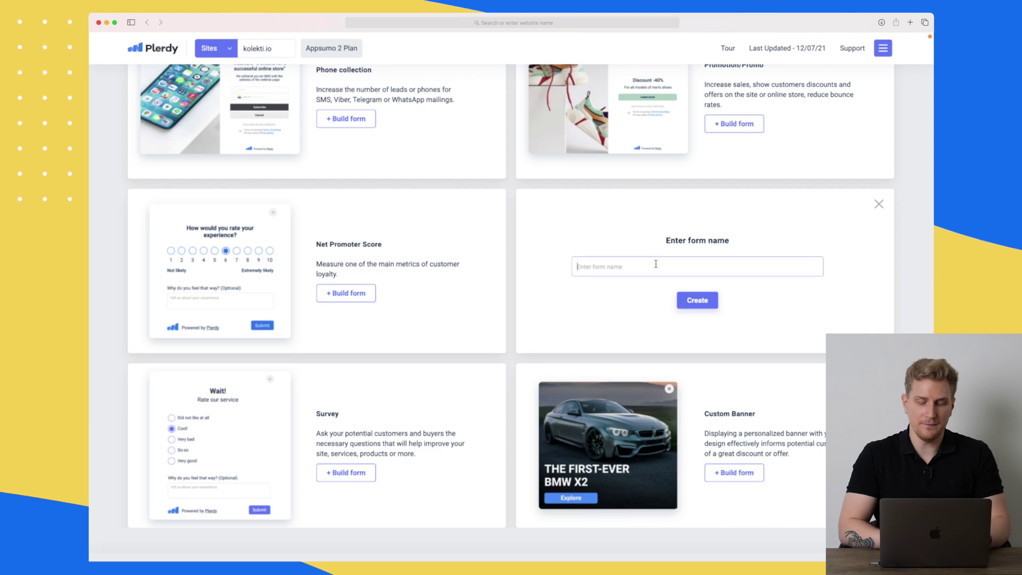
type("Feedback")
scroll(645, 374, "up", 3)
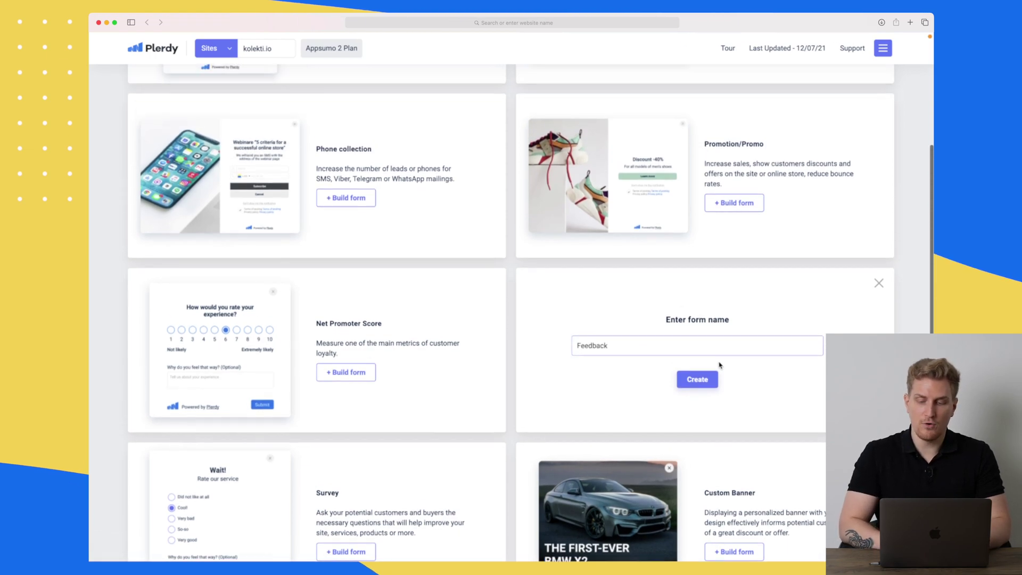
left_click(698, 385)
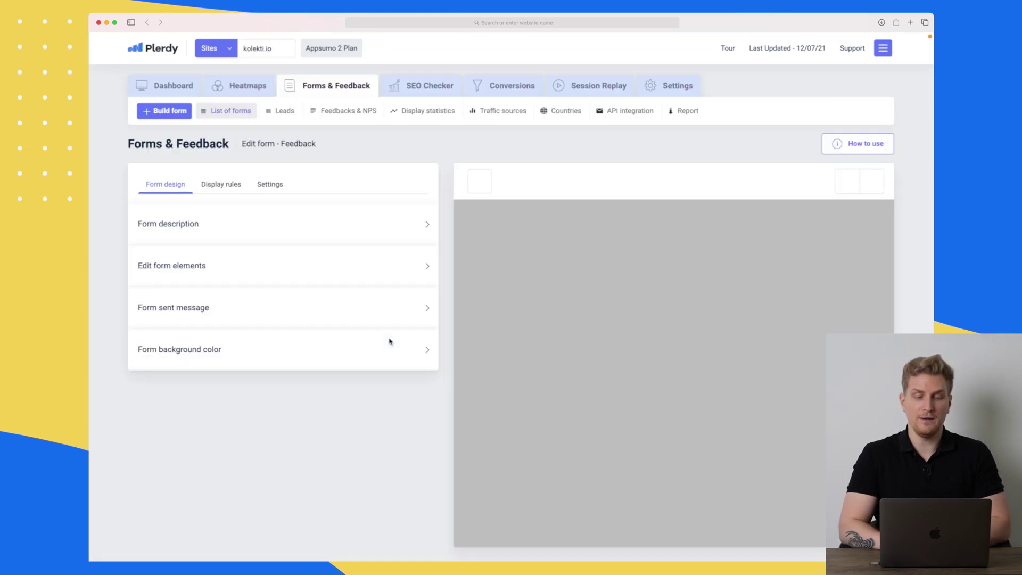
Step: Replace the Russian form description with 'Give me some feedback!'
scroll(388, 342, "down", 1)
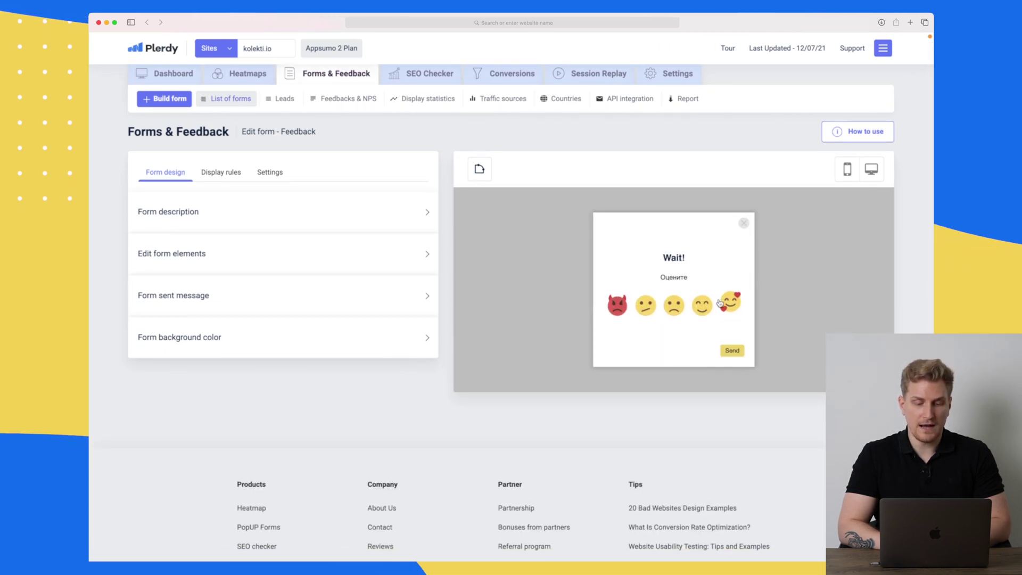
left_click(242, 217)
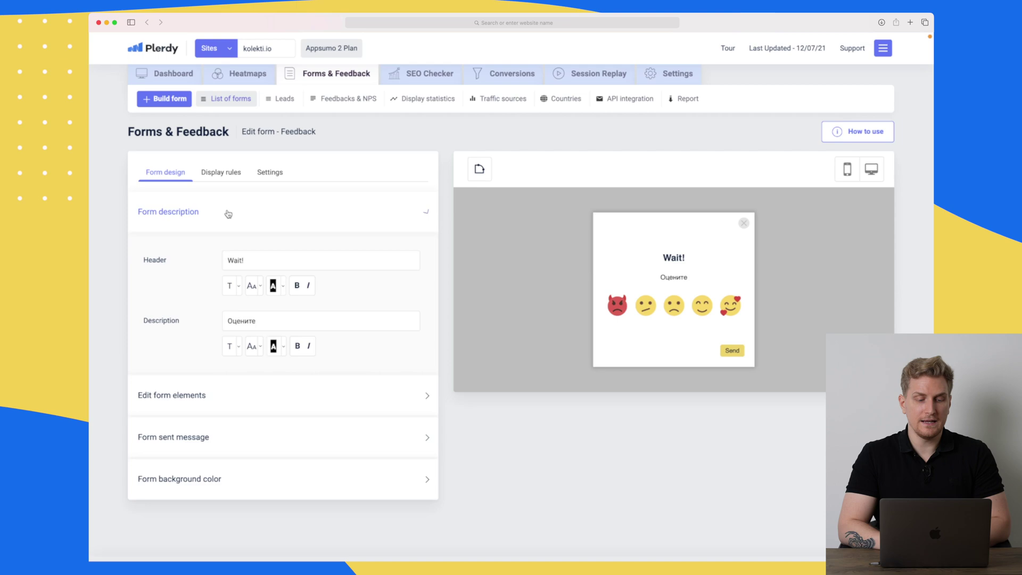
scroll(227, 212, "down", 3)
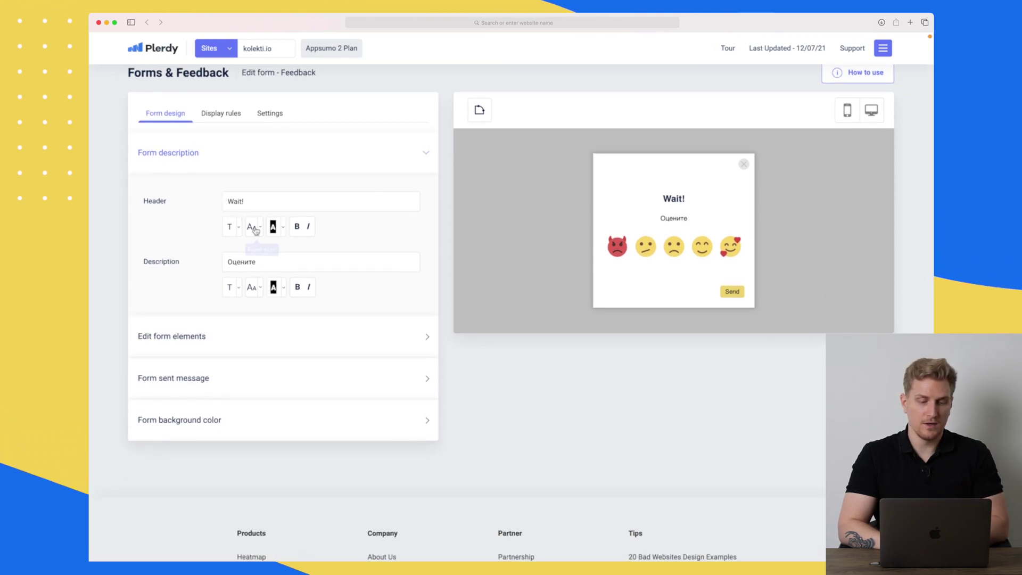
double_click(269, 261)
key("BackSpace")
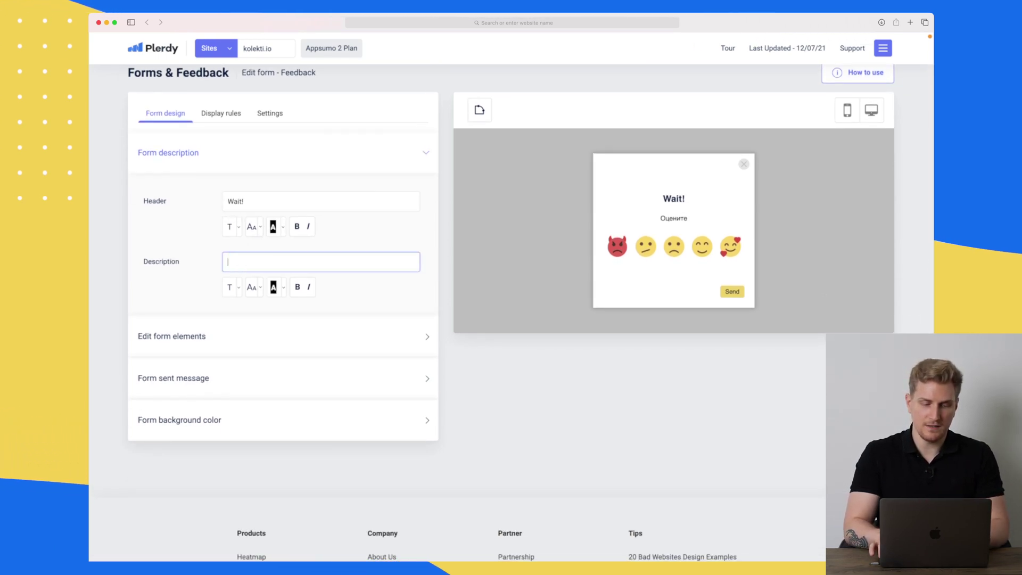
type("G")
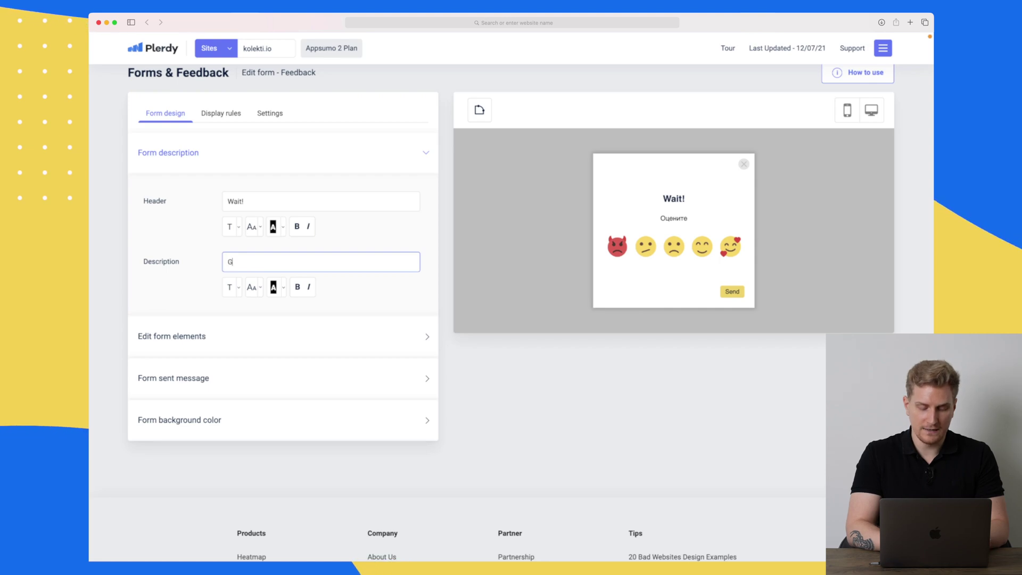
type("ive me some feedb")
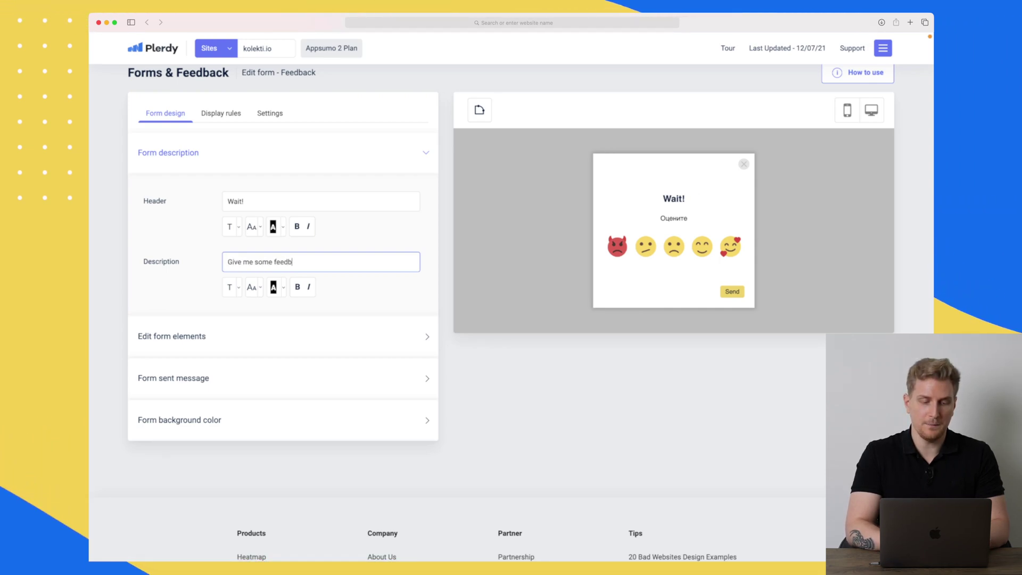
type("ack!")
left_click(189, 337)
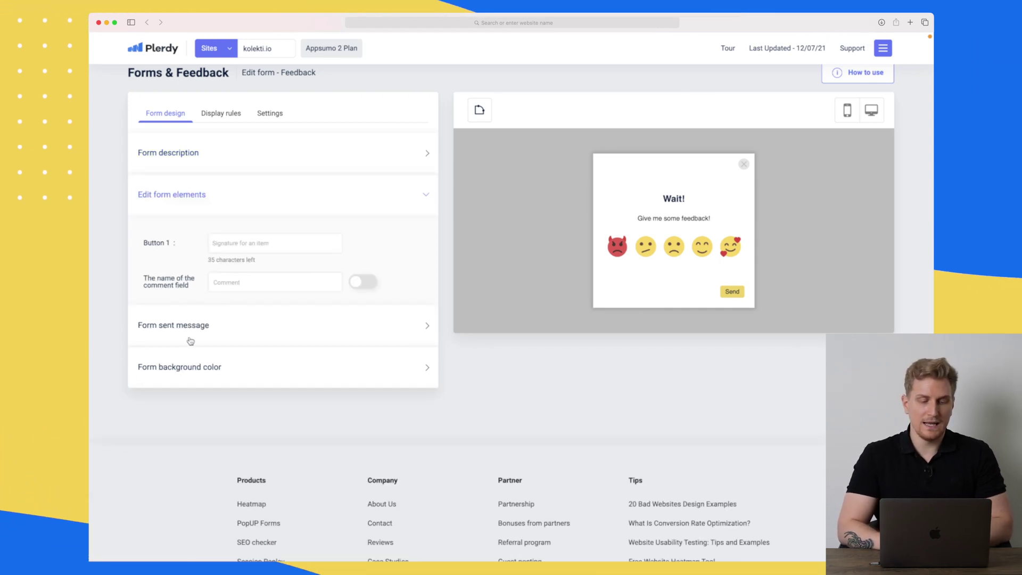
Step: Enable the optional comment field and relabel Button 1 'Give Feedback', previewing the heart-eyes rating
left_click(244, 239)
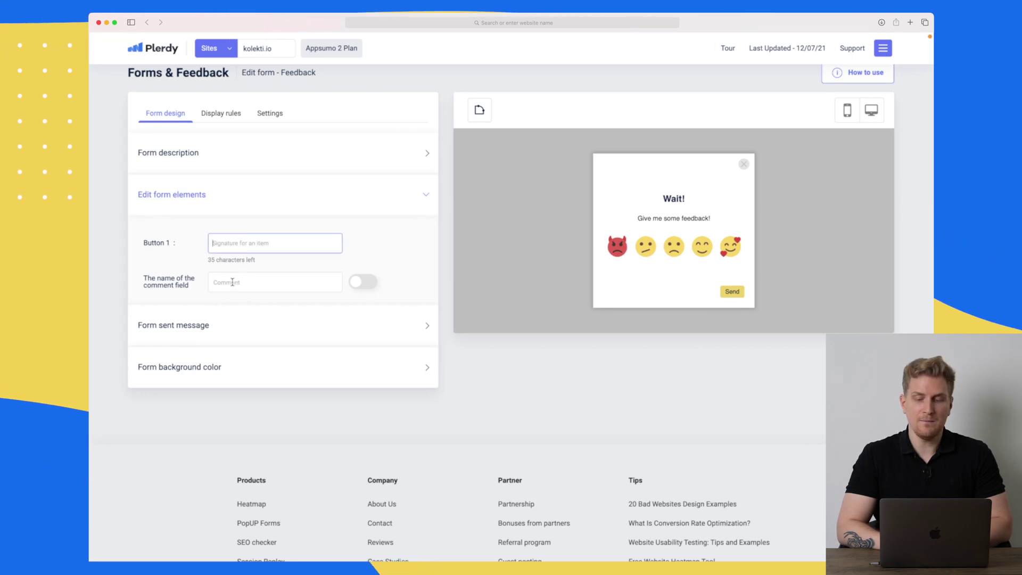
left_click(368, 282)
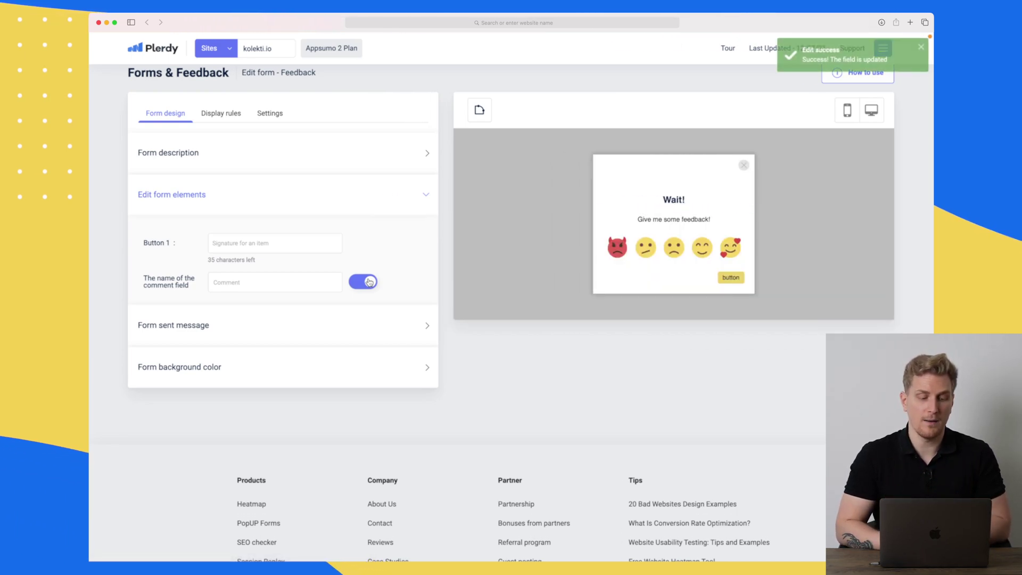
left_click(274, 243)
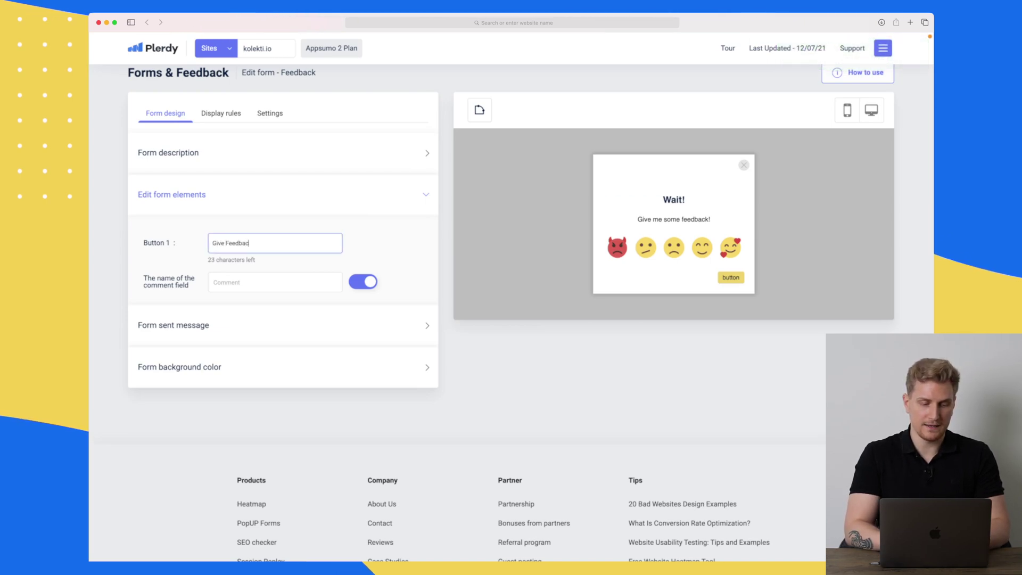
left_click(534, 356)
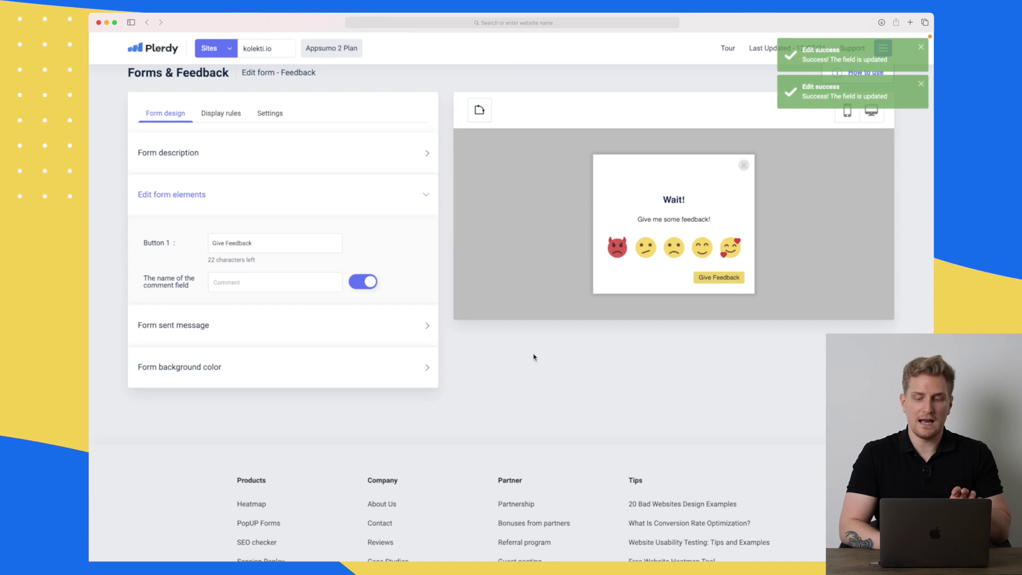
left_click(730, 245)
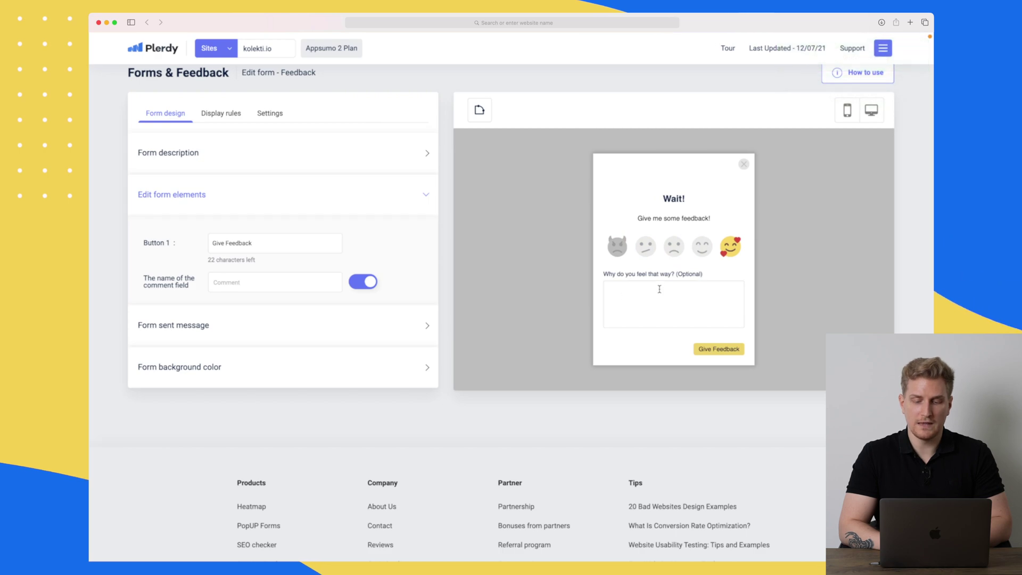
left_click(186, 331)
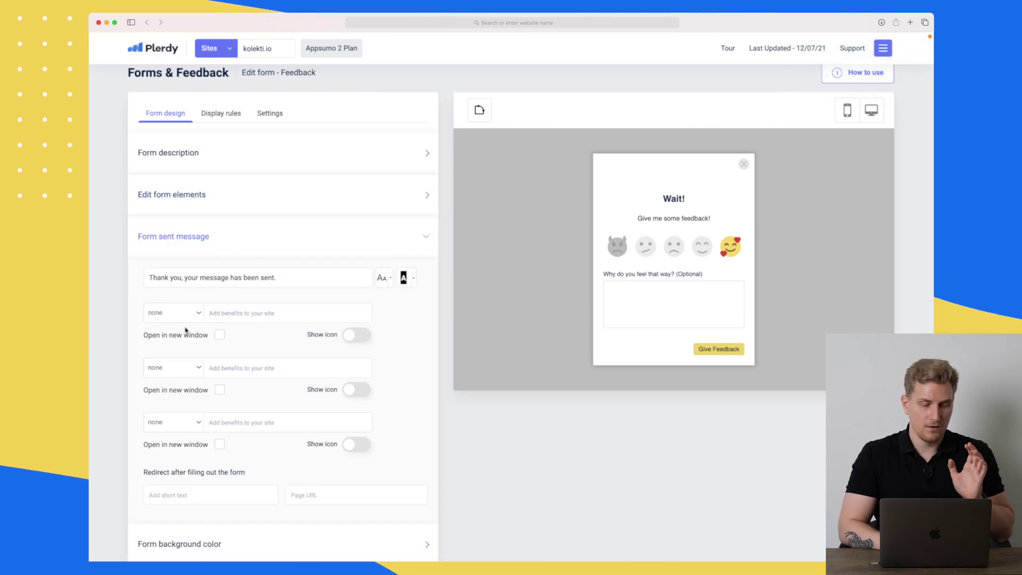
Step: Change the thank-you message to 'Thank you, your feedback has been sent.'
scroll(185, 329, "down", 3)
scroll(218, 200, "down", 1)
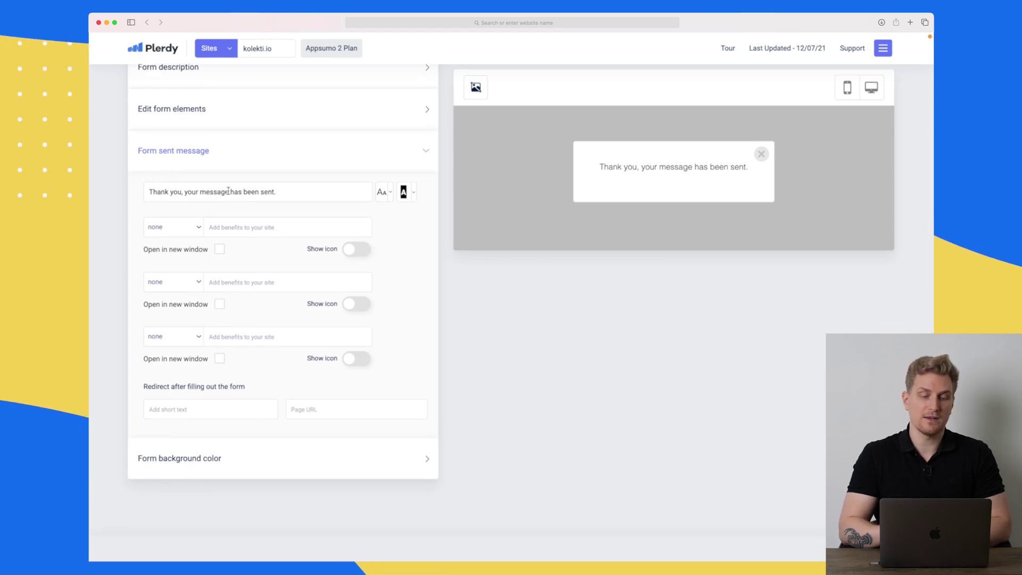
left_click(181, 190)
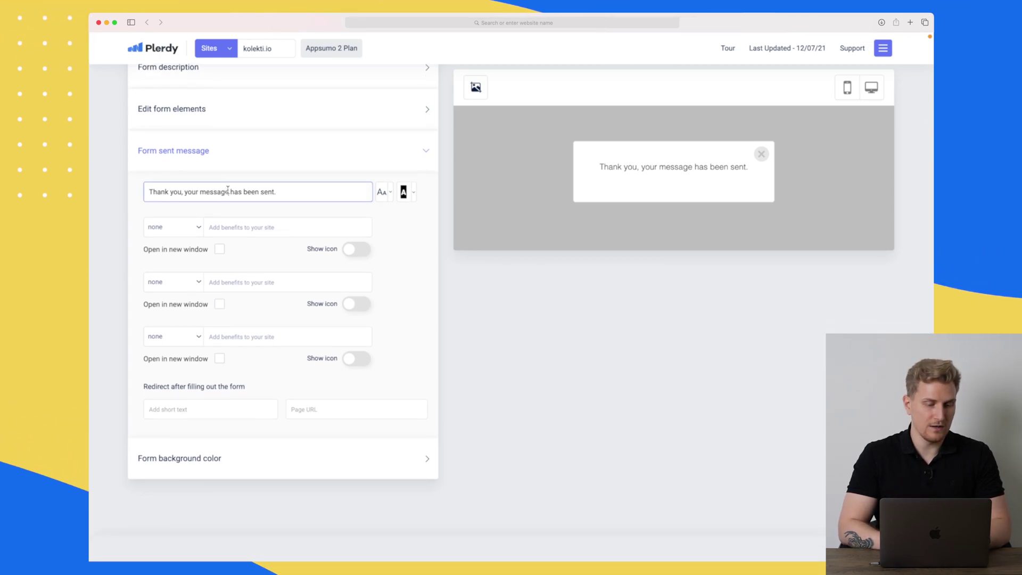
type("feedback")
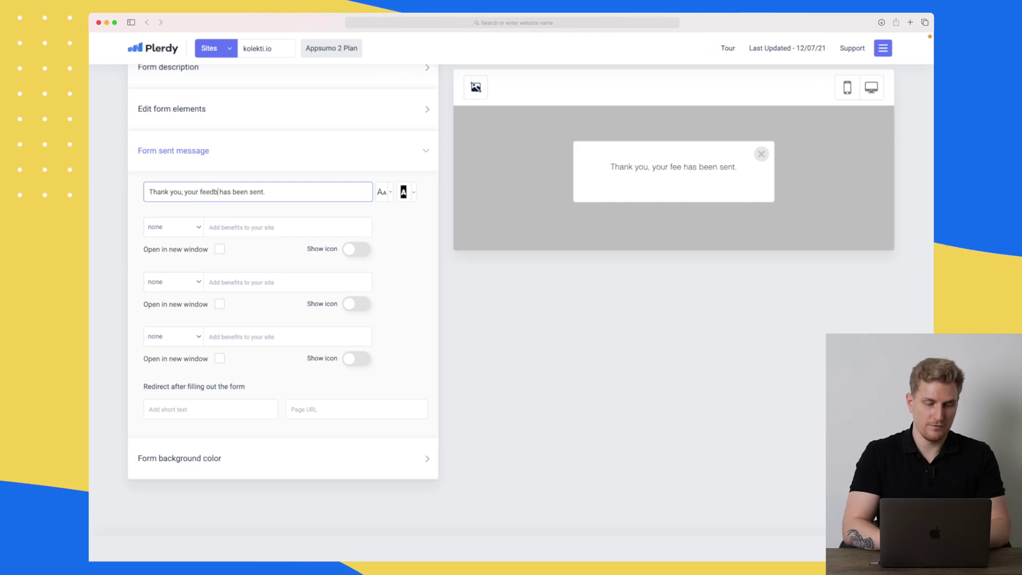
left_click(105, 255)
scroll(105, 255, "down", 3)
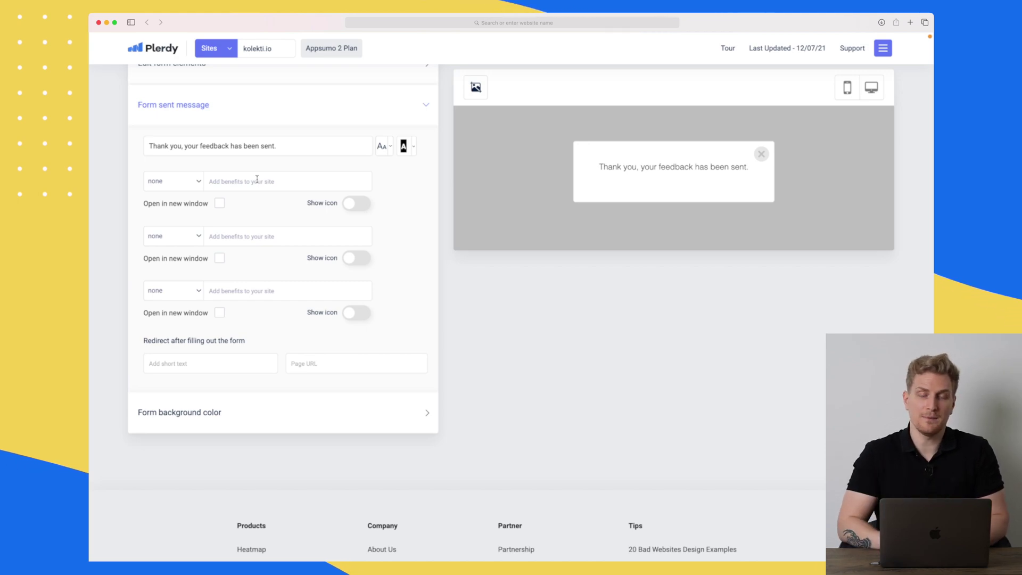
Step: Look at the form background colour, then the Display rules' minimize-form settings
left_click(205, 413)
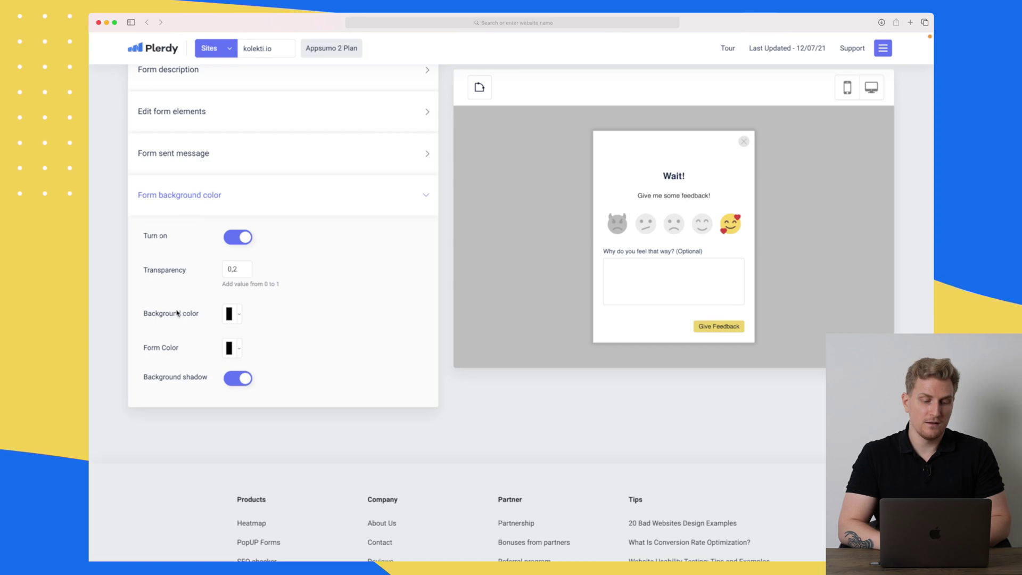
scroll(216, 373, "up", 3)
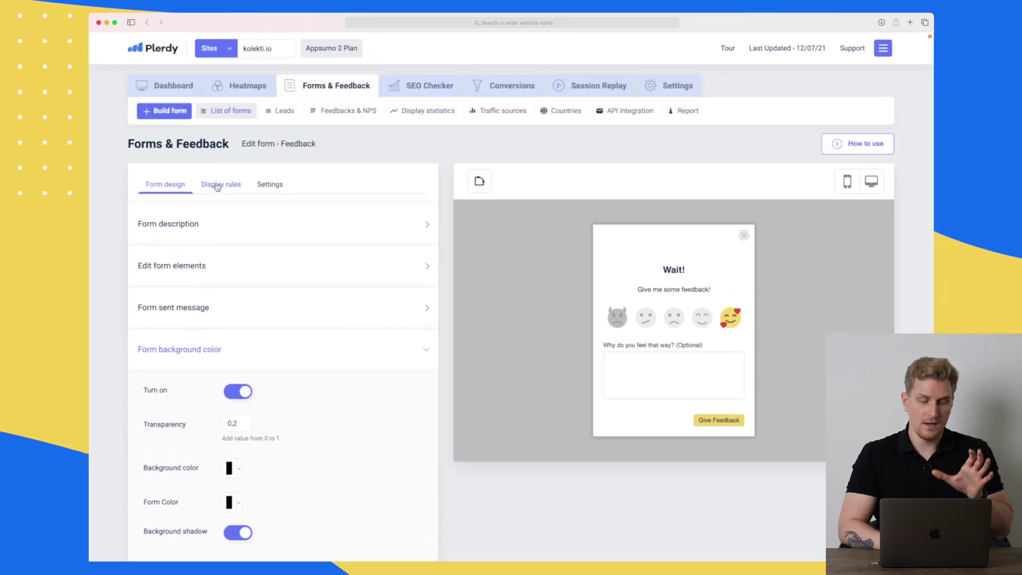
left_click(215, 184)
scroll(215, 187, "down", 2)
left_click(215, 184)
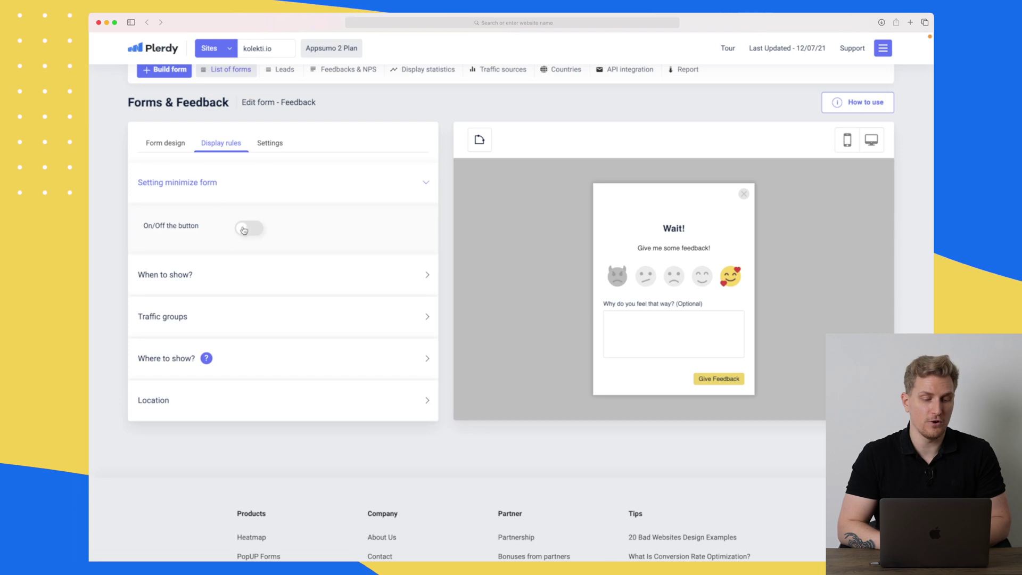
Step: Switch off the minimized-form button and expand the When to show? rules
scroll(185, 254, "down", 1)
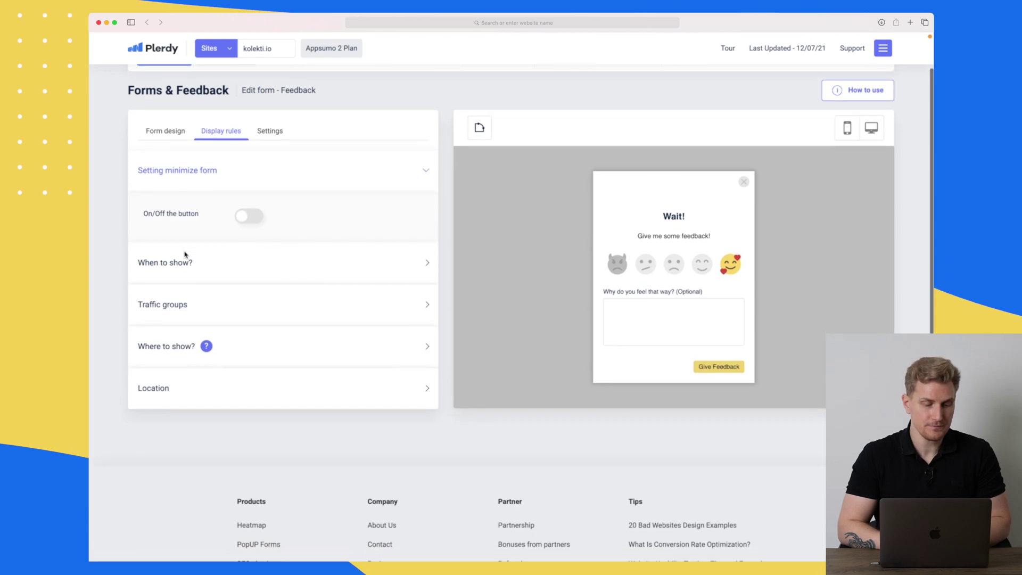
left_click(248, 220)
scroll(248, 220, "down", 5)
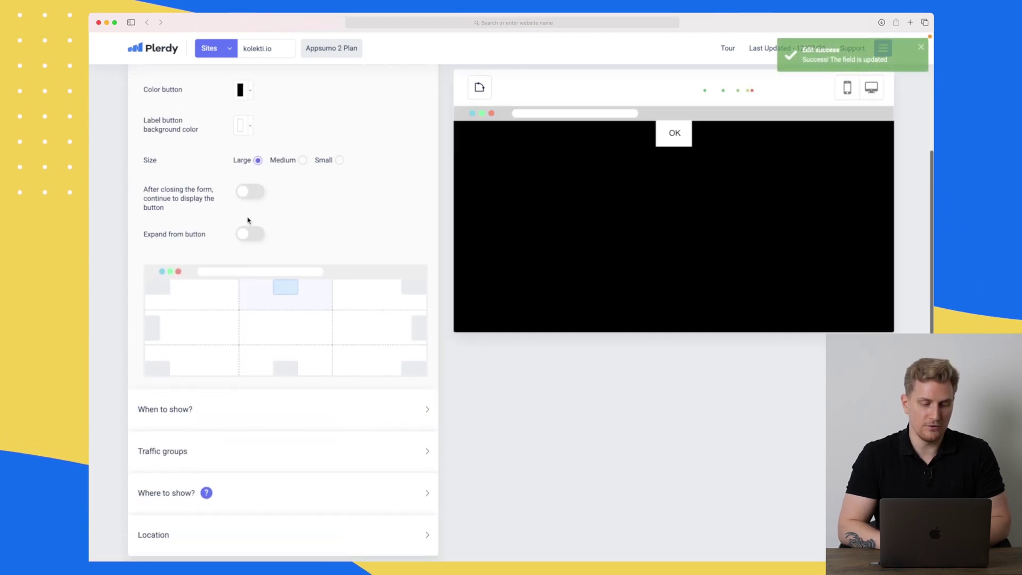
scroll(248, 221, "up", 3)
scroll(248, 221, "up", 3)
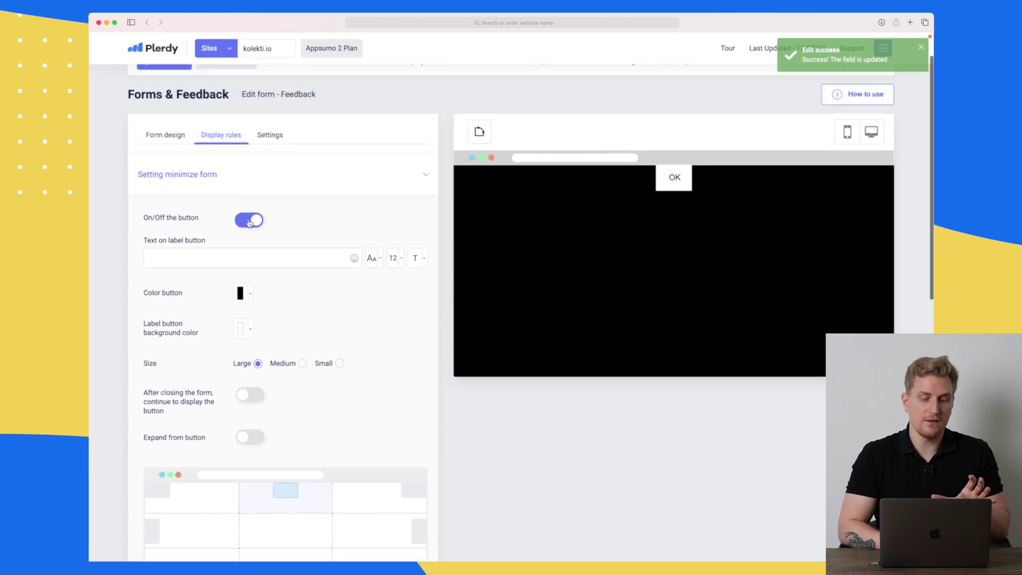
scroll(250, 222, "down", 1)
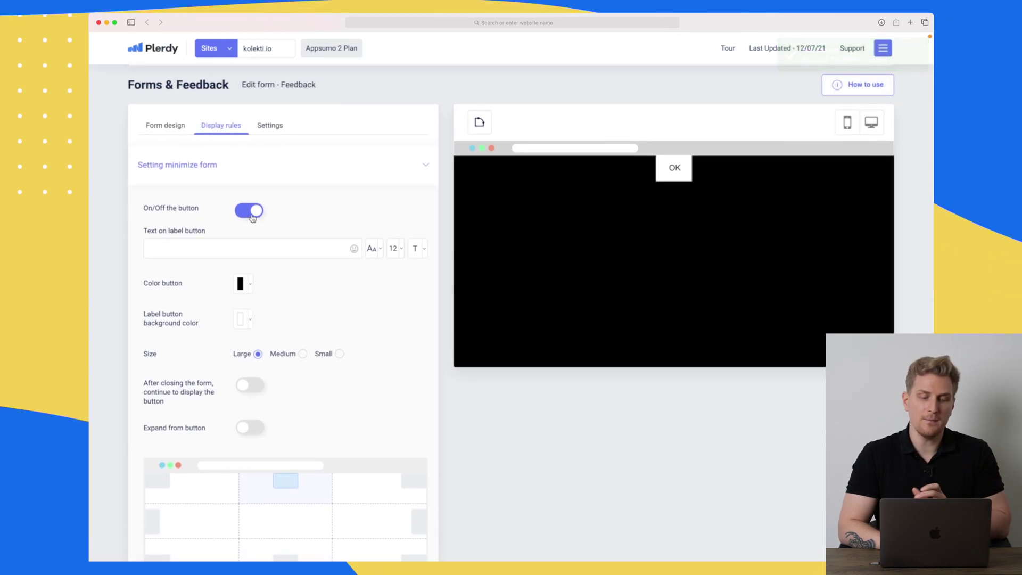
left_click(255, 213)
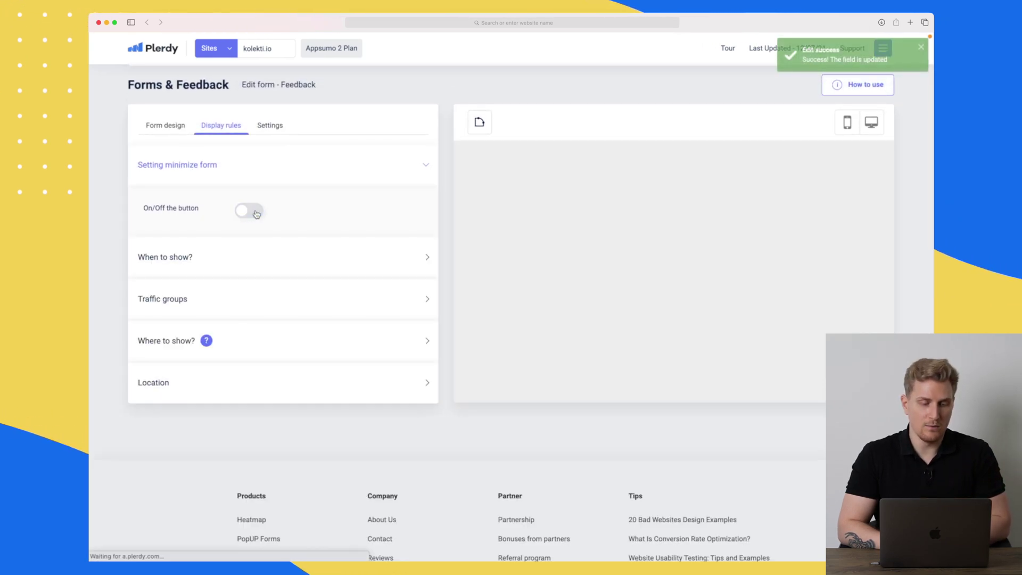
left_click(228, 257)
Step: Set the Feedback form's Repeat after (days) value to 30
scroll(228, 260, "down", 4)
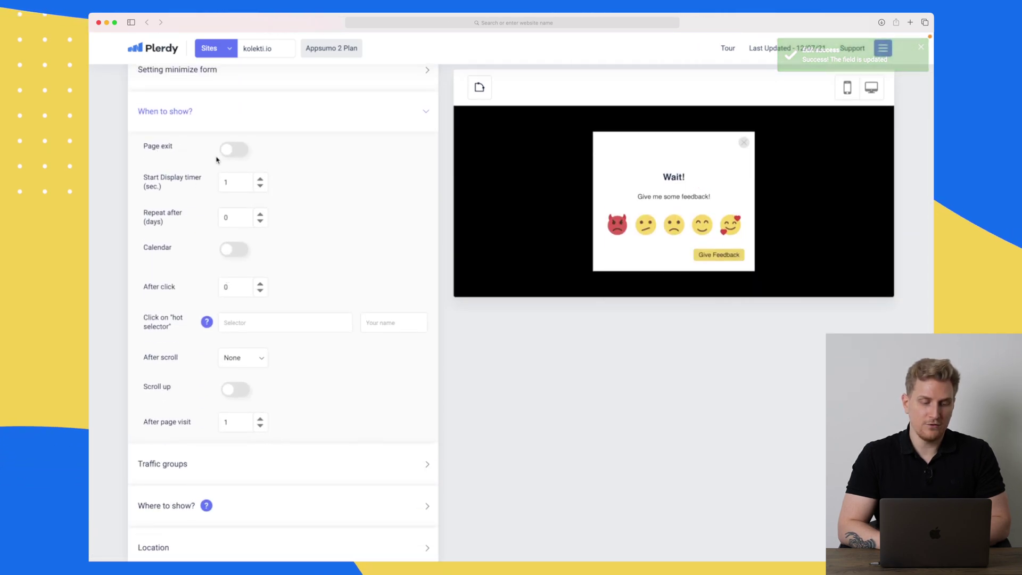
scroll(199, 221, "down", 2)
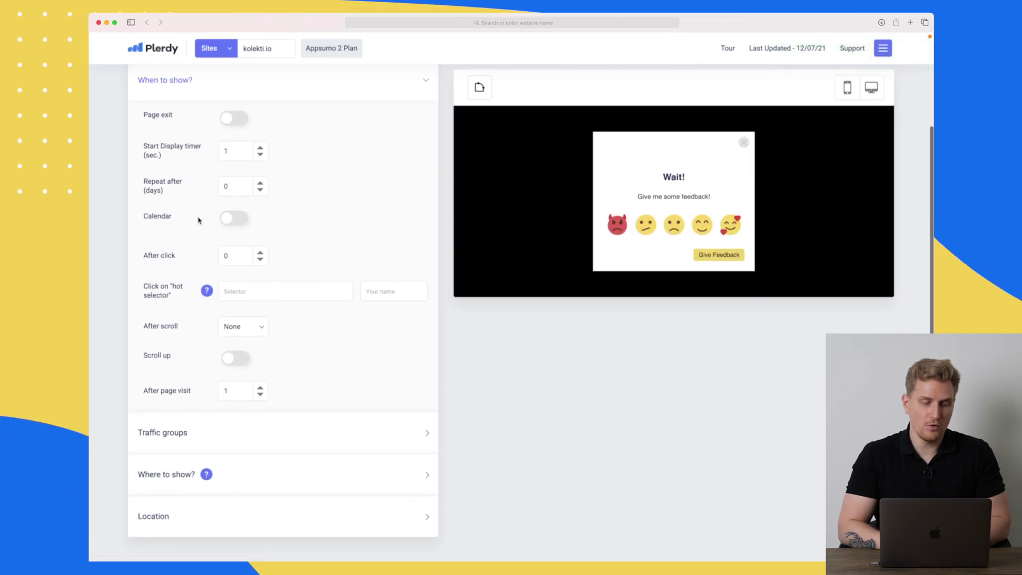
scroll(245, 155, "down", 2)
double_click(245, 150)
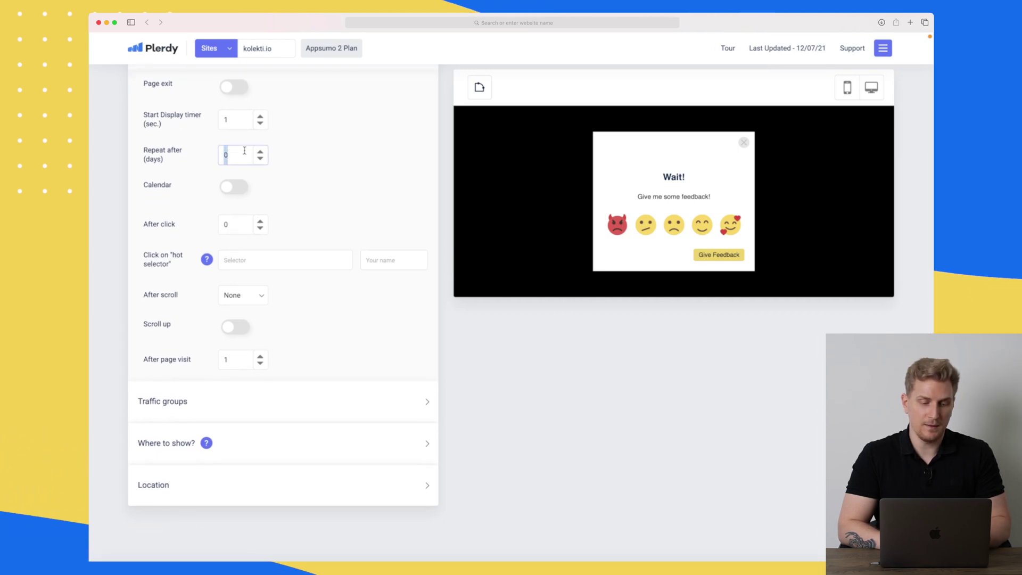
type("3")
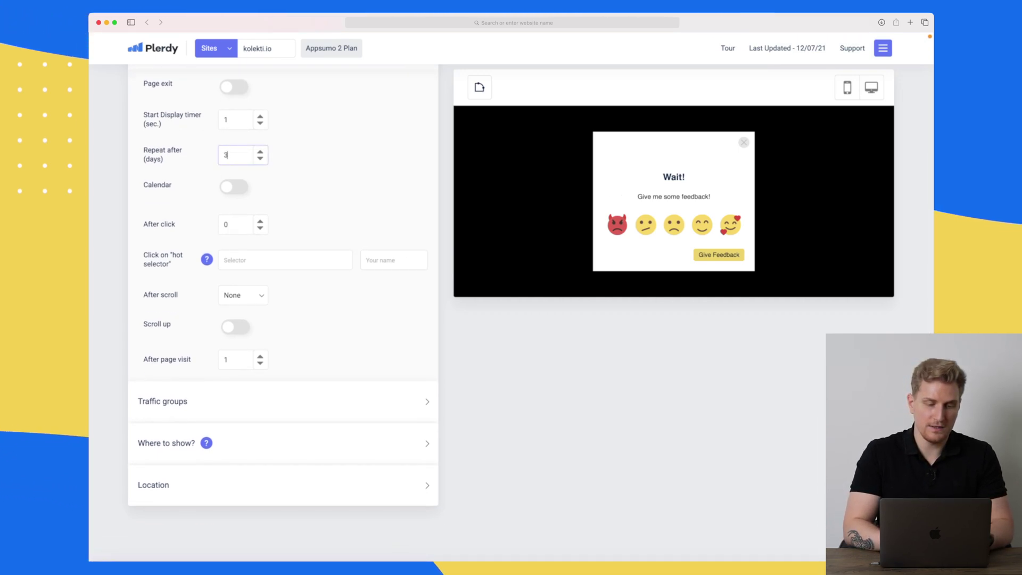
left_click(312, 152)
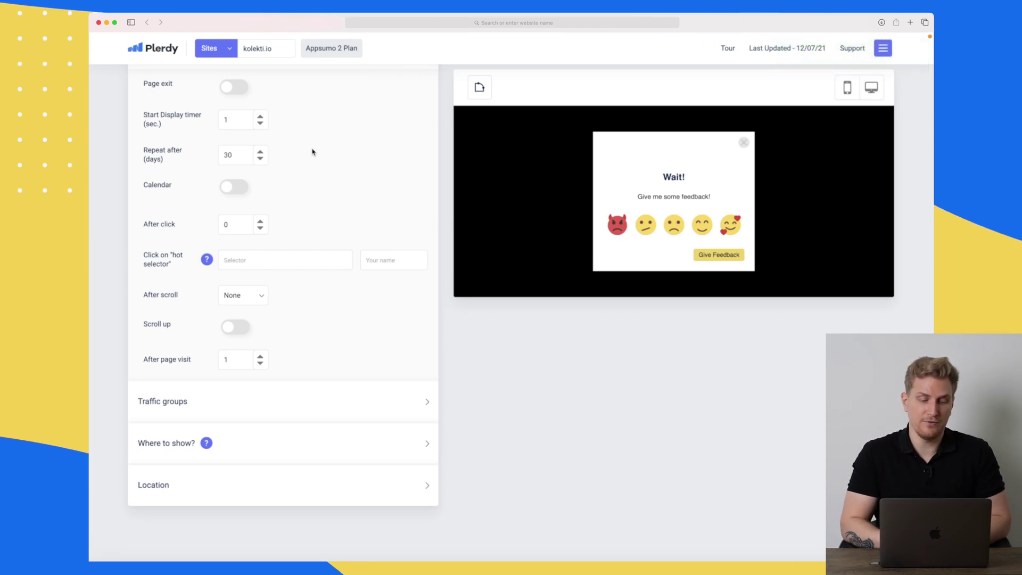
Step: Expand the Traffic groups targeting rules to review devices, sources, OS and countries
scroll(313, 153, "down", 2)
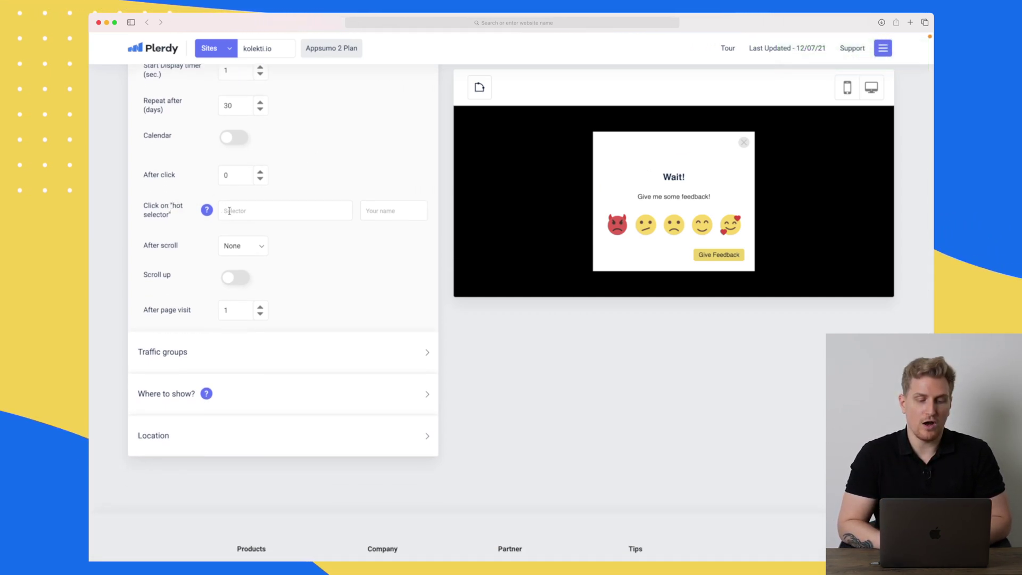
mouse_move(237, 211)
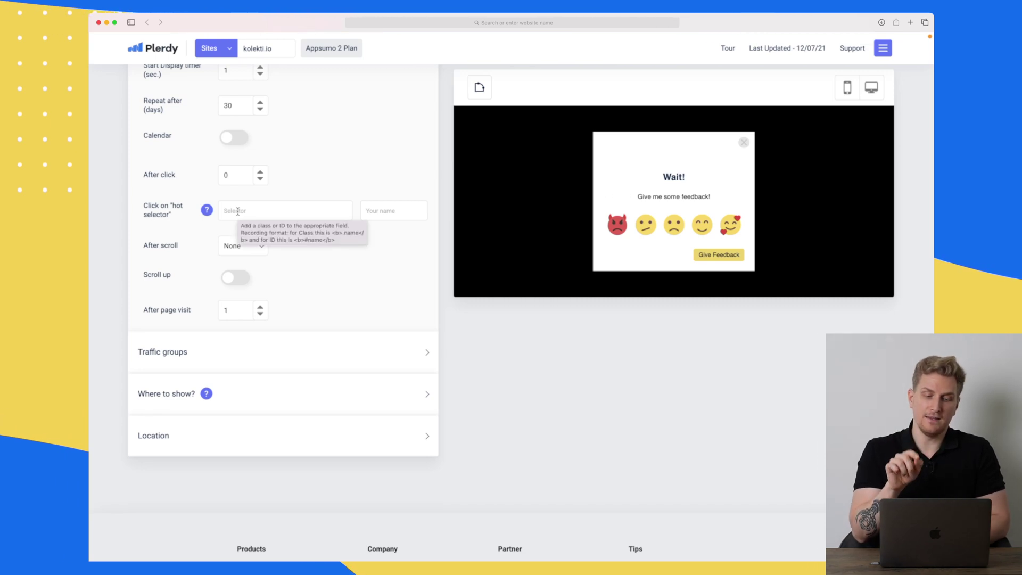
scroll(306, 267, "down", 1)
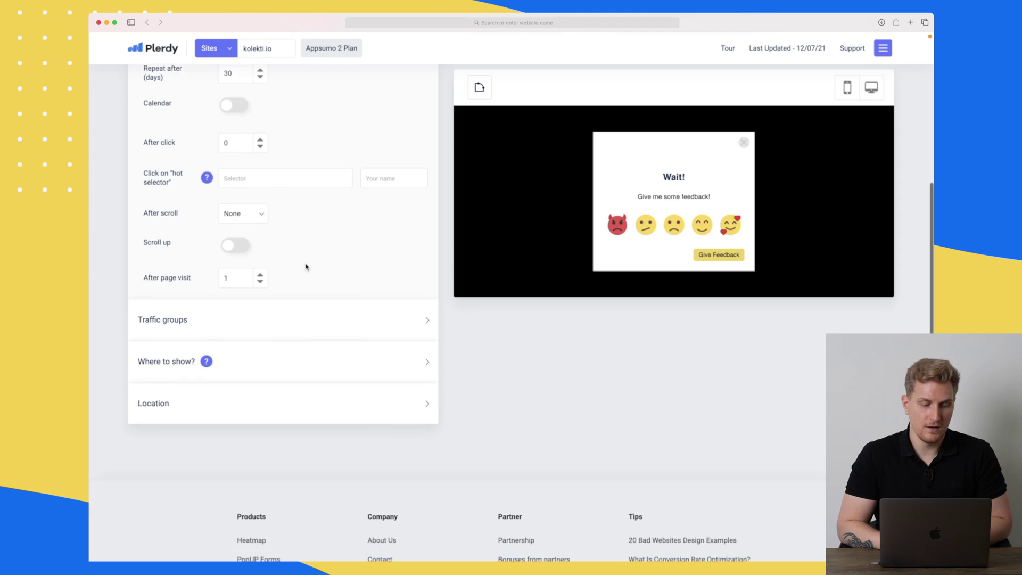
scroll(157, 227, "down", 1)
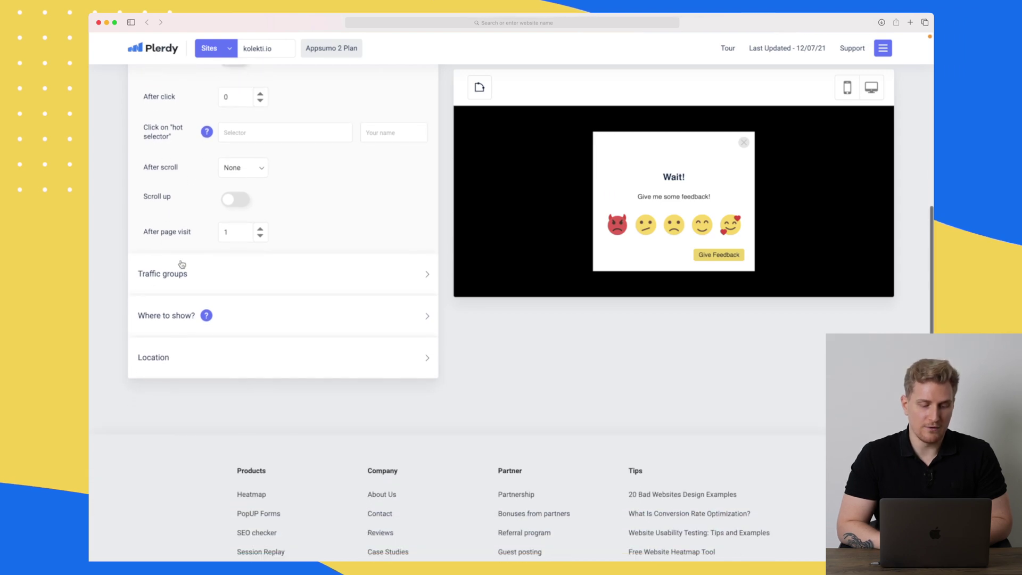
left_click(162, 274)
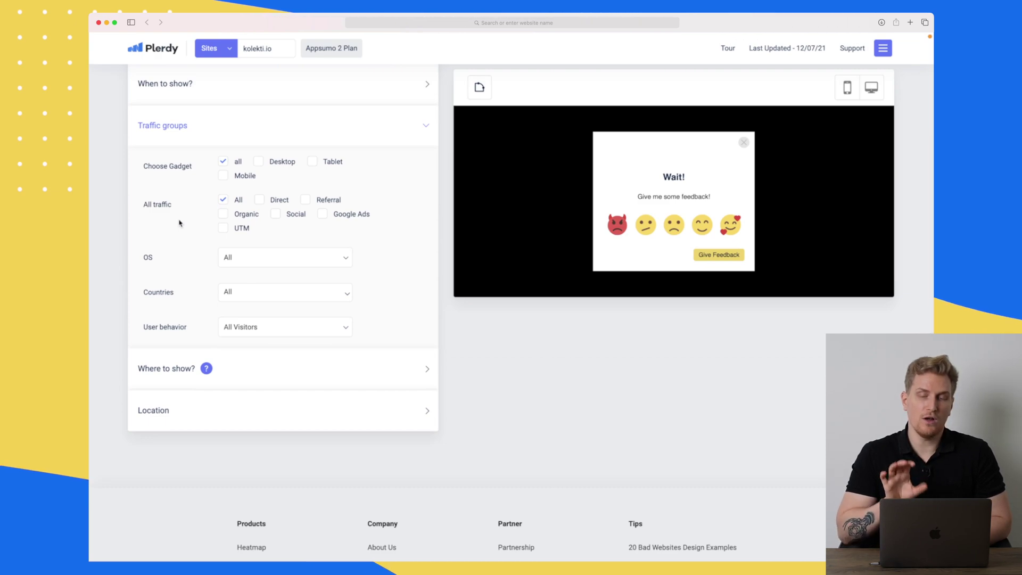
Step: Expand and review the Where to show? page rules
scroll(179, 223, "down", 1)
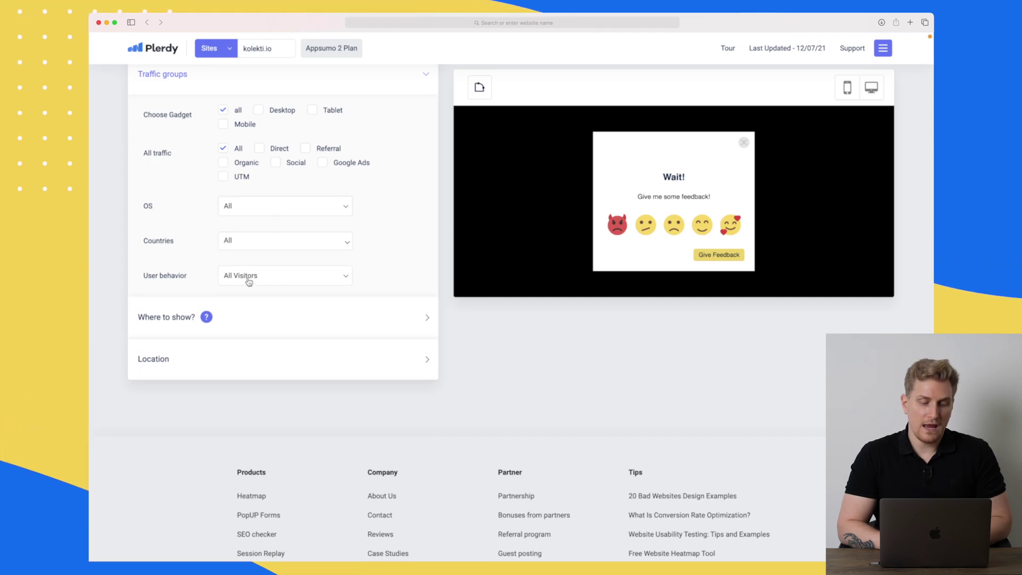
left_click(255, 320)
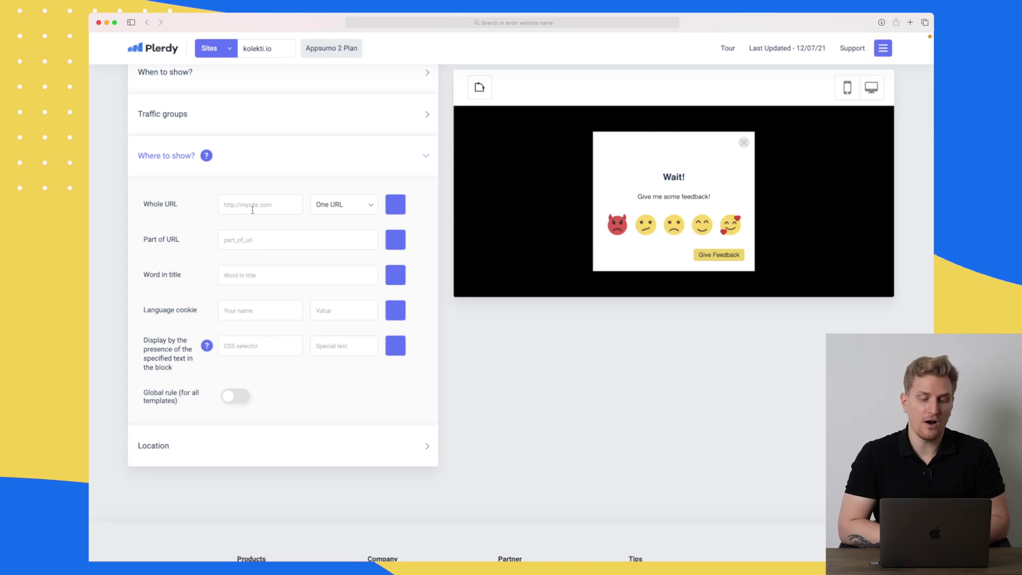
scroll(173, 325, "down", 2)
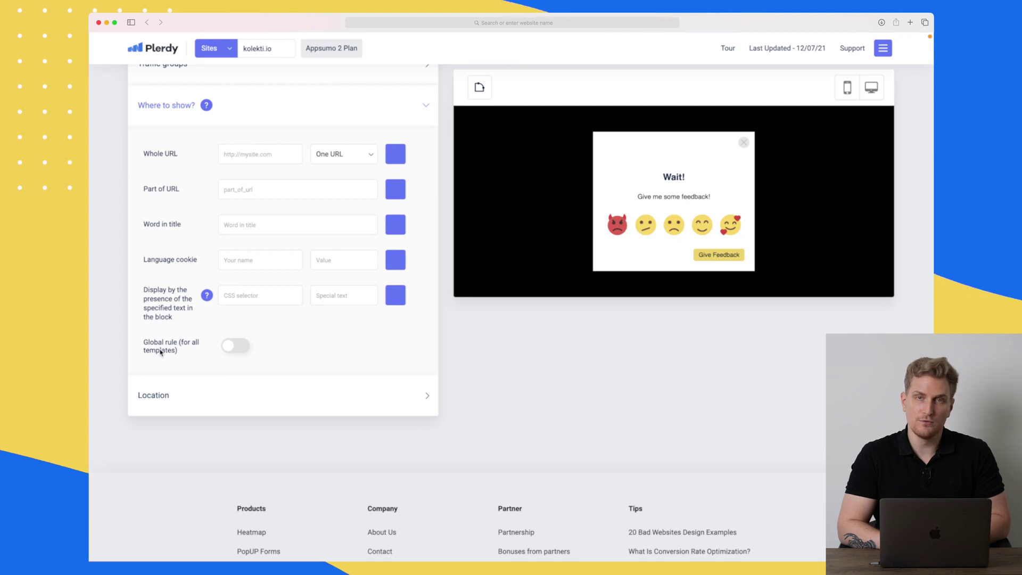
scroll(160, 352, "down", 1)
Step: Set the popup Location to the left-middle cell of the grid
left_click(168, 377)
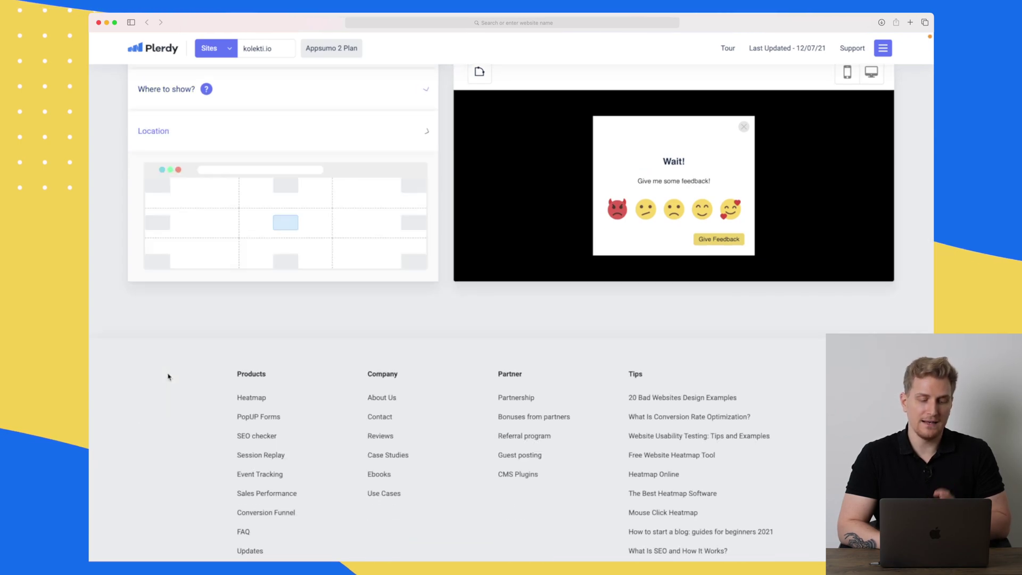
scroll(272, 294, "up", 2)
left_click(217, 262)
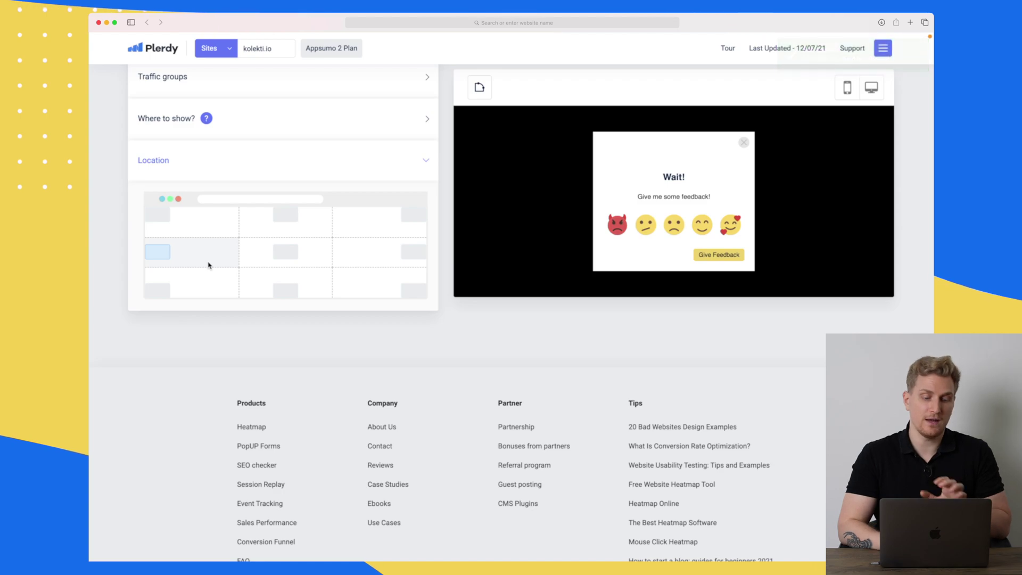
scroll(209, 265, "up", 5)
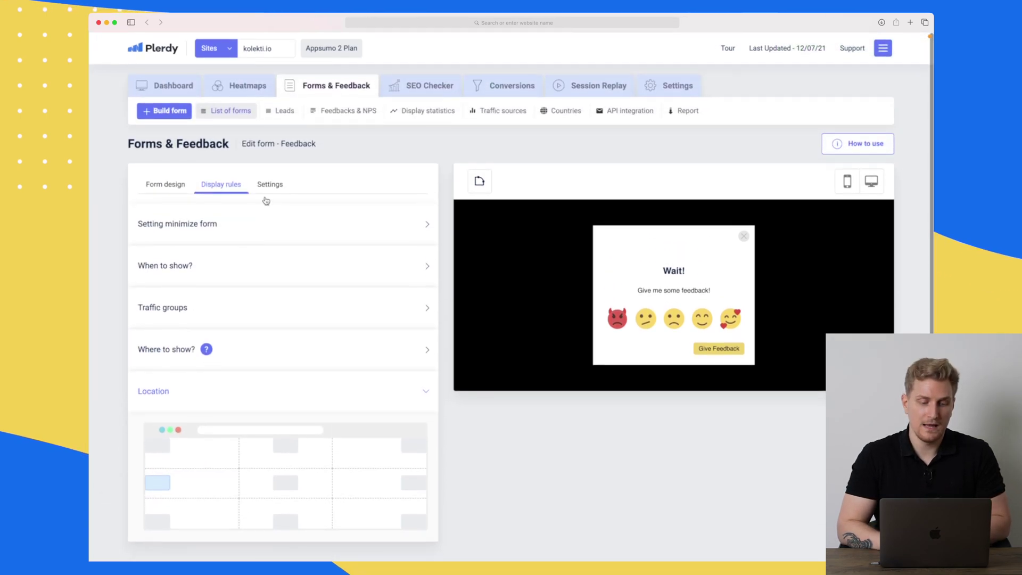
Step: Switch on Activate the form in the Feedback form's Settings tab
left_click(278, 184)
scroll(278, 186, "down", 1)
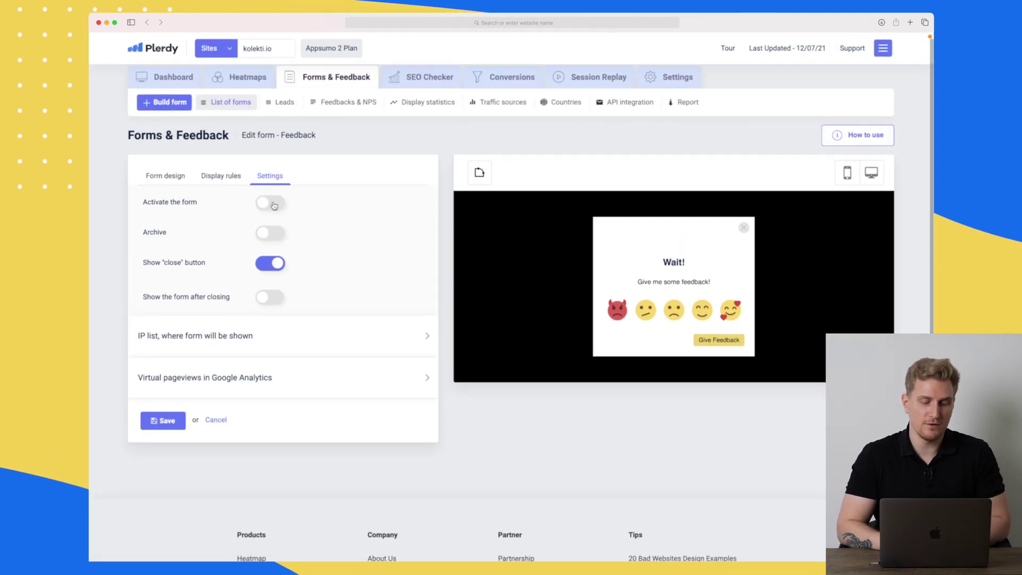
left_click(274, 204)
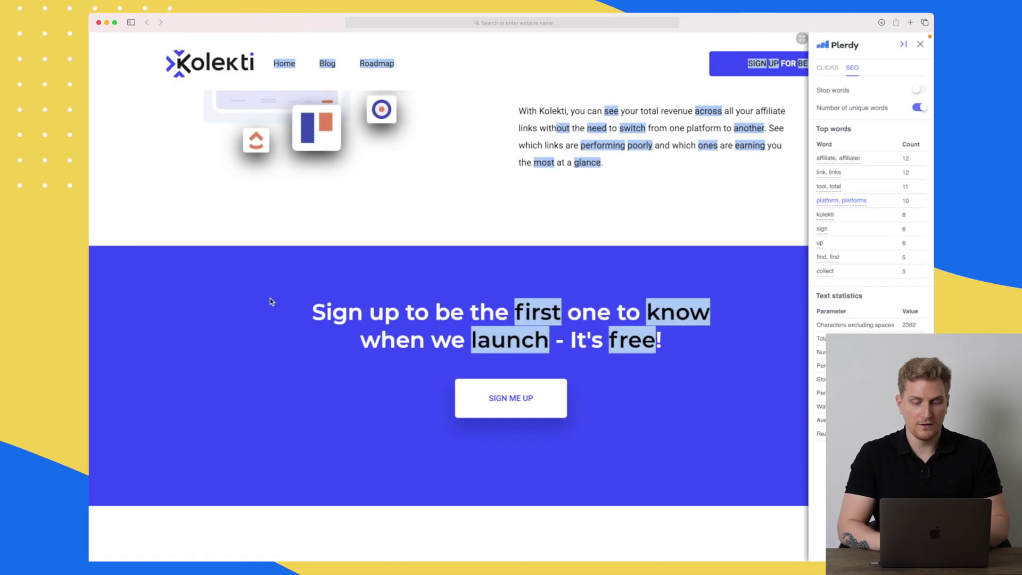
scroll(270, 302, "up", 10)
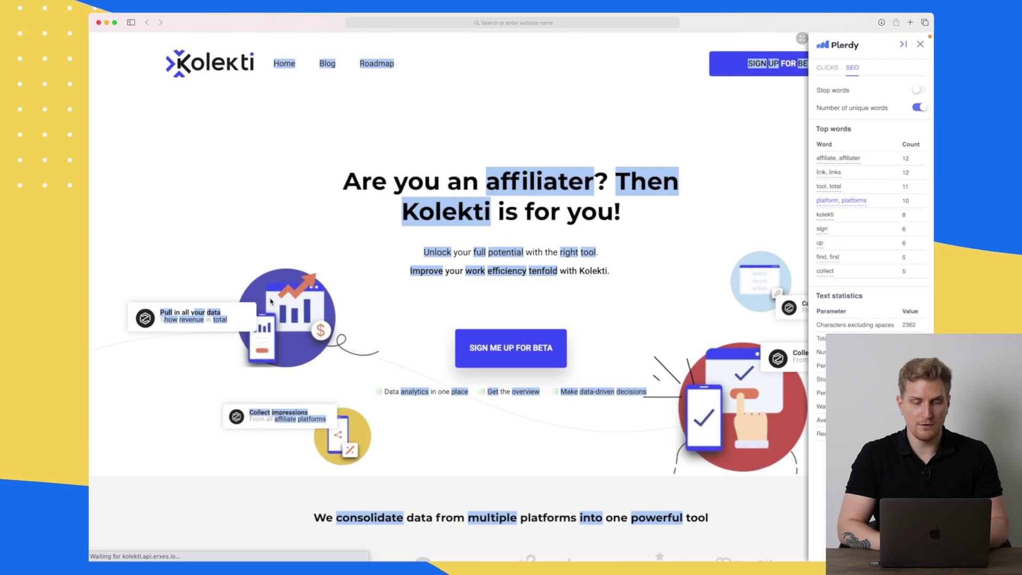
Step: On the live Kolekti page, submit a smiling-emoji rating with the comment 'This is great.'
key("super+r")
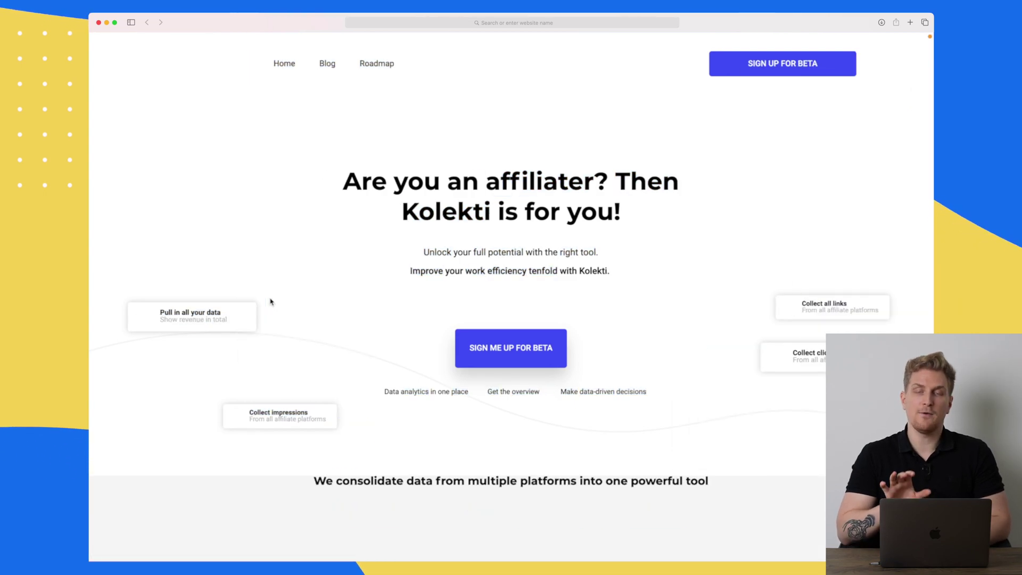
key("super+r")
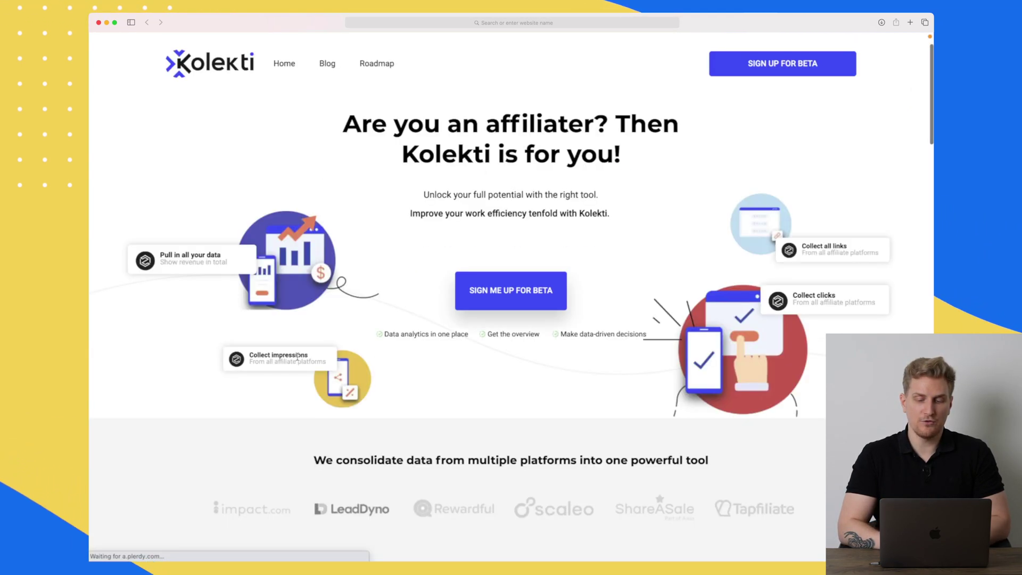
scroll(298, 361, "down", 6)
scroll(298, 361, "down", 3)
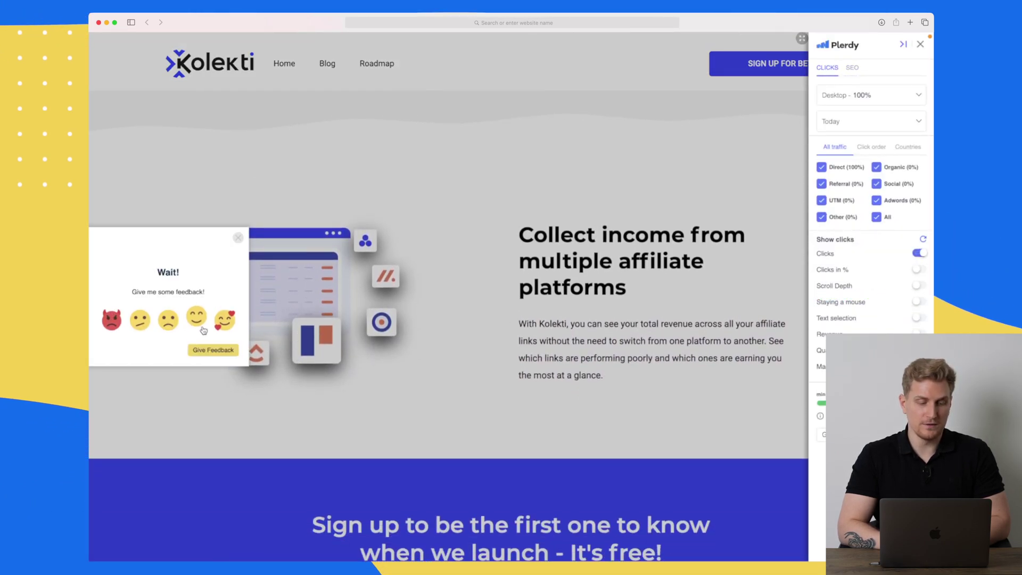
left_click(193, 324)
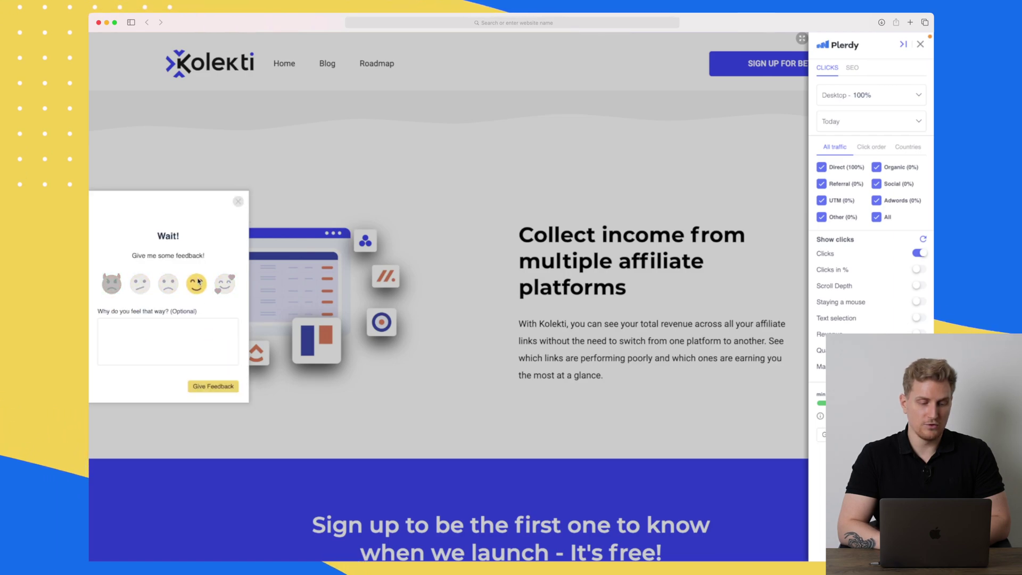
left_click(172, 329)
type("This is great.")
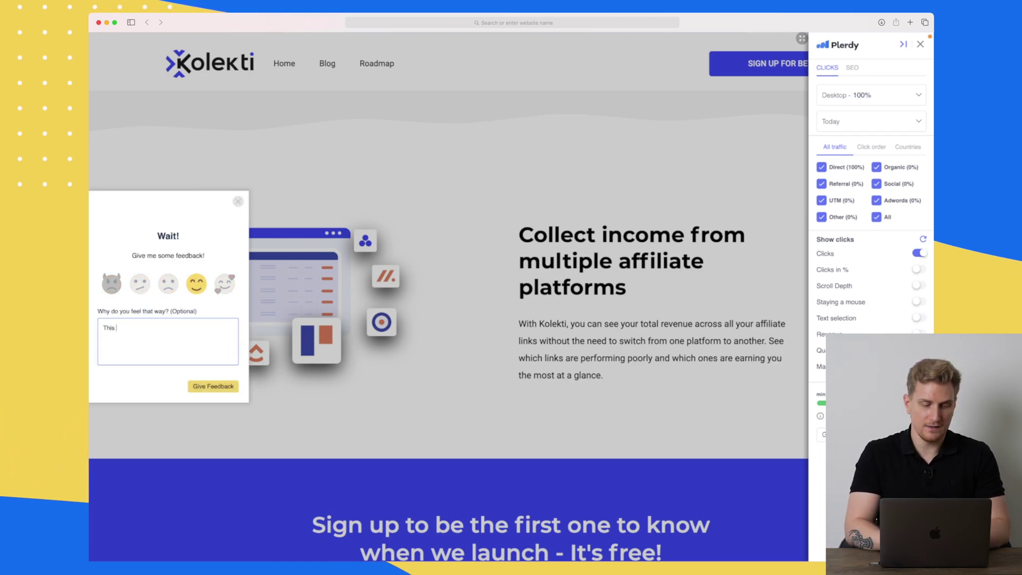
left_click(214, 387)
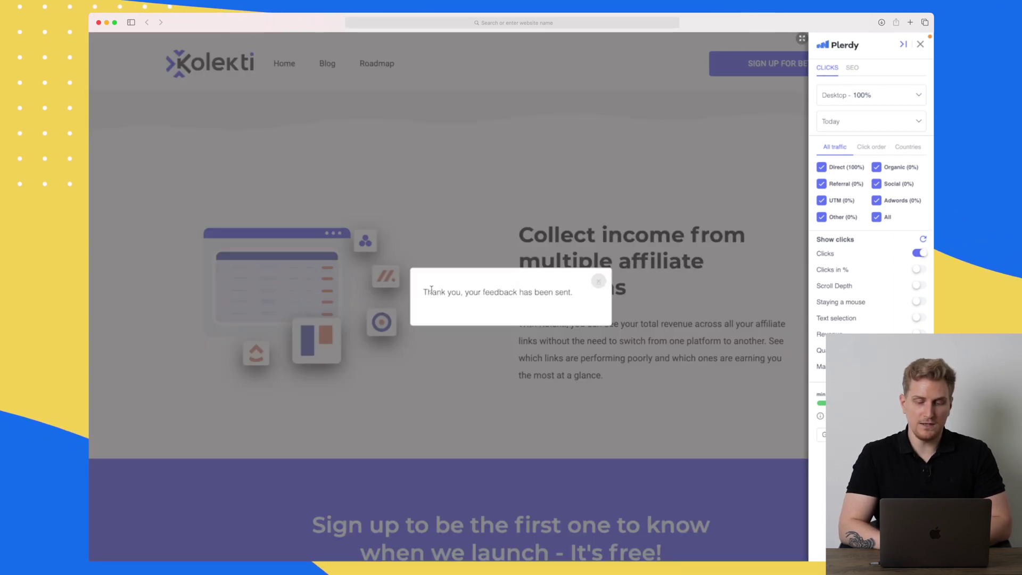
Step: Dismiss the thank-you message, reload Kolekti and return to the Plerdy form editor
left_click(600, 282)
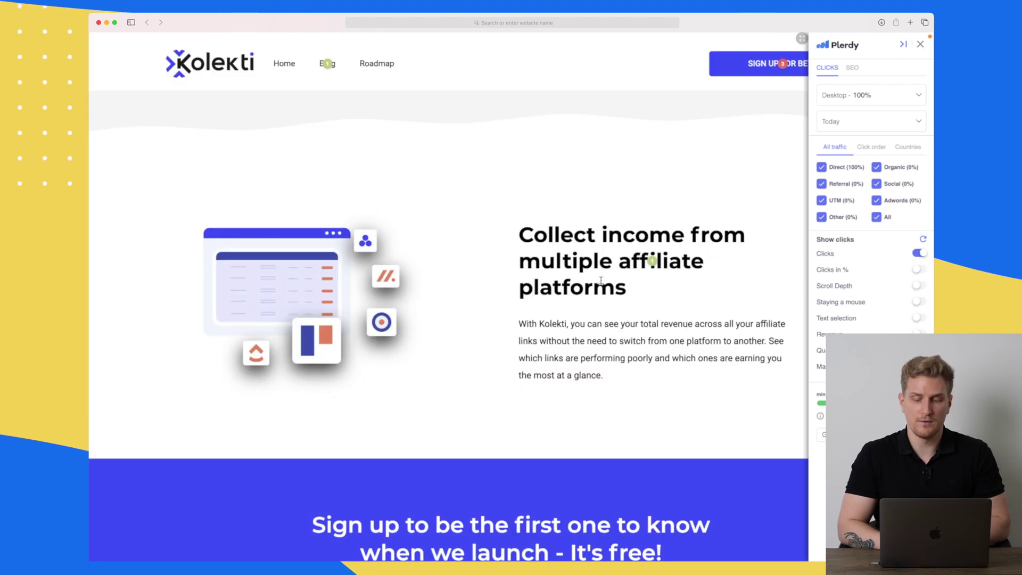
key("super+r")
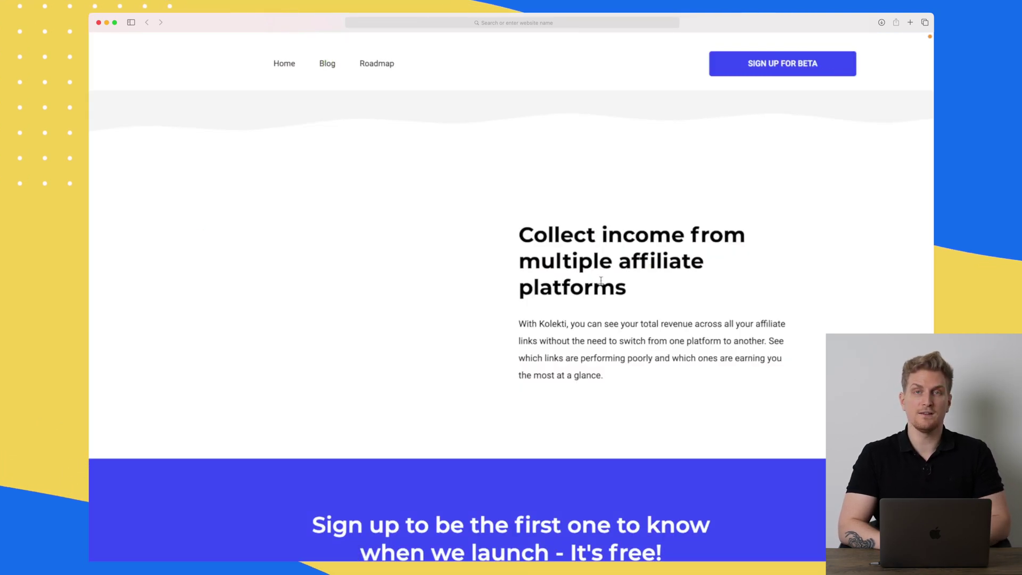
scroll(601, 281, "up", 10)
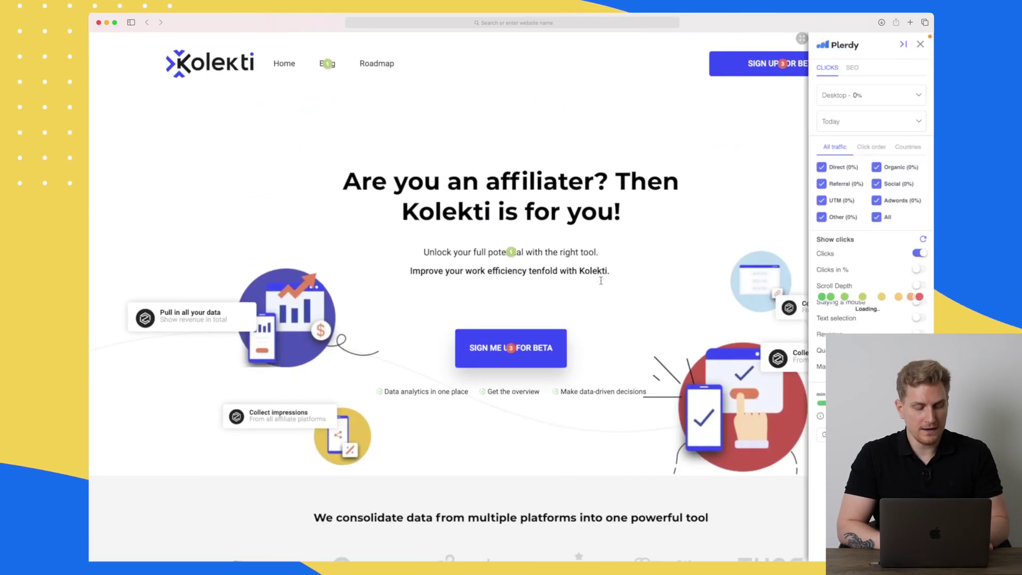
key("ctrl+Tab")
scroll(426, 176, "up", 1)
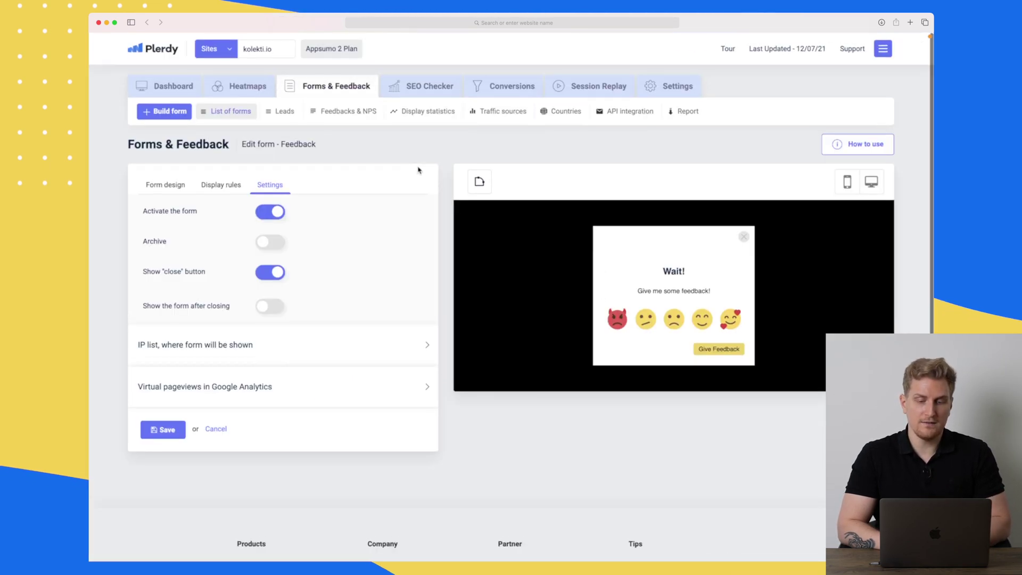
Step: Review the Leads' Feedbacks & NPS data showing one 'Somewhat satisfied' vote, 'This is great.'
left_click(284, 112)
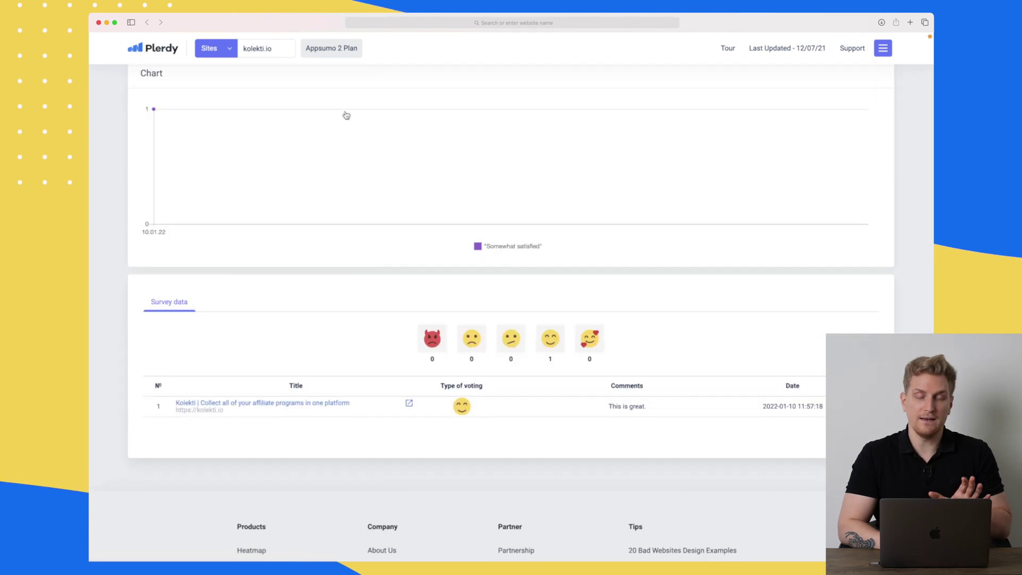
scroll(302, 214, "down", 2)
scroll(304, 221, "down", 1)
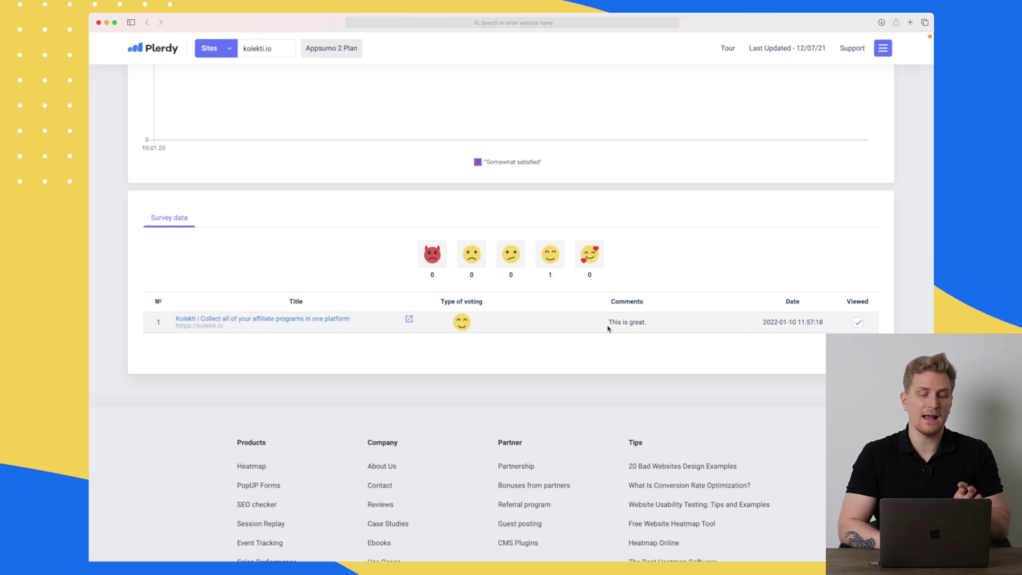
scroll(608, 328, "up", 5)
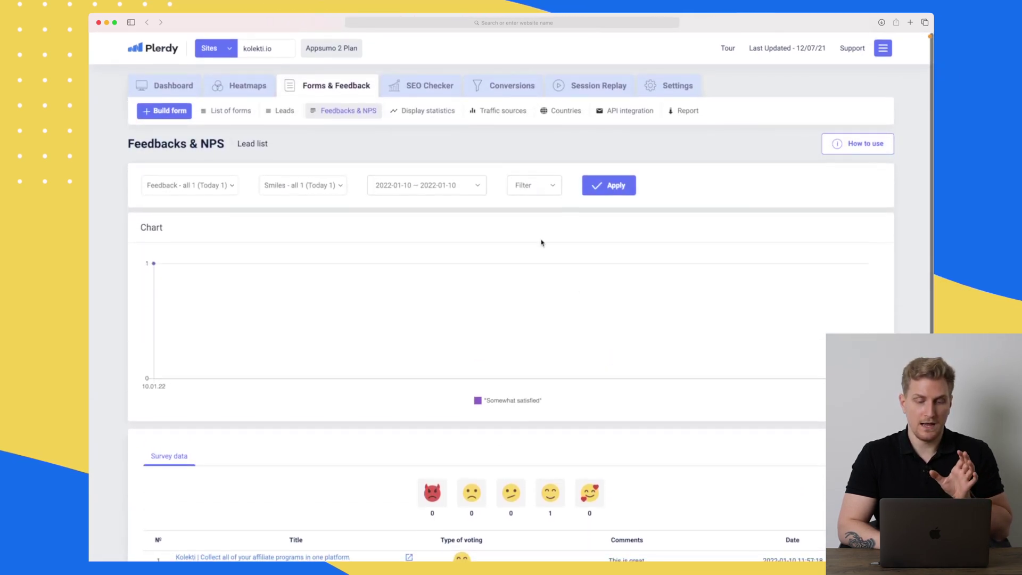
Step: View display statistics and traffic sources, then the MailChimp API integration settings
left_click(431, 114)
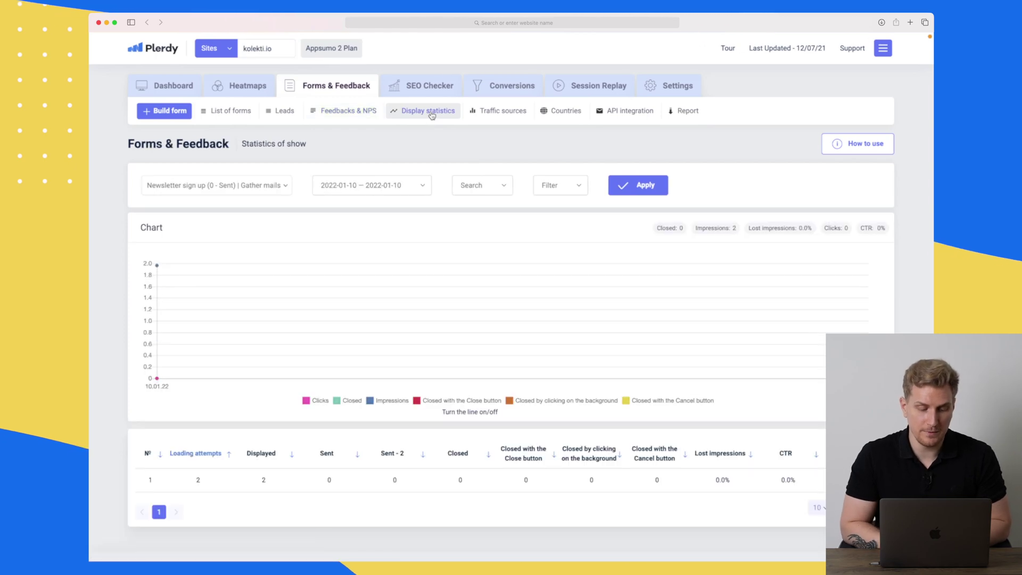
scroll(431, 114, "down", 2)
scroll(477, 141, "up", 2)
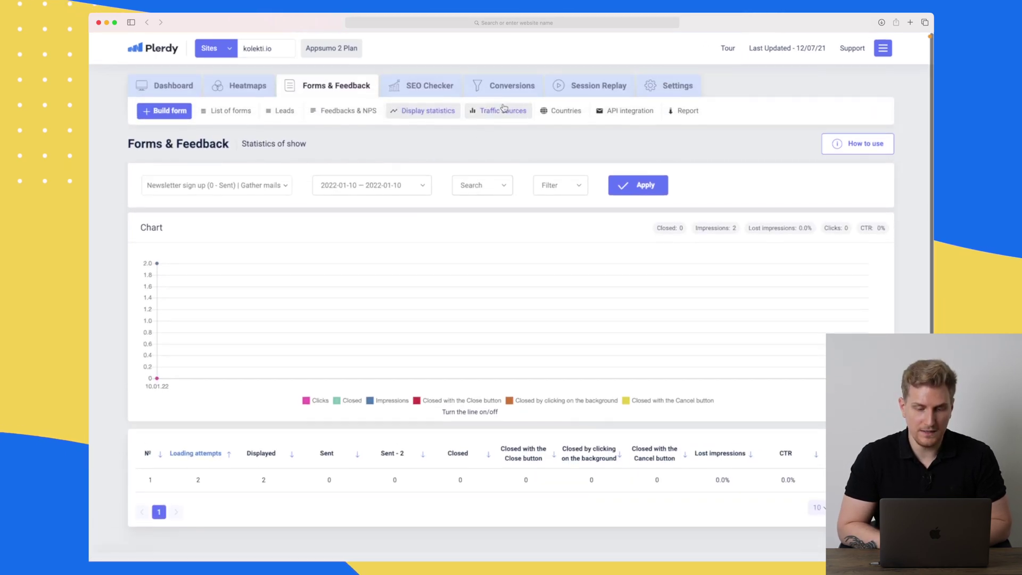
left_click(504, 109)
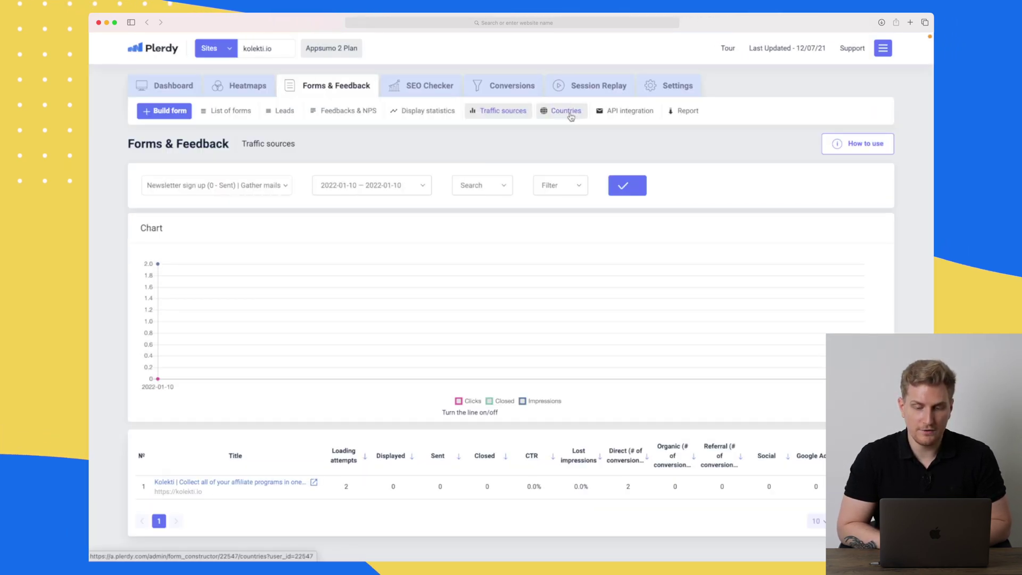
left_click(607, 111)
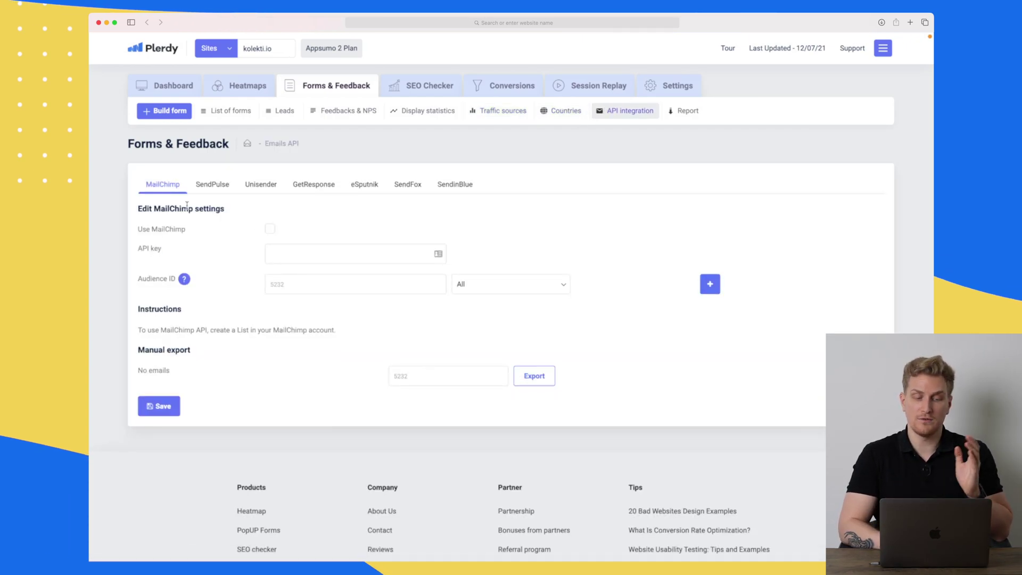
Step: View the SendPulse integration settings, then the SEO Checker's page analysis
left_click(223, 190)
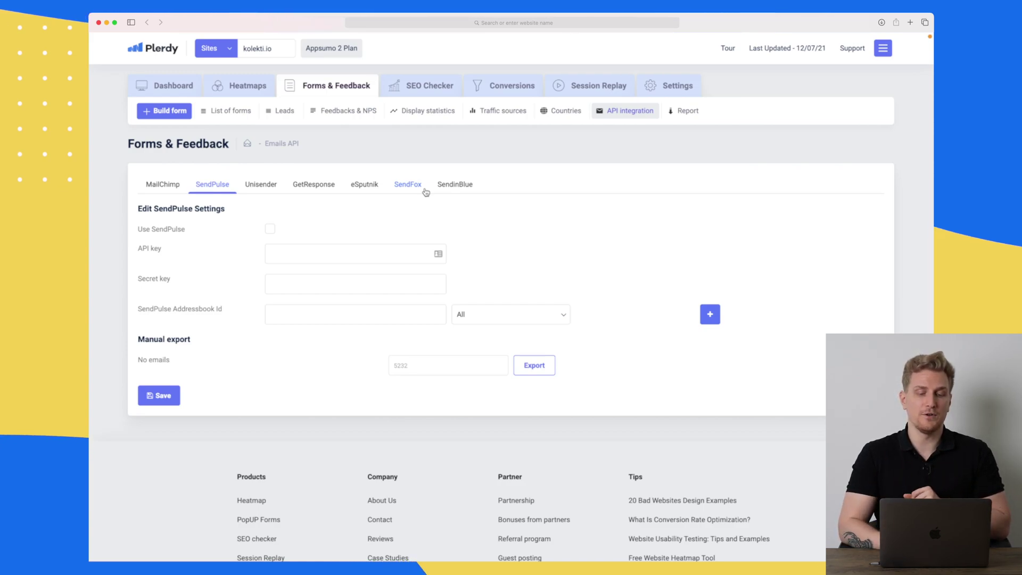
left_click(429, 86)
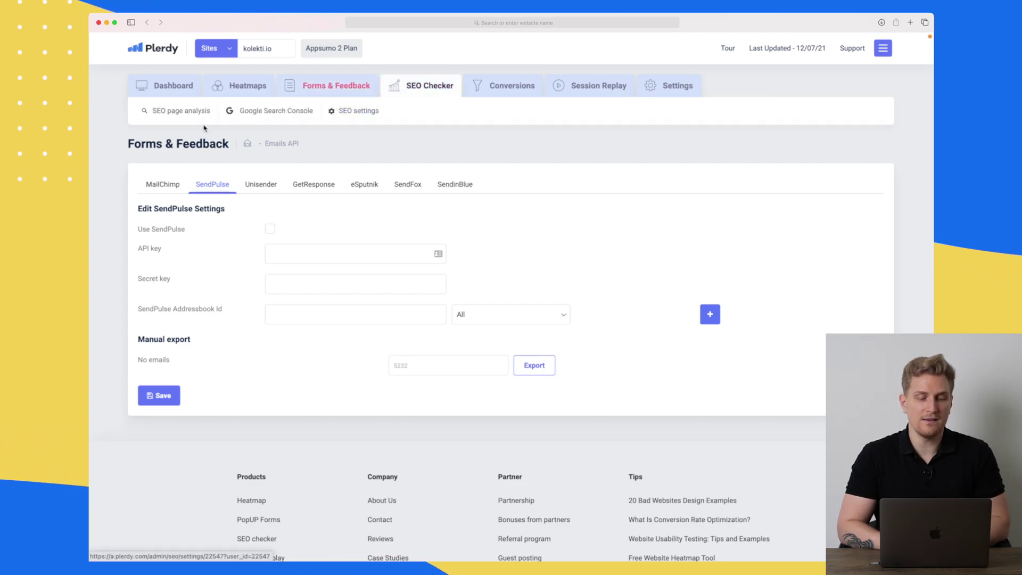
left_click(187, 116)
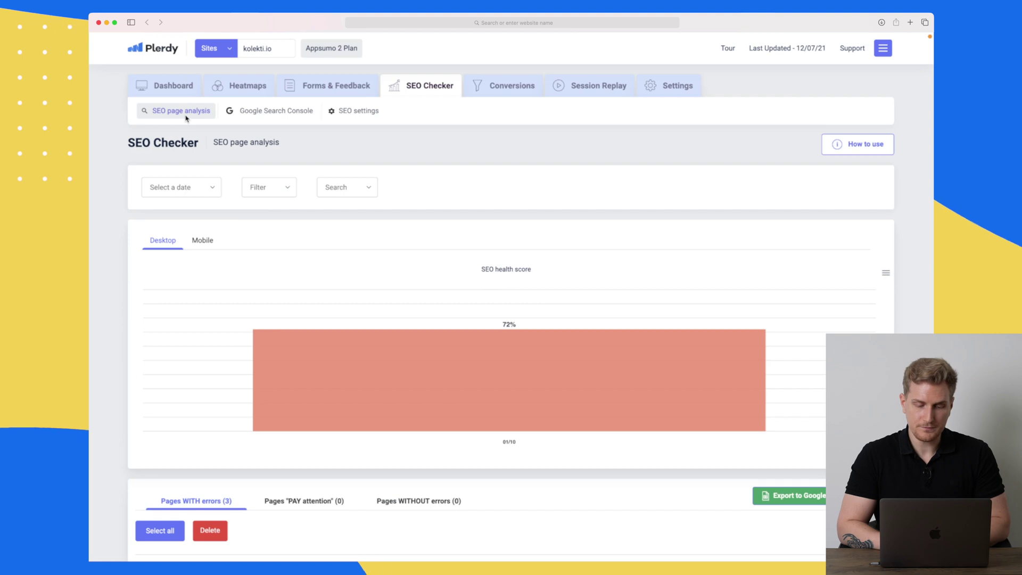
Step: Recheck the kolekti.io homepage in Pages with errors and open its SEO-audit report
scroll(186, 117, "down", 5)
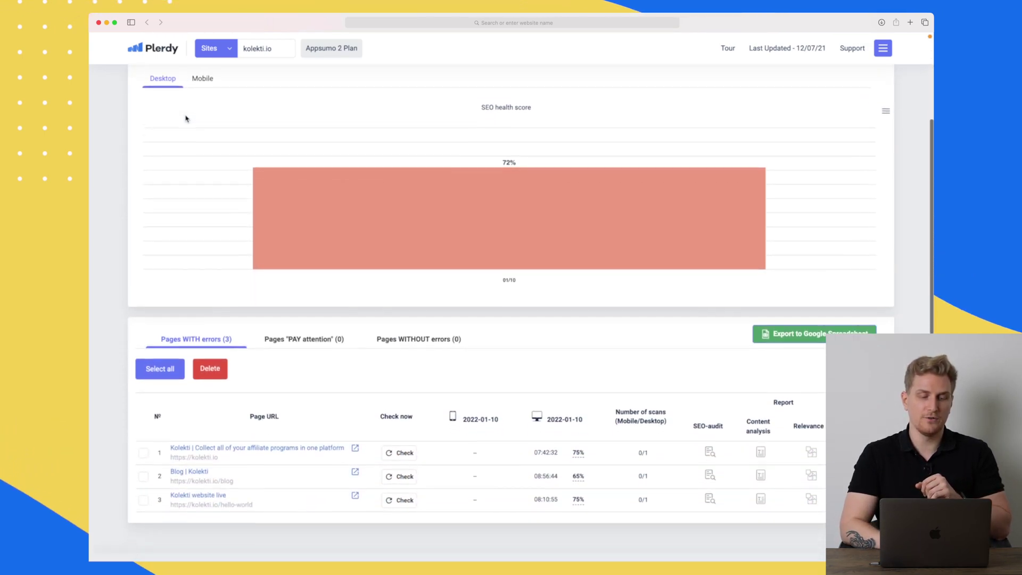
scroll(186, 118, "down", 3)
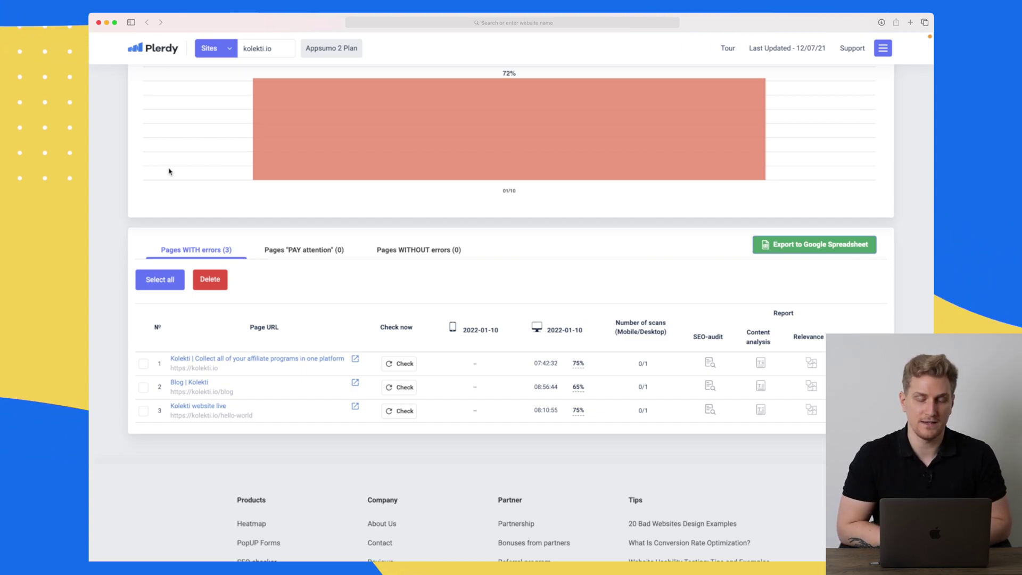
scroll(169, 172, "down", 2)
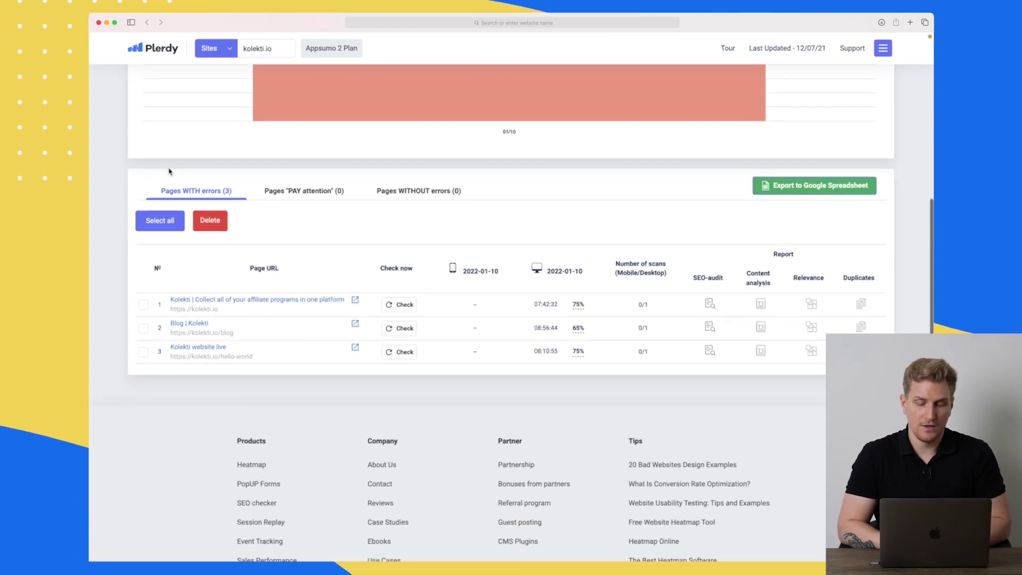
left_click(399, 305)
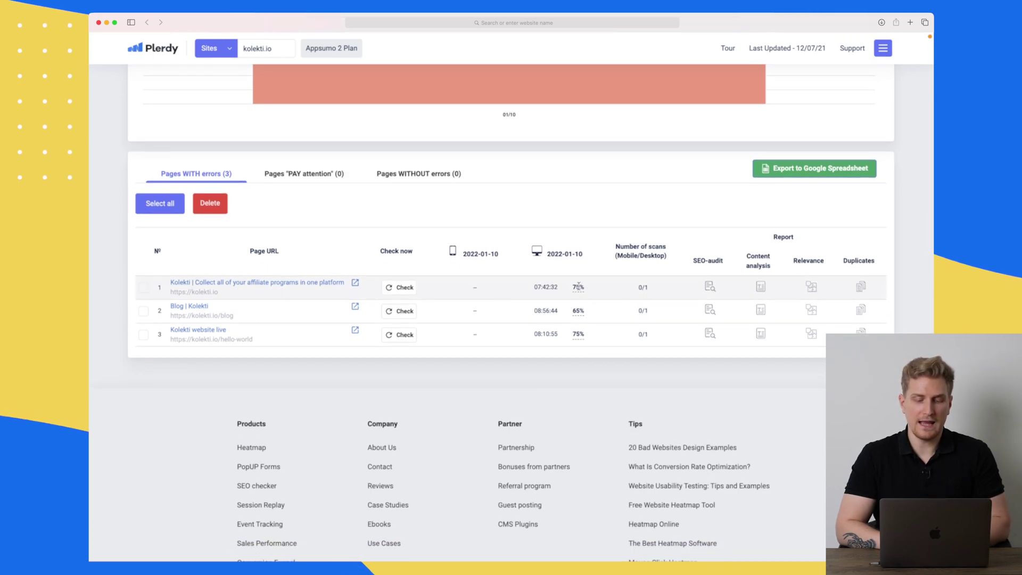
left_click(709, 288)
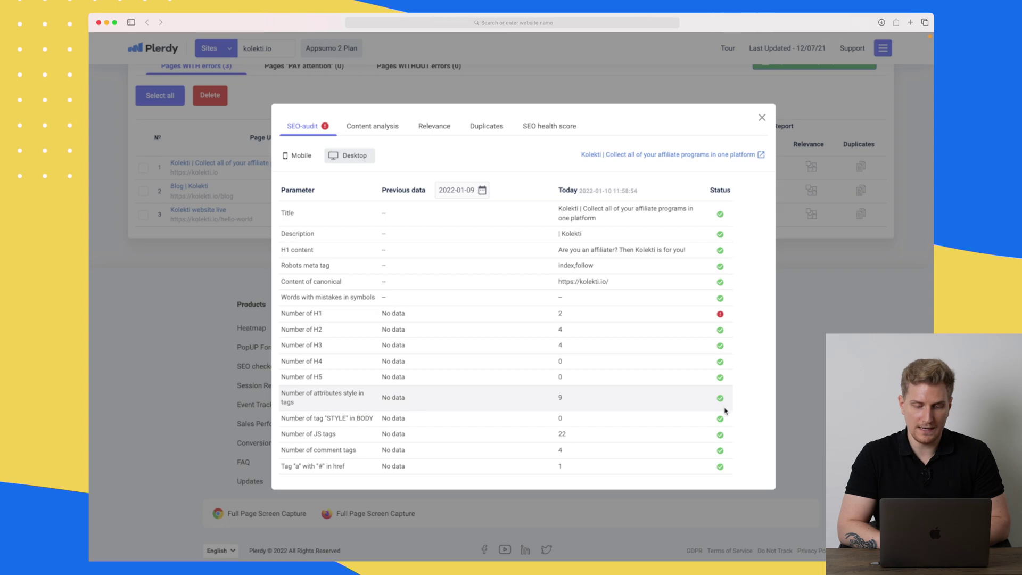
Step: Review the homepage content analysis: 391 words, 130 unique, with affiliate the top word
left_click(367, 125)
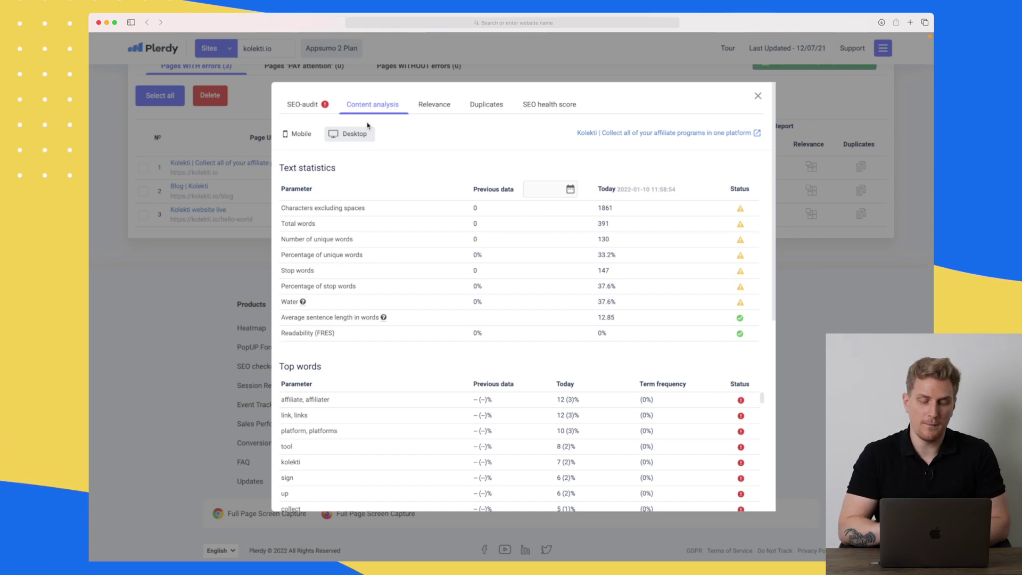
scroll(486, 325, "down", 2)
scroll(486, 325, "up", 2)
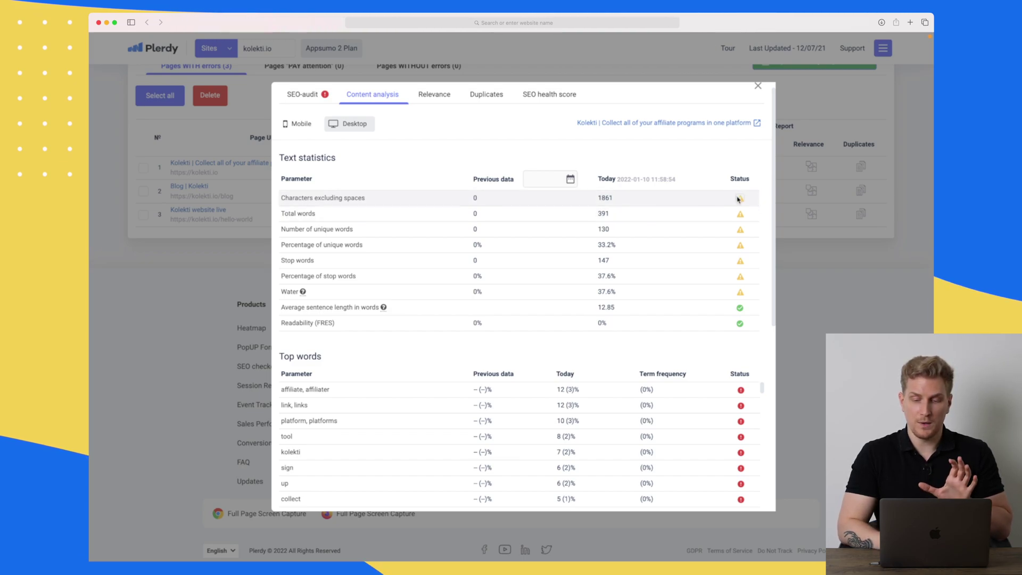
scroll(740, 202, "down", 5)
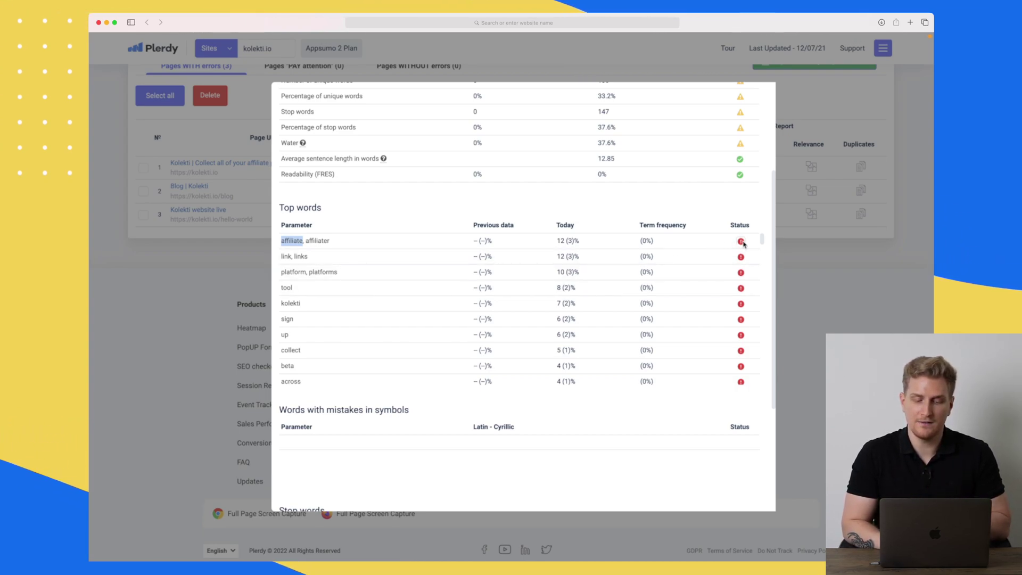
scroll(744, 244, "up", 5)
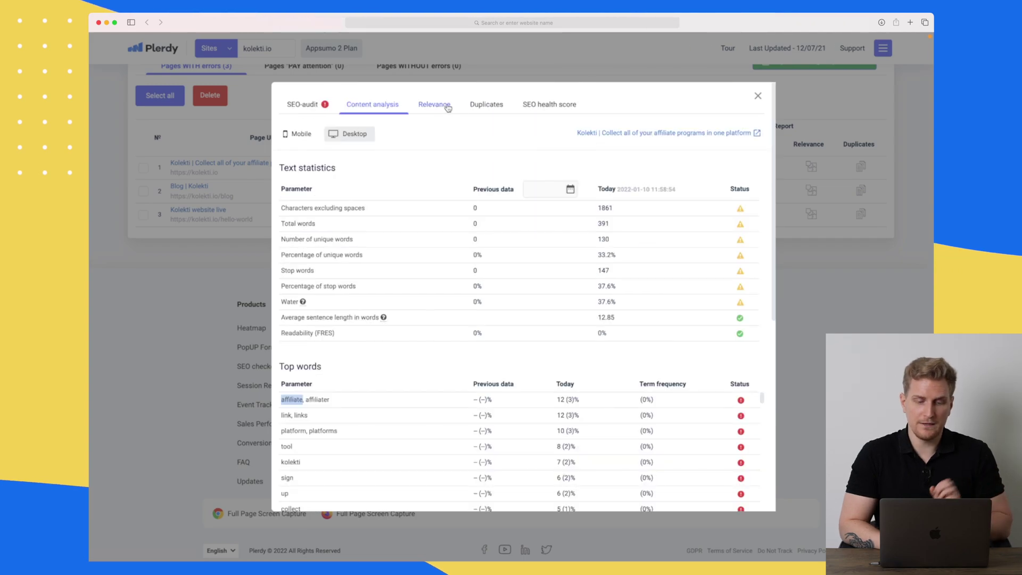
Step: Review the homepage keyword relevance rows, then the Duplicates and SEO health score checks
left_click(434, 103)
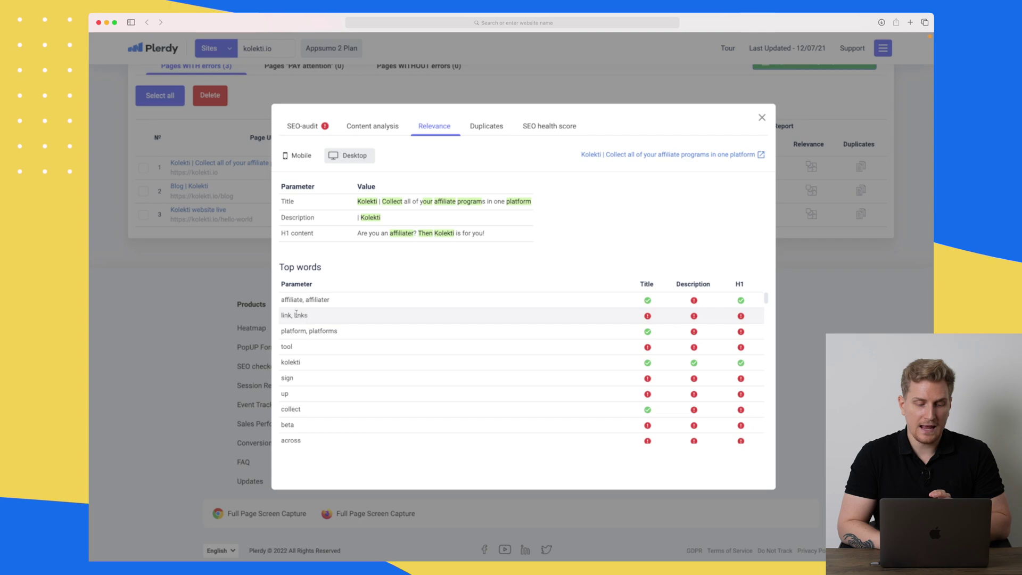
mouse_move(281, 316)
left_mouse_down()
mouse_move(315, 318)
mouse_move(280, 331)
left_mouse_up()
double_click(290, 361)
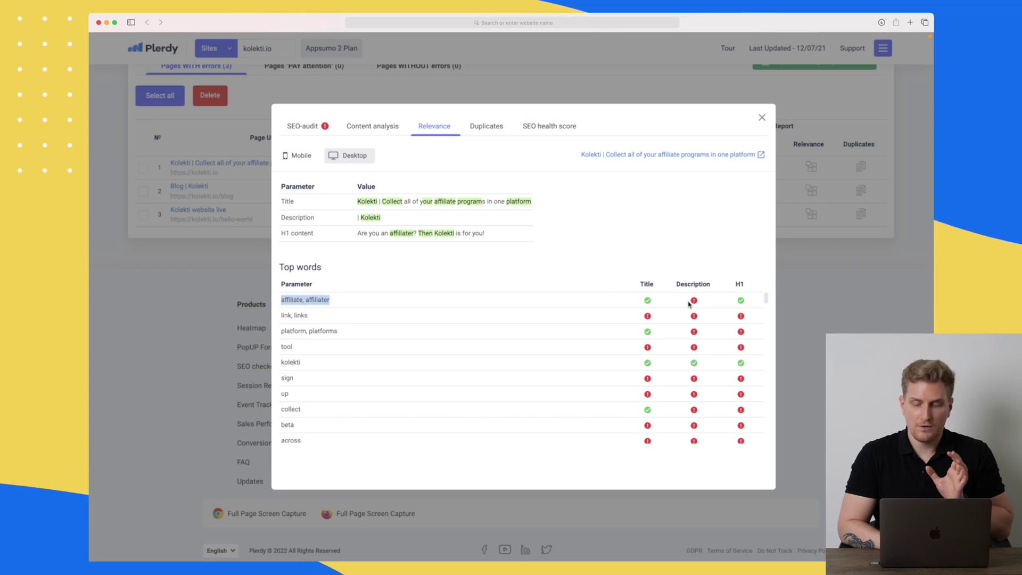
left_click_drag(532, 202, 379, 201)
triple_click(382, 217)
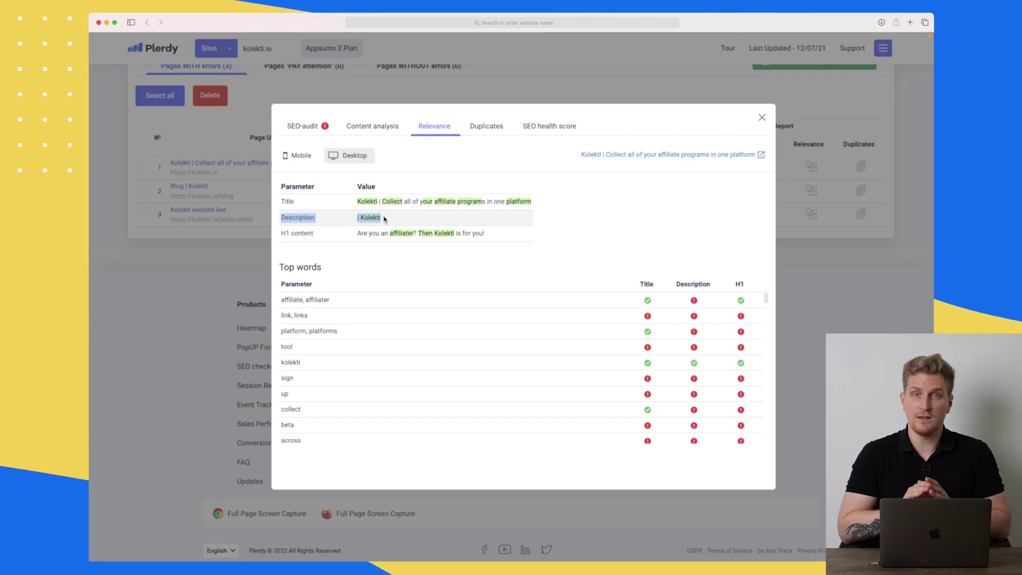
left_click(491, 127)
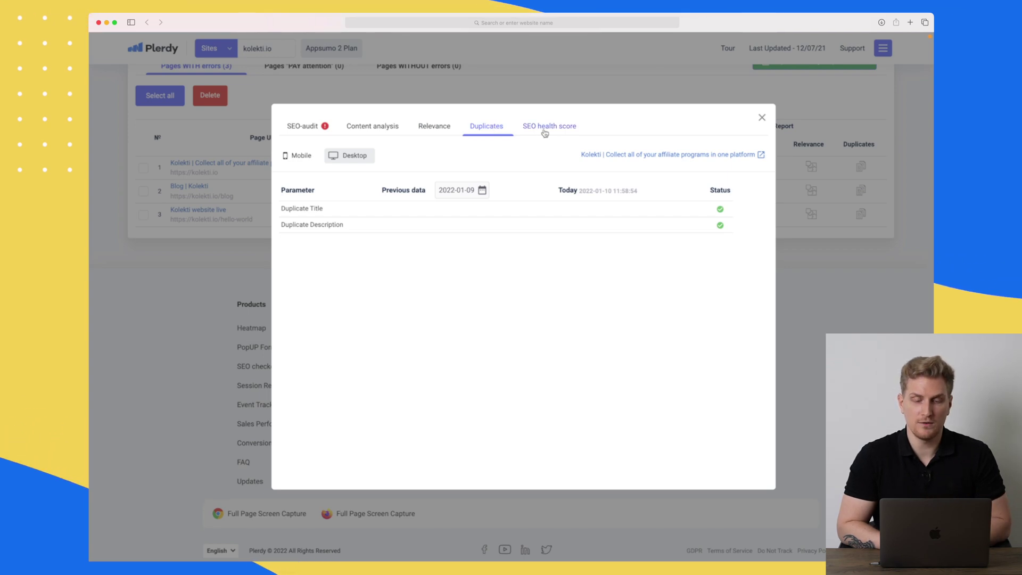
left_click(570, 130)
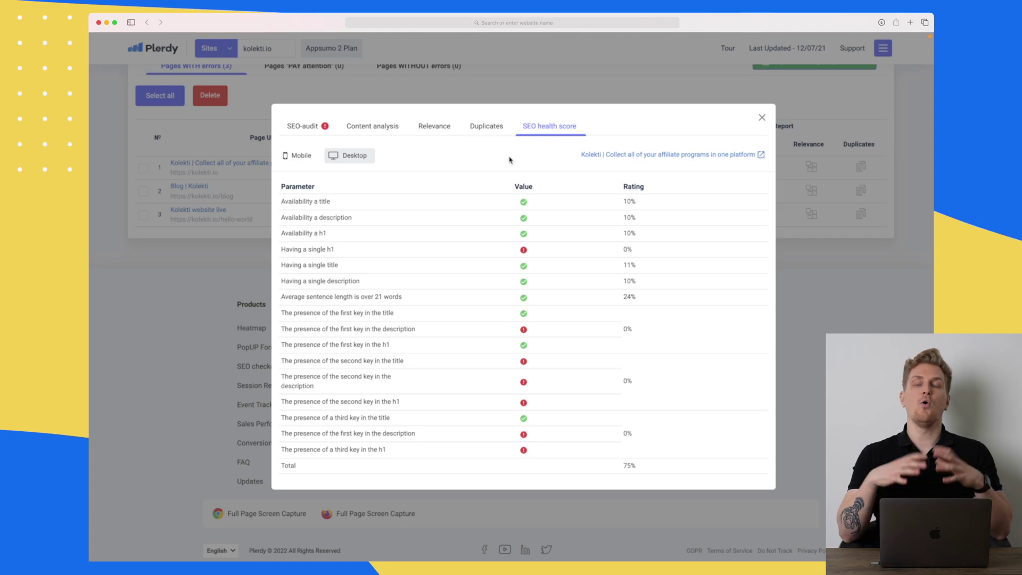
Step: Close the SEO health score and home page Duplicates reports, returning to the 72% page analysis
scroll(506, 176, "down", 1)
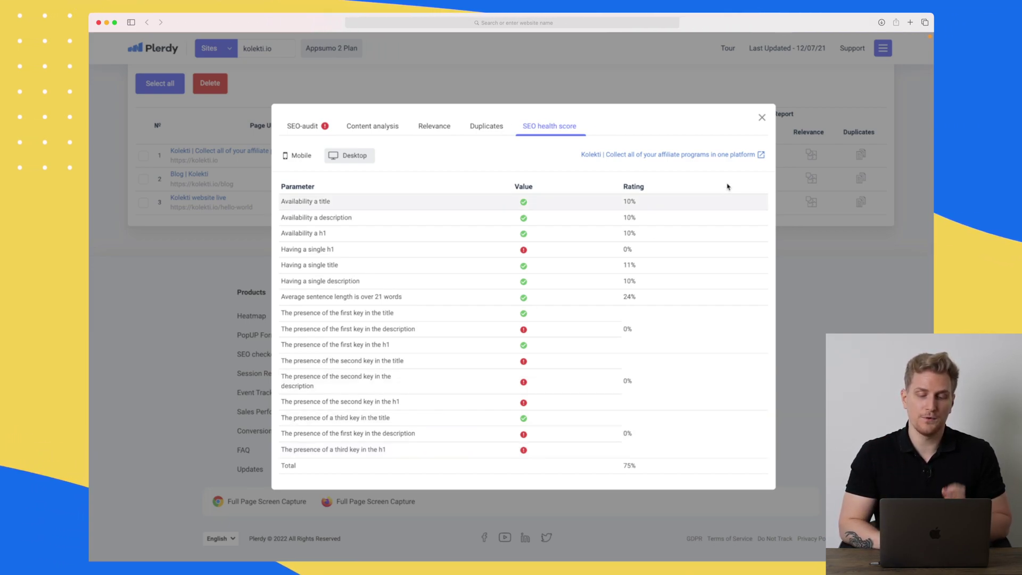
left_click(762, 119)
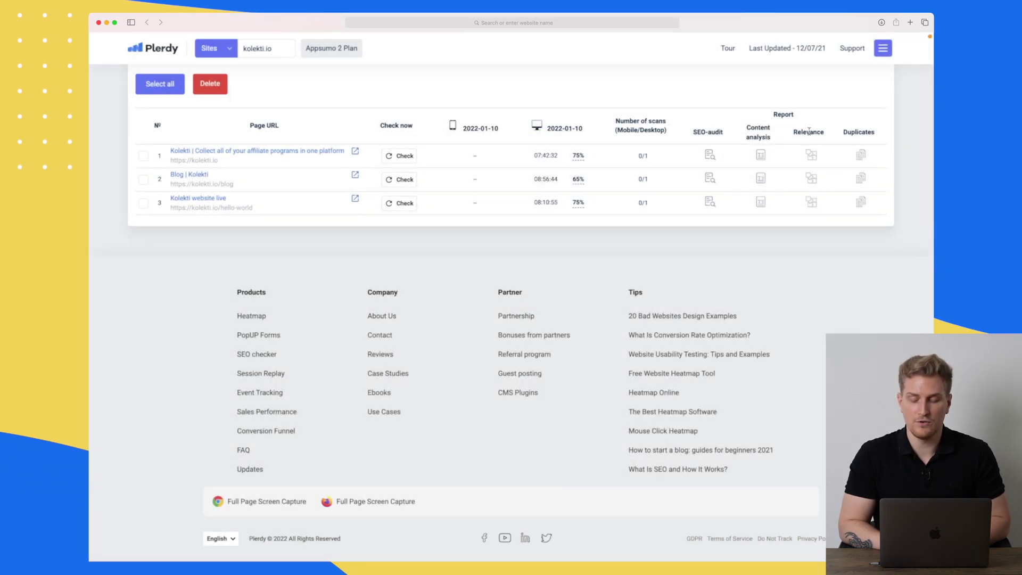
left_click(859, 154)
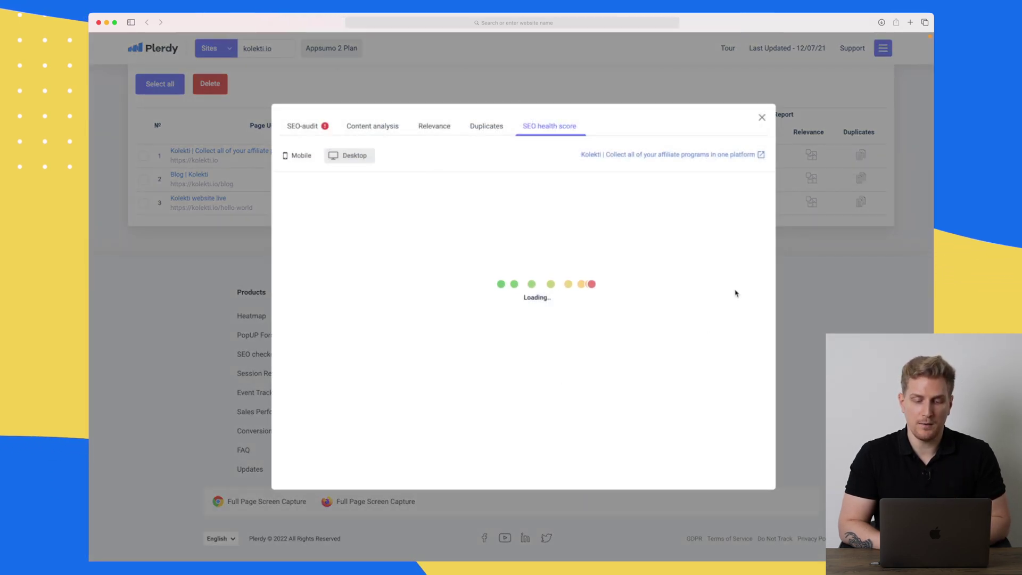
left_click(762, 117)
scroll(358, 251, "up", 10)
scroll(357, 252, "down", 1)
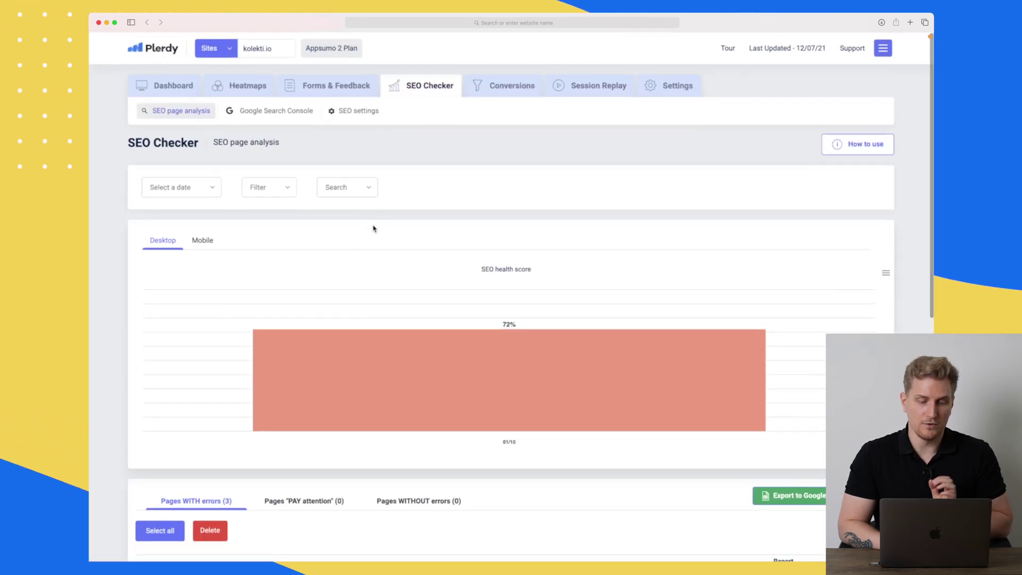
Step: Browse kolekti.io's Google Search Console data, showing all-zero totals and a sync error
left_click(271, 111)
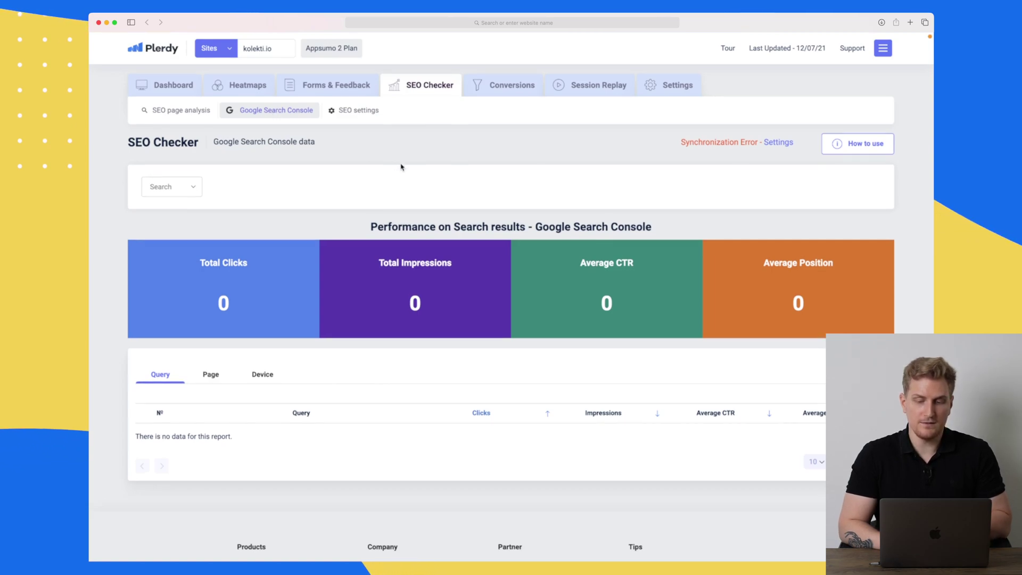
scroll(401, 164, "down", 1)
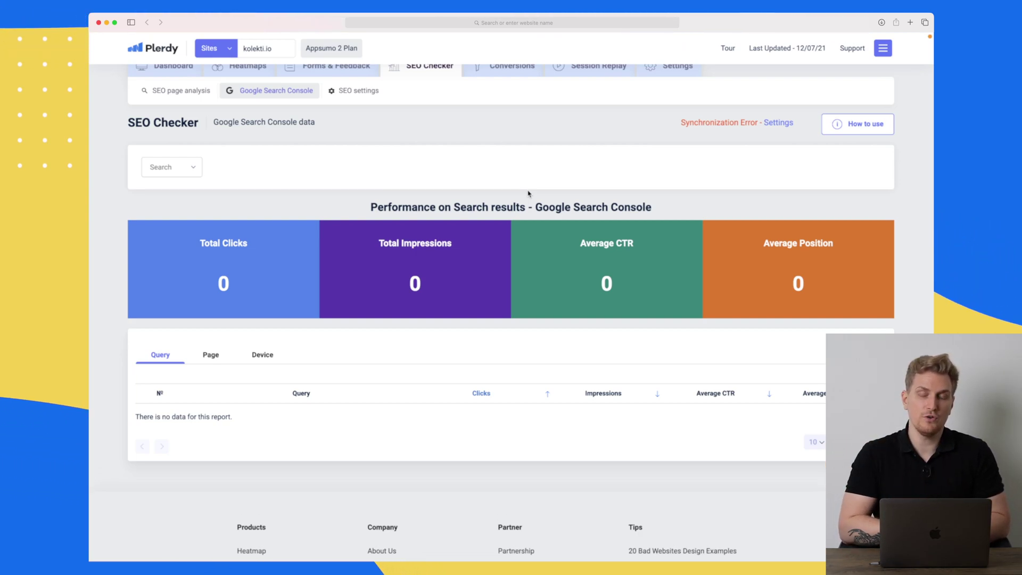
scroll(529, 193, "down", 1)
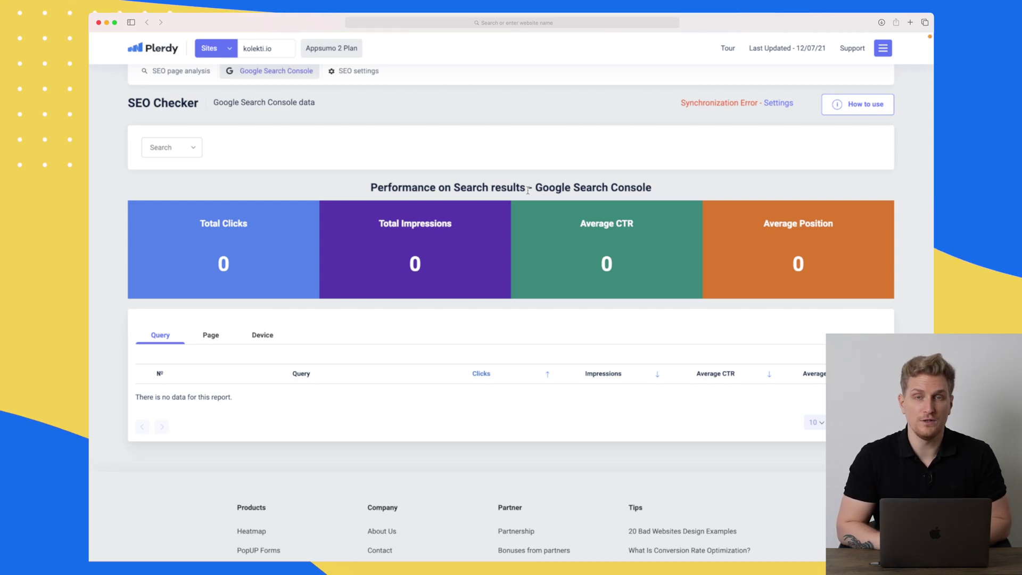
scroll(529, 191, "up", 2)
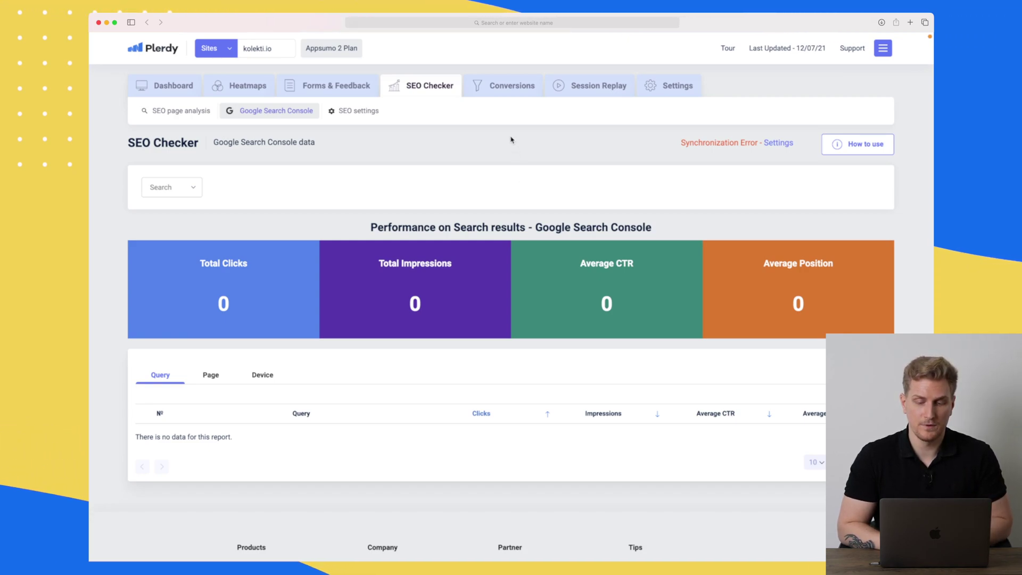
mouse_move(504, 91)
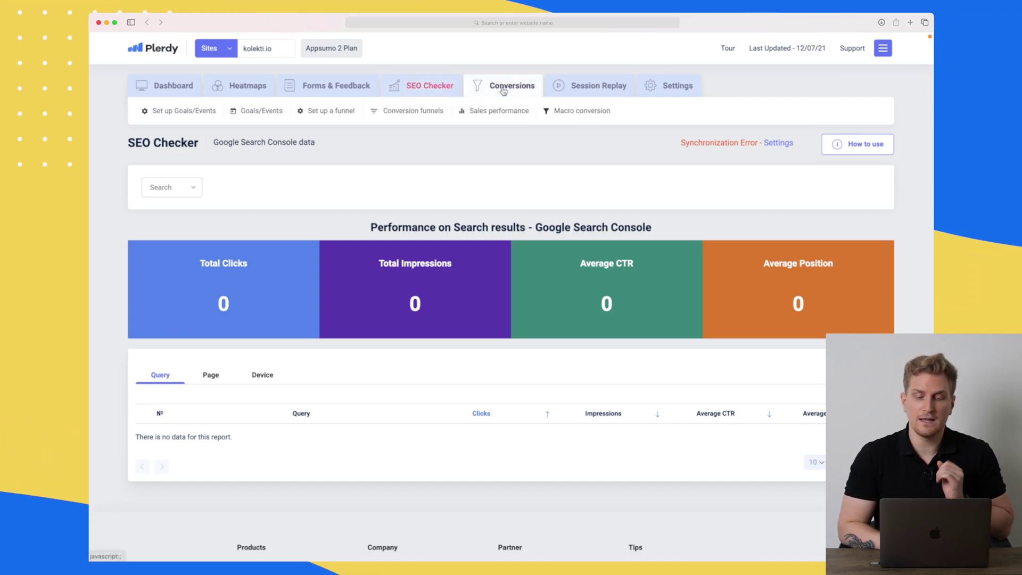
left_click(195, 112)
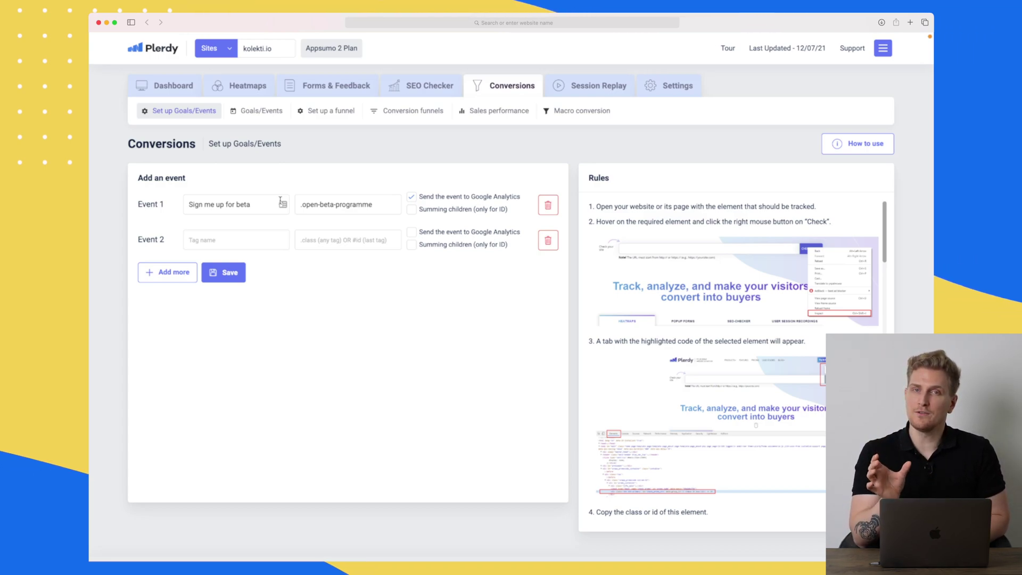
Step: Compare Event 1 'Sign me up for beta' with the live Kolekti website
scroll(281, 200, "down", 1)
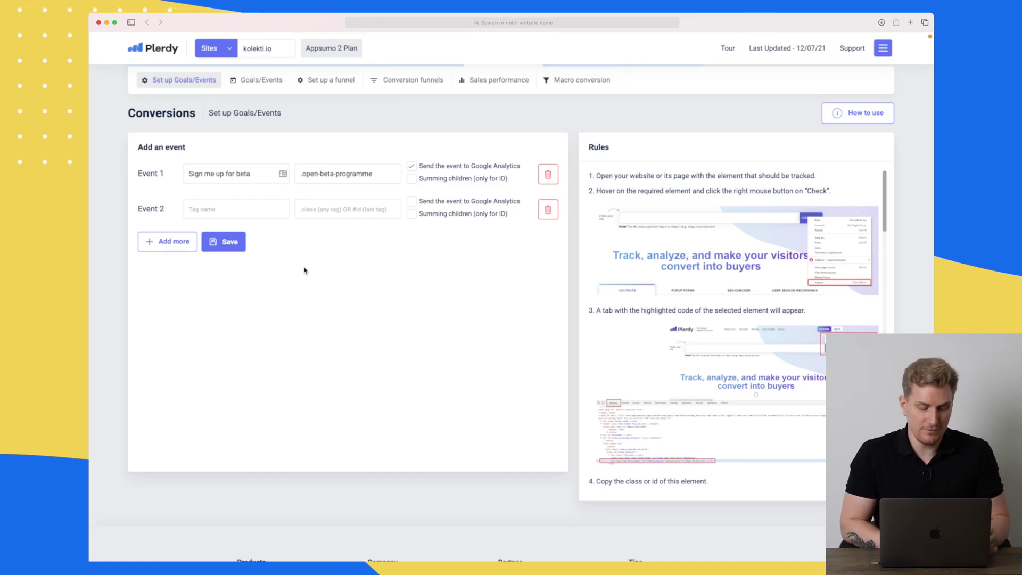
key("ctrl+Tab")
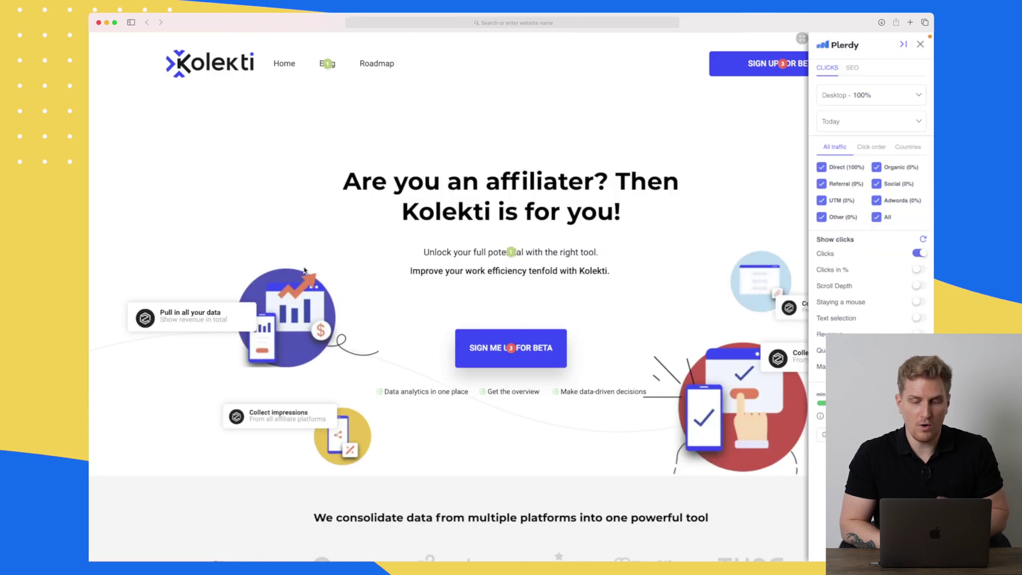
scroll(558, 294, "down", 2)
scroll(512, 292, "down", 2)
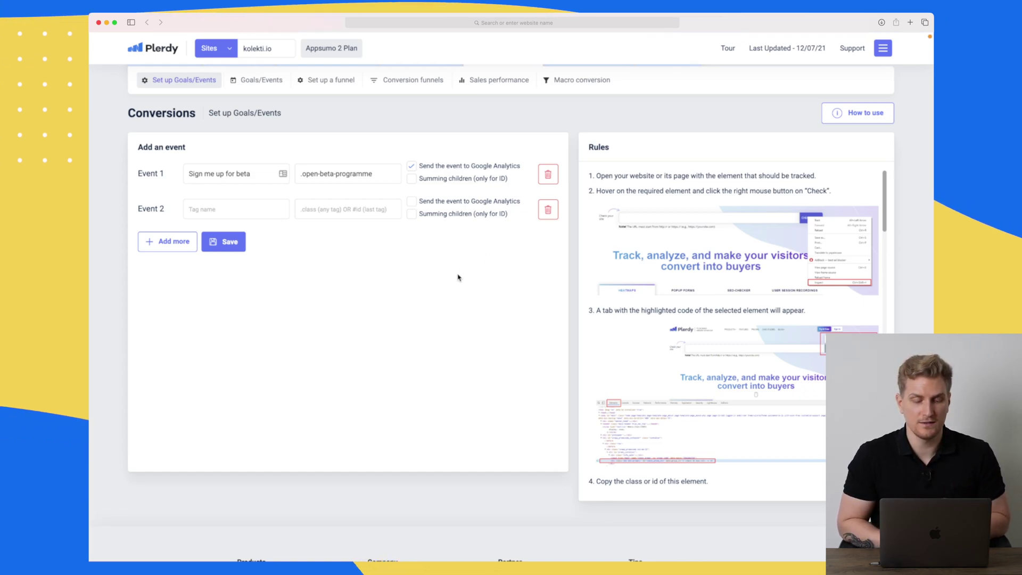
Step: Check the .open-beta-programme class, then view its click report (13, 6, 2 clicks)
left_click(388, 176)
left_click_drag(389, 177, 178, 175)
left_click(380, 256)
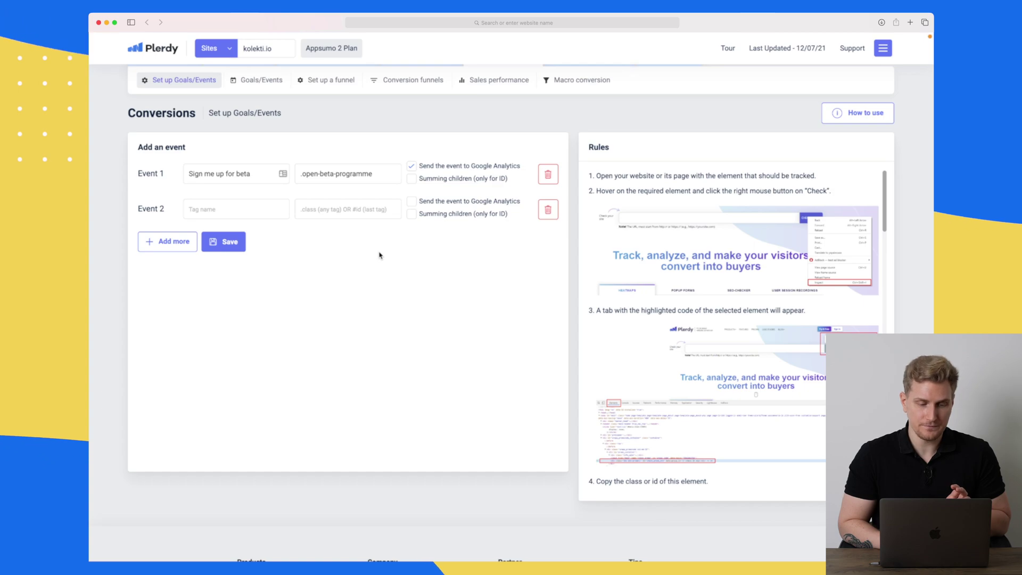
left_click(274, 85)
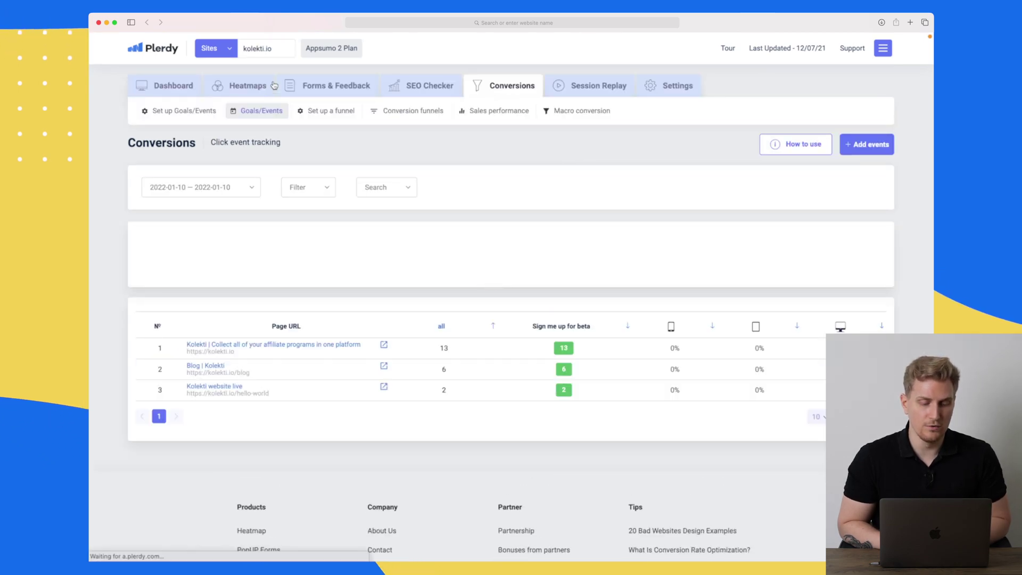
Step: Look over the Total clicks chart, then bring up the Set up a funnel form
scroll(424, 272, "down", 3)
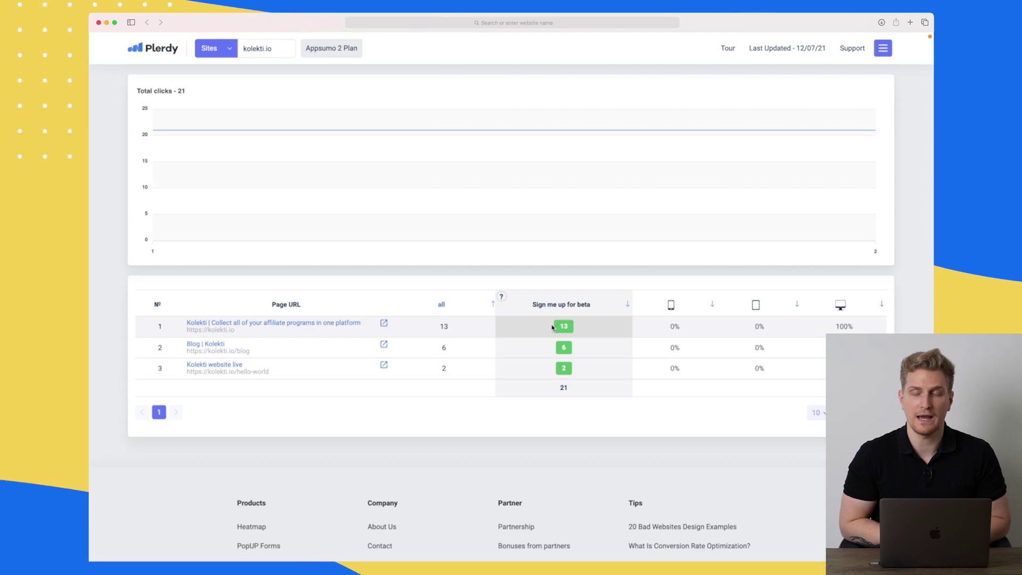
scroll(553, 327, "up", 3)
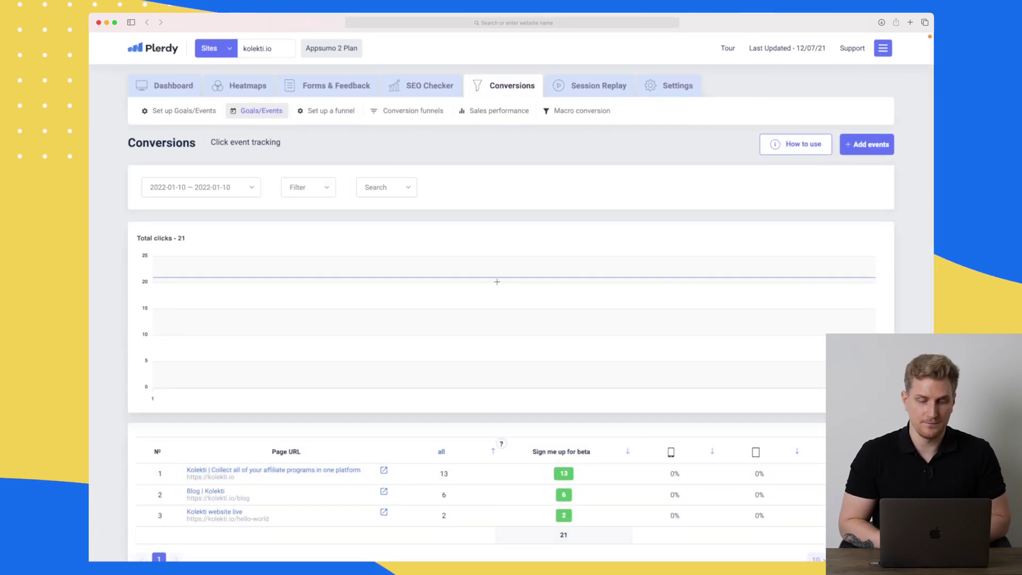
left_click(341, 113)
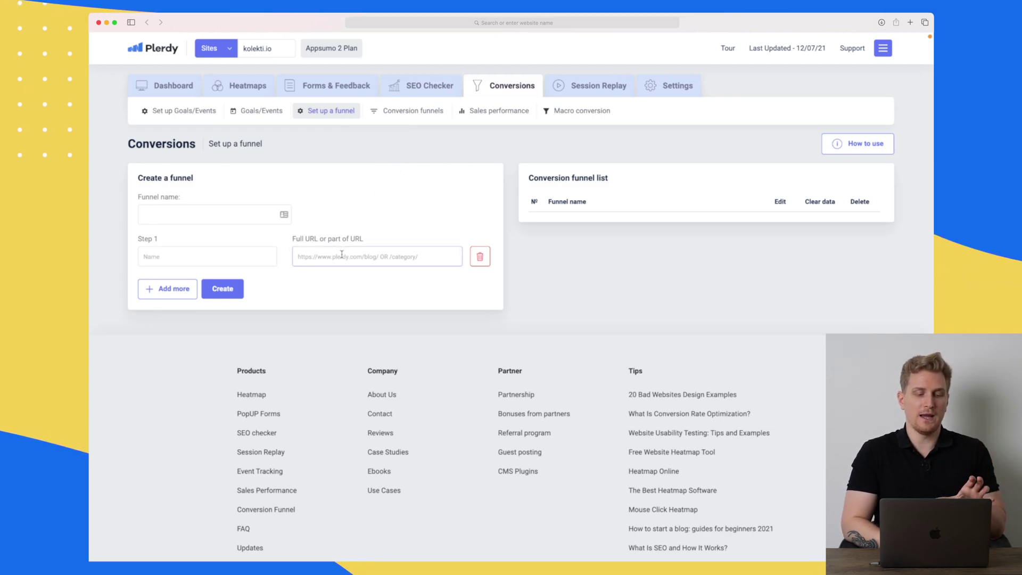
Step: Add Step 2 to the funnel, then check Goals/Events, Conversion funnels and Sales performance
left_click(175, 290)
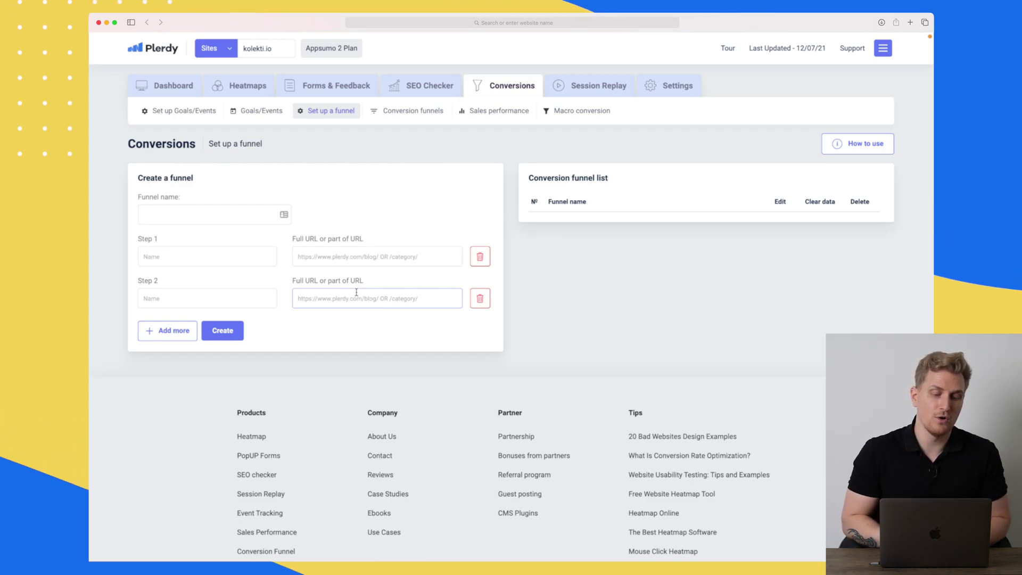
left_click(185, 113)
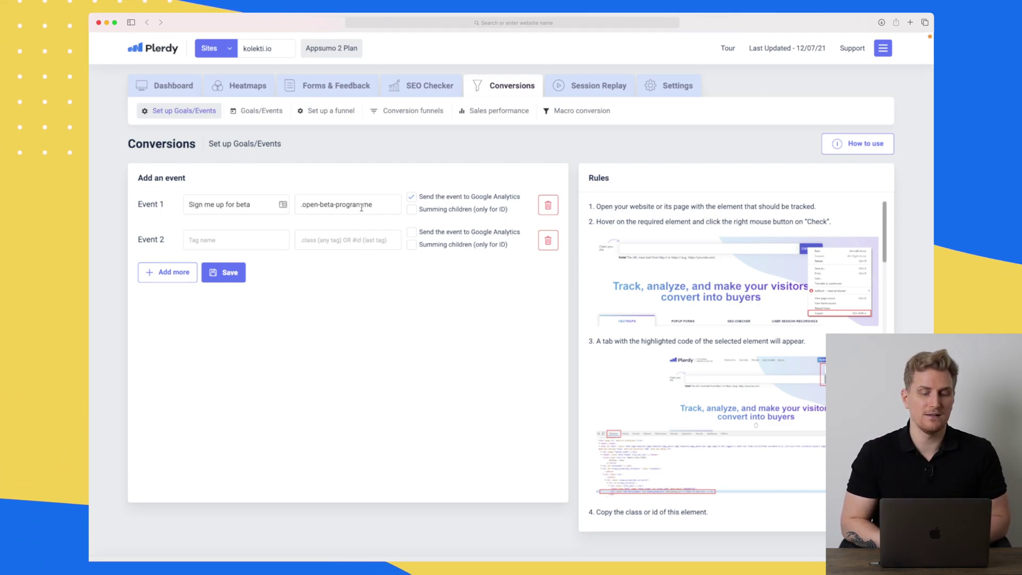
left_click(426, 117)
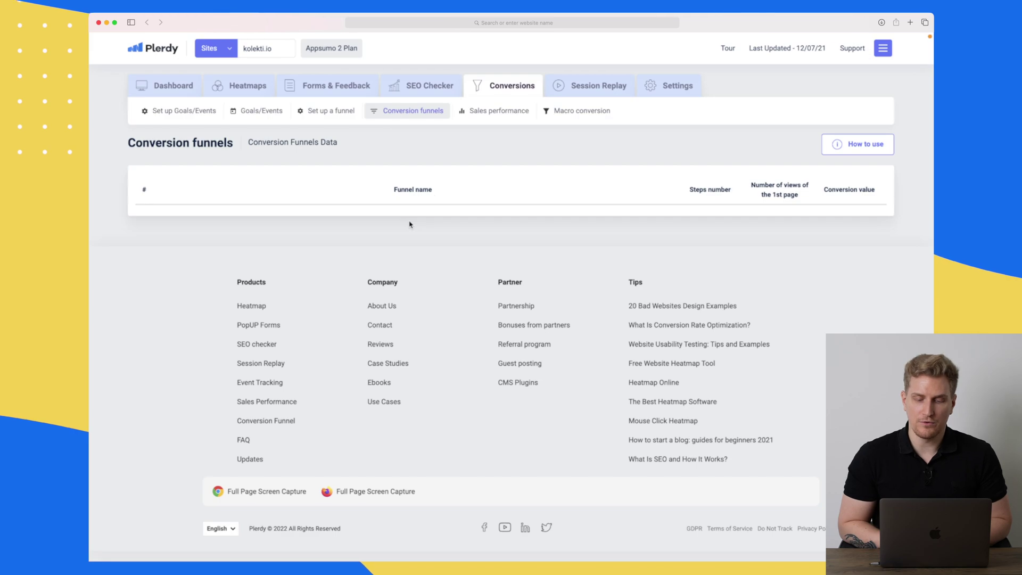
left_click(510, 110)
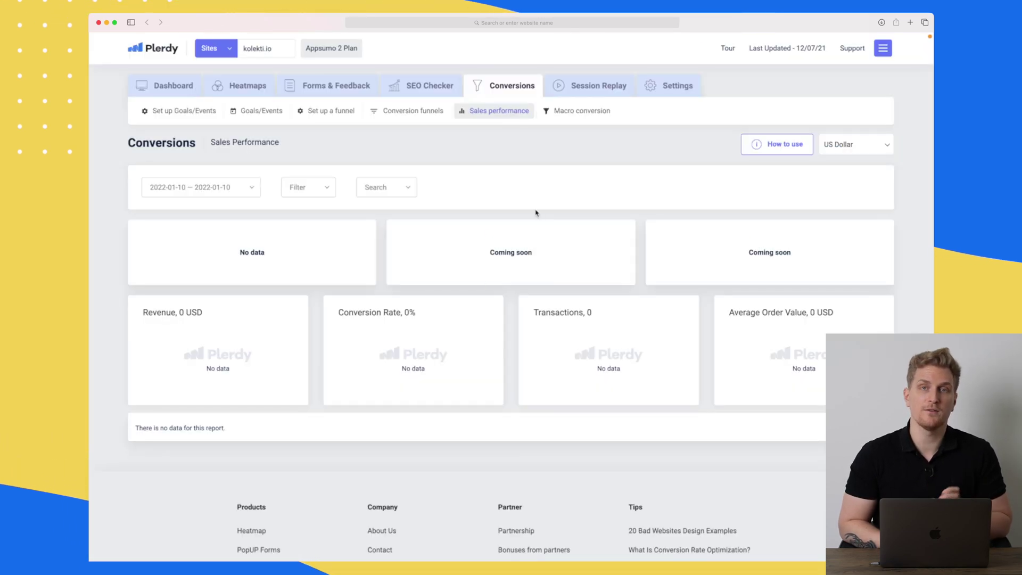
Step: Show the Macro conversion report for 2022-01-10, which has no data
left_click(578, 111)
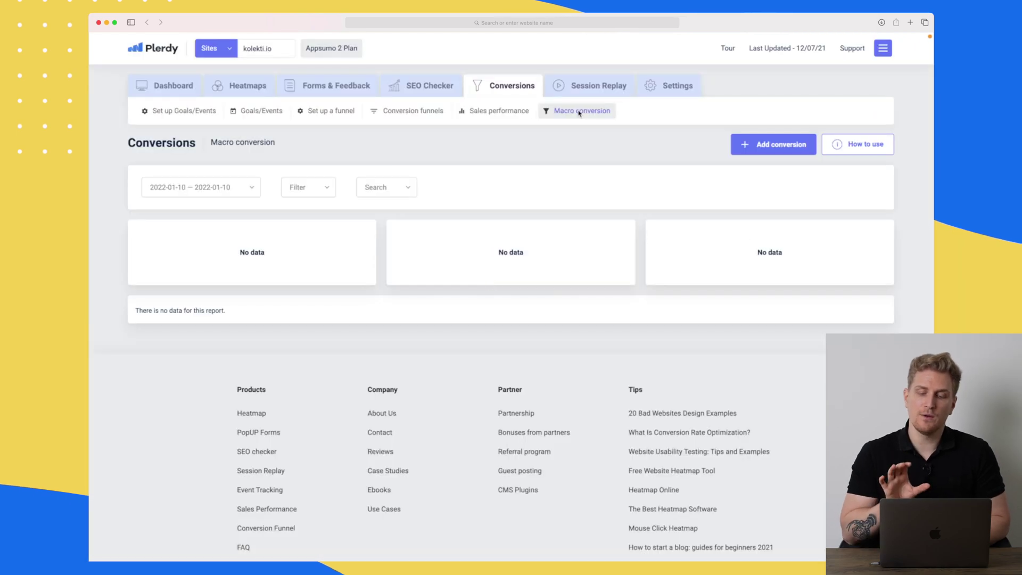